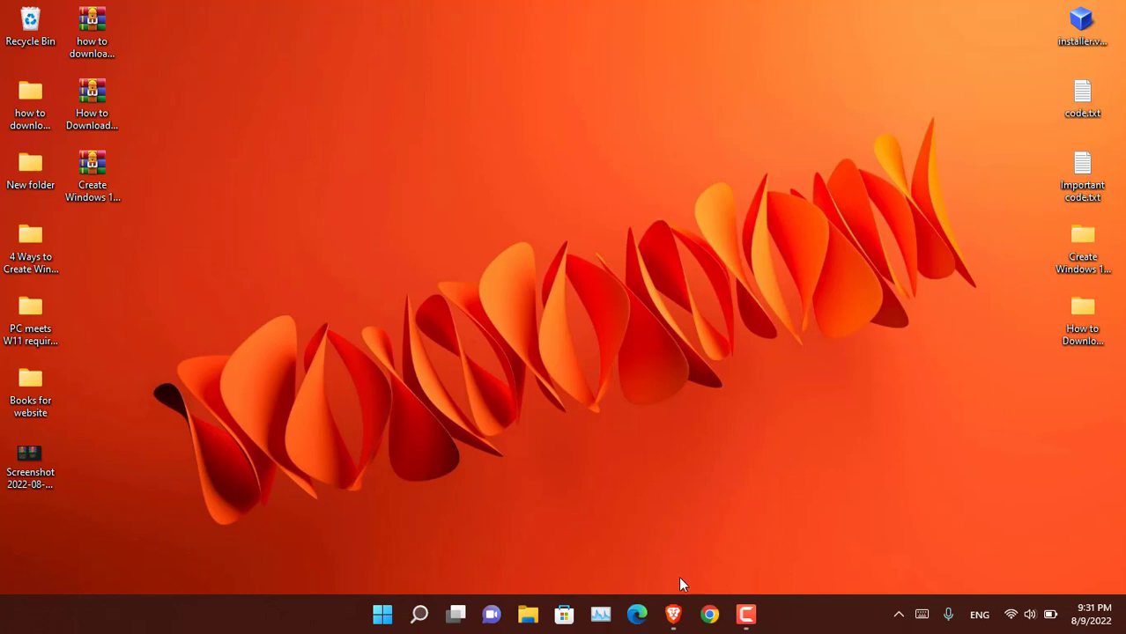
Switch to the Brave browser and open the N4AF site's front page from the WordPress dashboard in a new tab
click(674, 614)
click(77, 10)
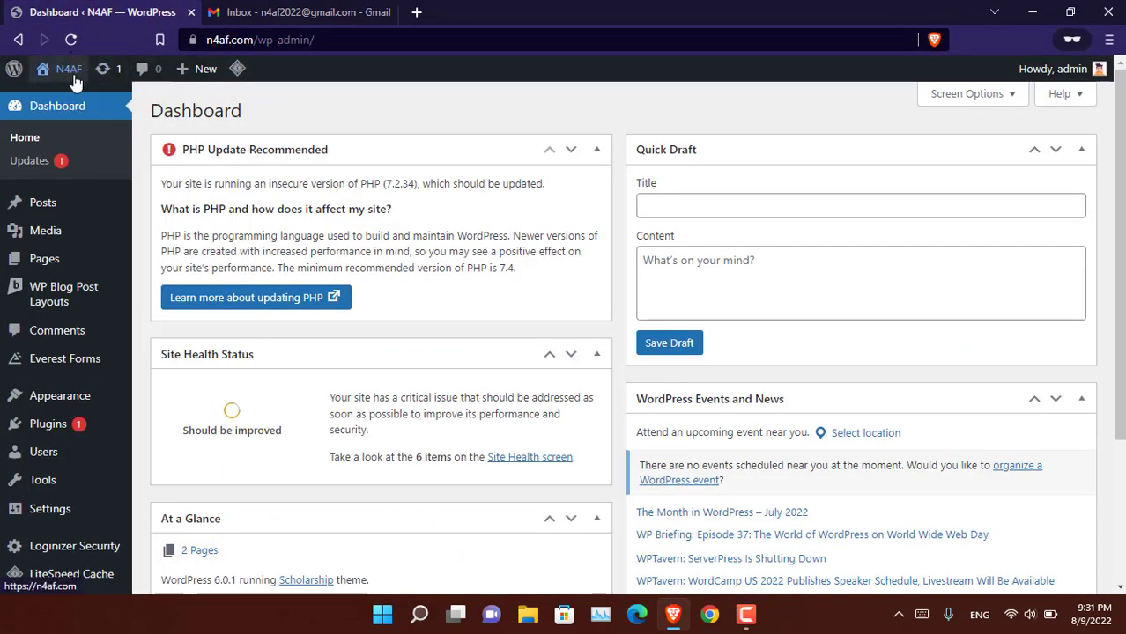
mouse_move(75, 84)
right_click(91, 107)
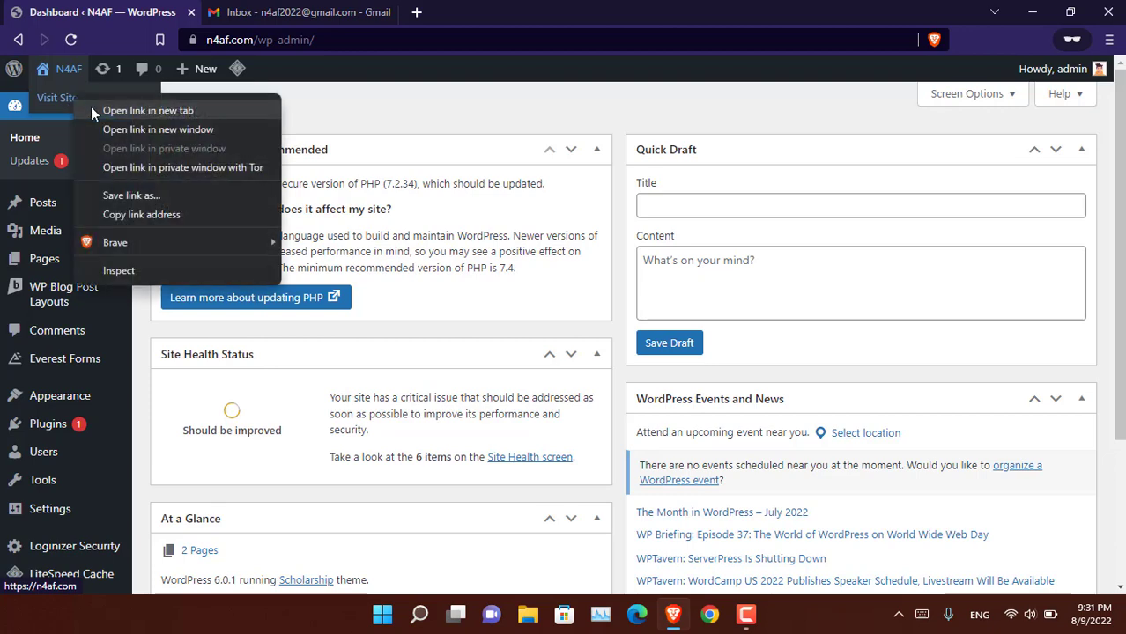
click(93, 110)
click(278, 7)
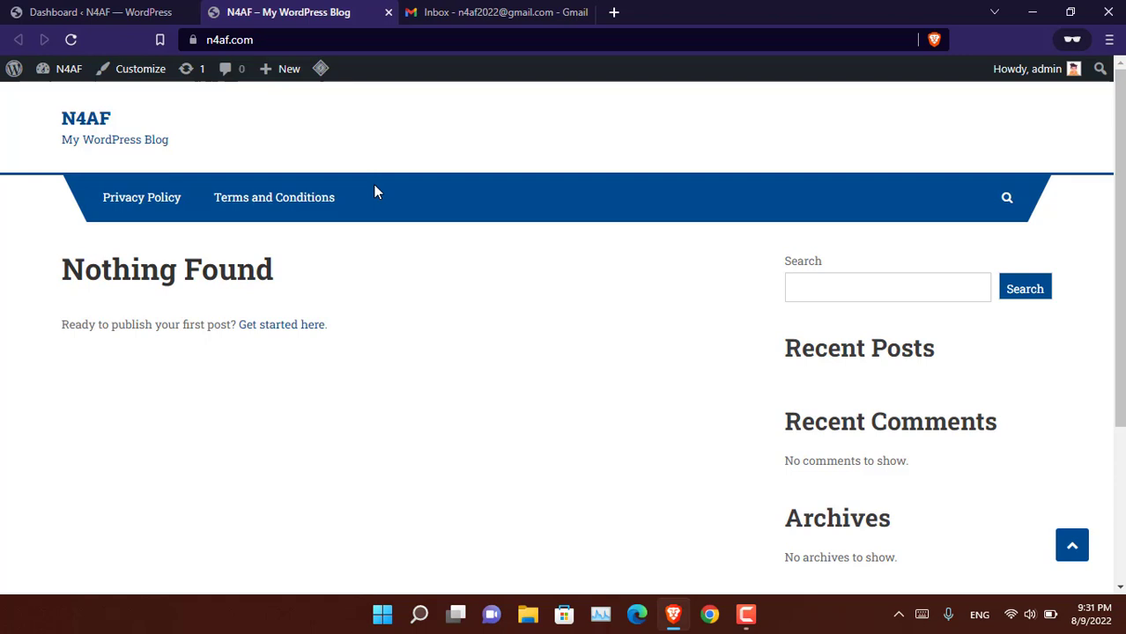
View the Gmail inbox, and close the N4AF site preview before returning to the WordPress dashboard
click(475, 11)
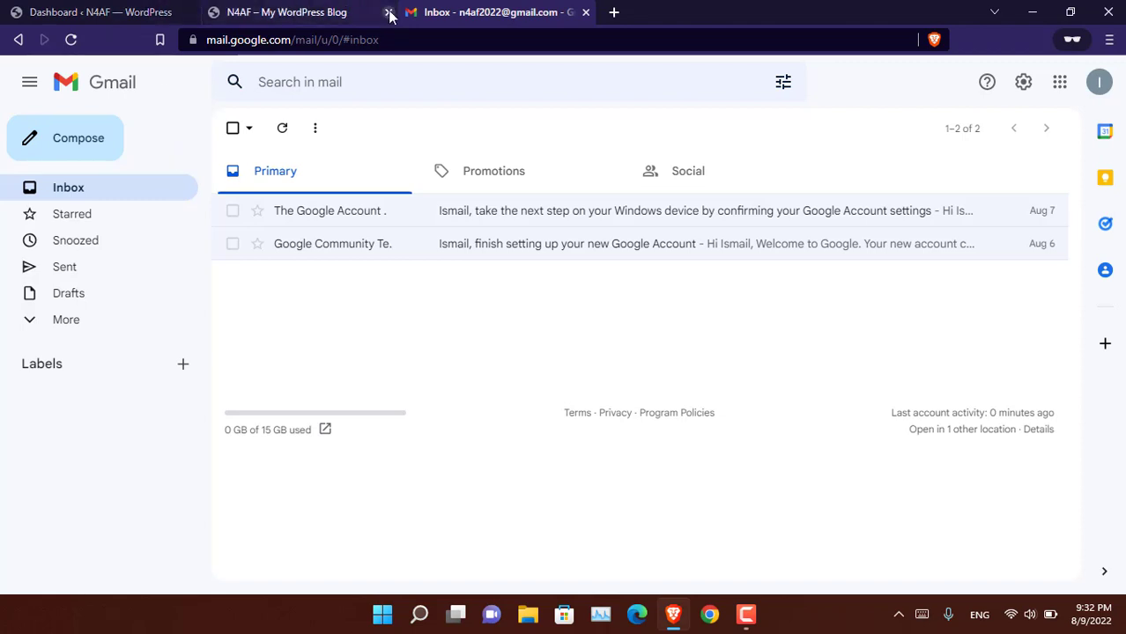
click(389, 12)
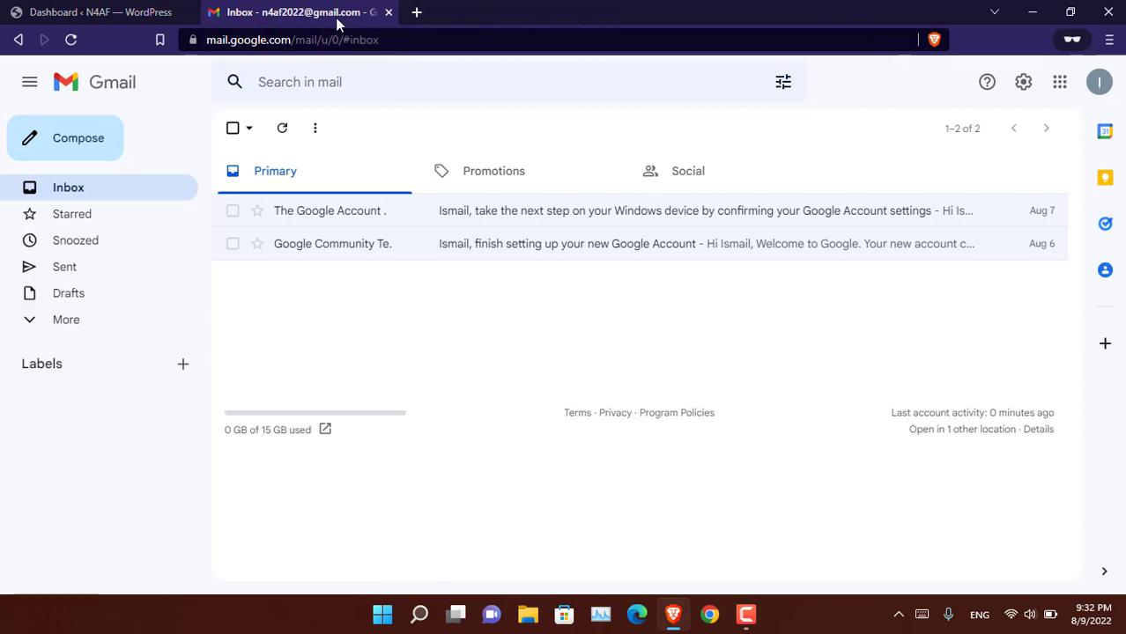
click(98, 10)
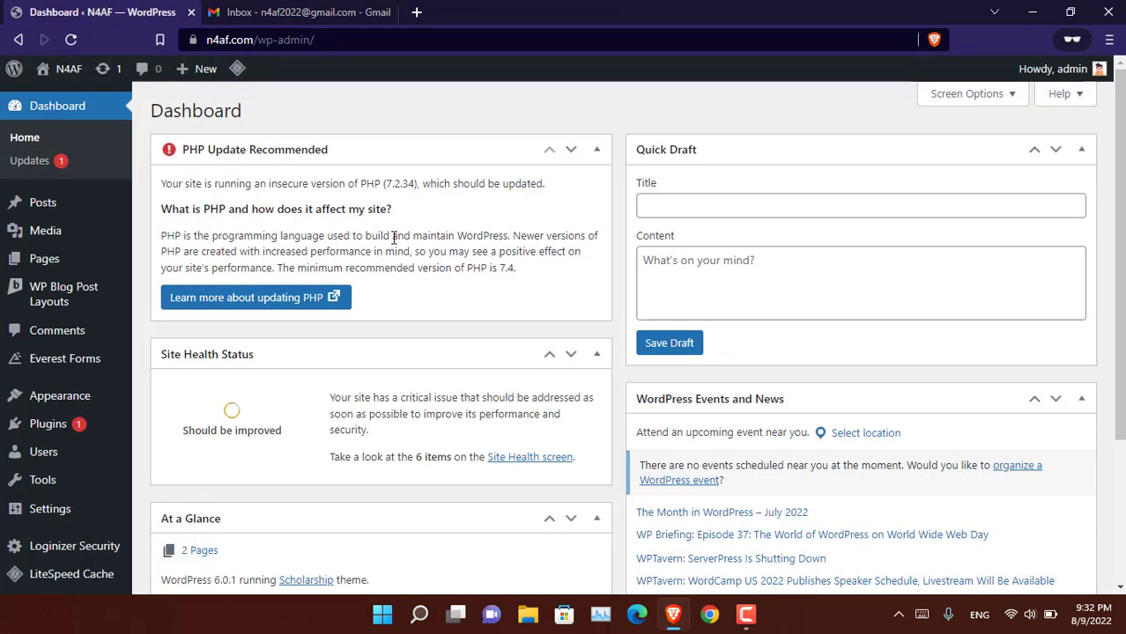
Activate the Yoast SEO plugin among the installed WordPress plugins
scroll(396, 352, down, 2)
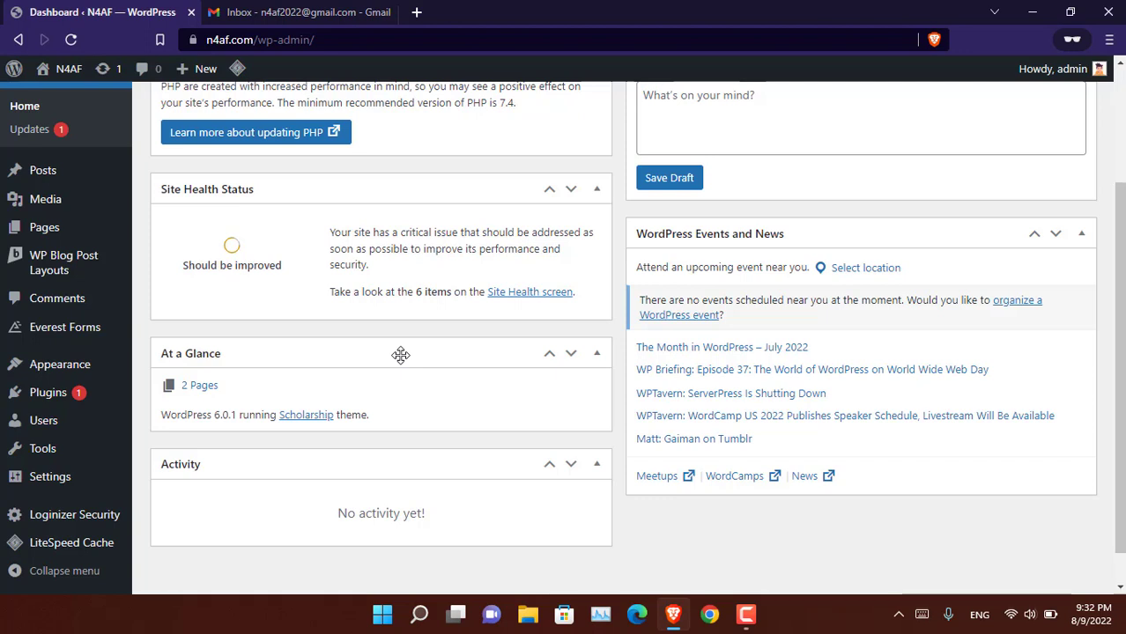
mouse_move(64, 394)
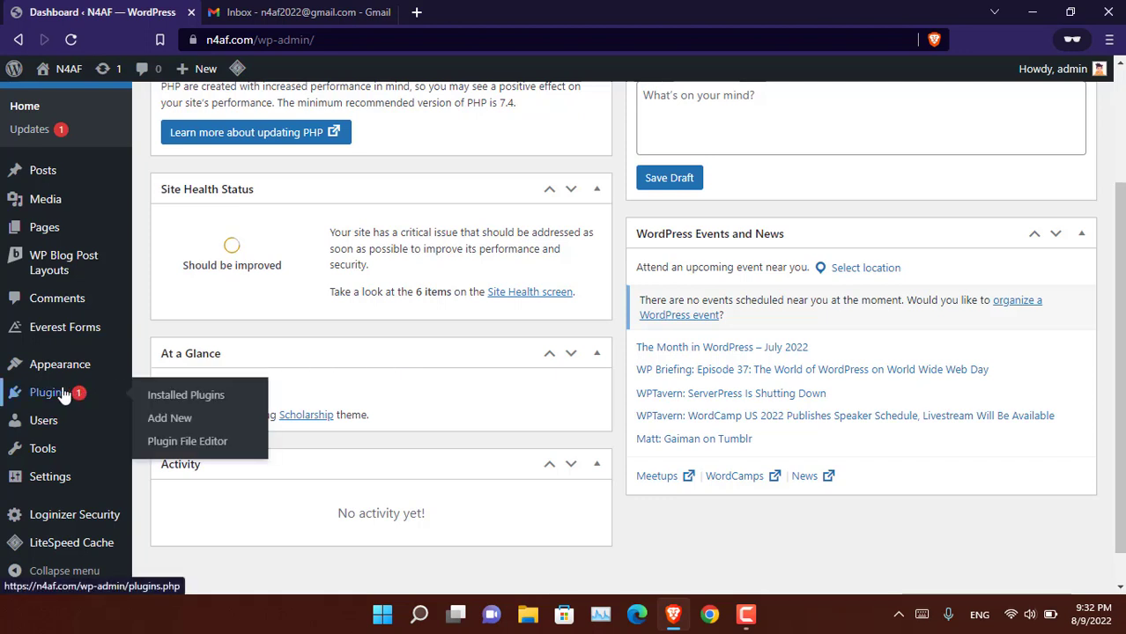
mouse_move(64, 370)
click(173, 399)
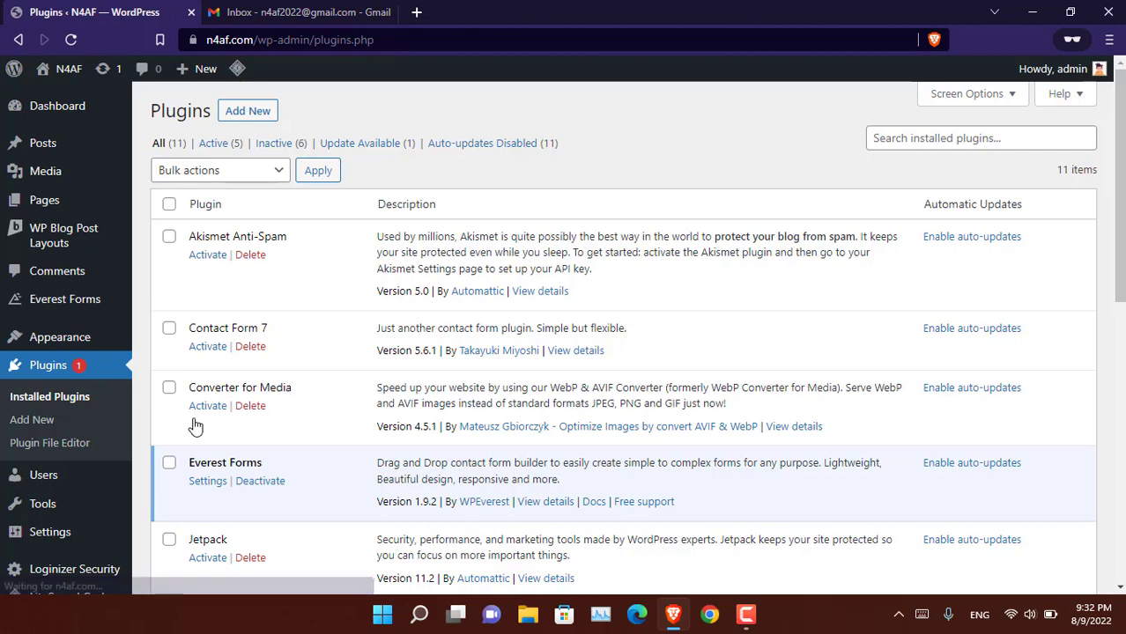
scroll(494, 299, down, 3)
scroll(494, 300, down, 3)
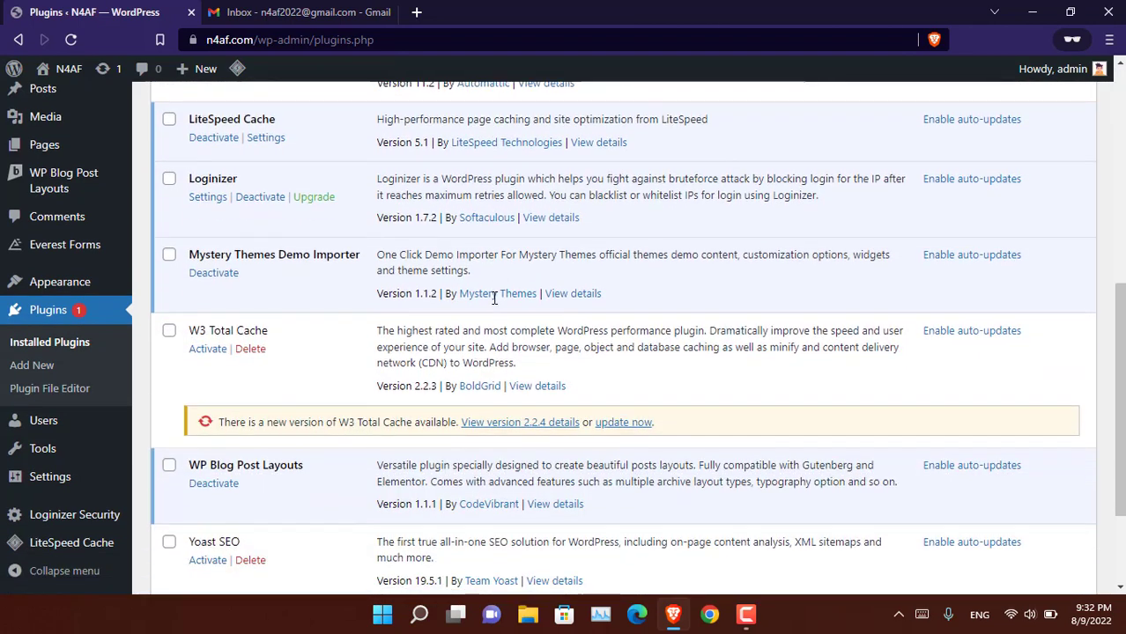
scroll(495, 304, down, 2)
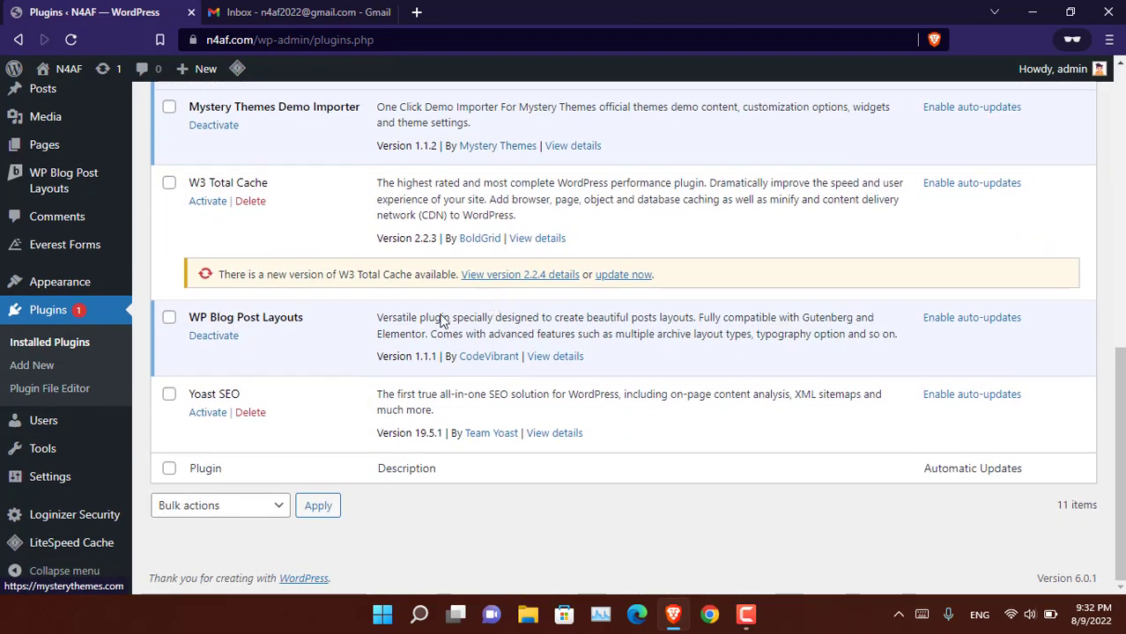
click(222, 414)
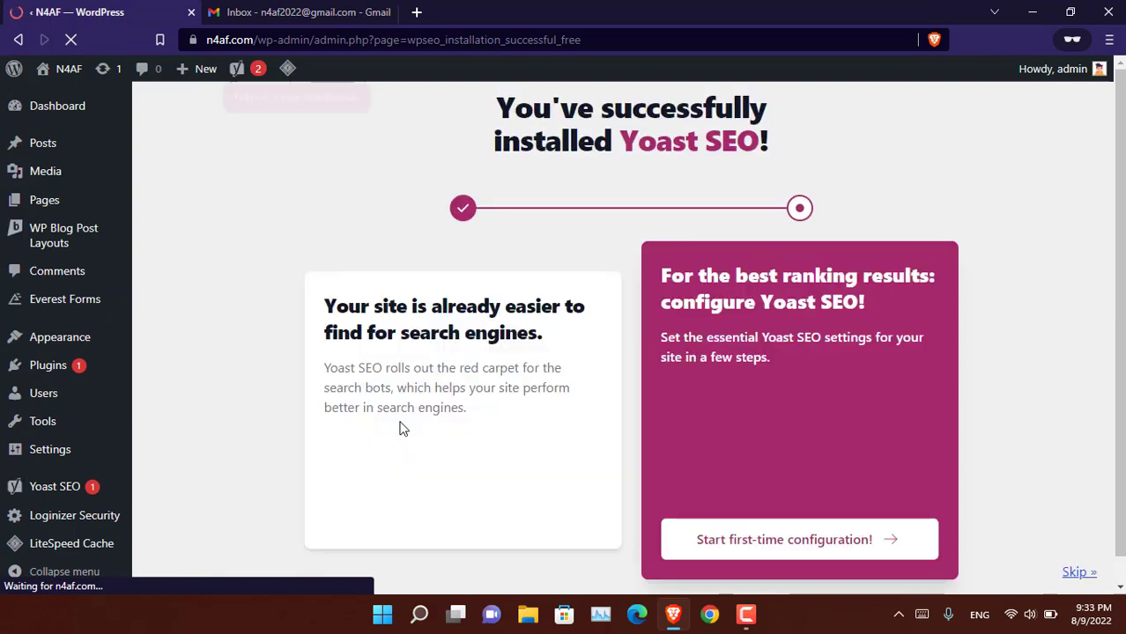
Start Yoast SEO's first-time configuration and continue past the SEO data optimization stage
scroll(828, 224, down, 1)
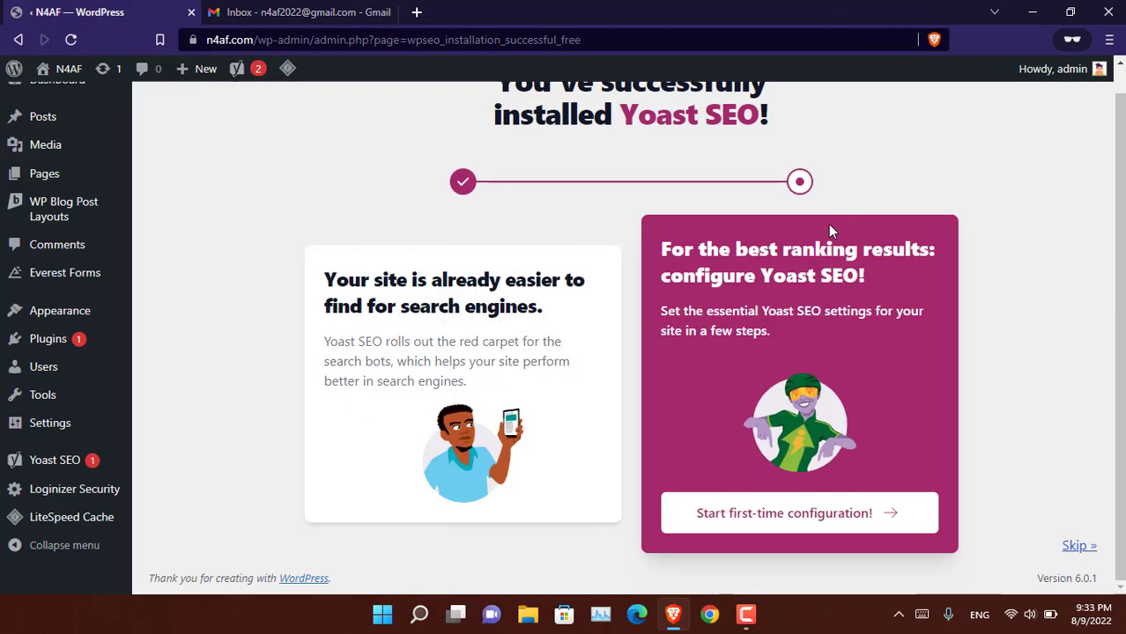
scroll(732, 392, up, 1)
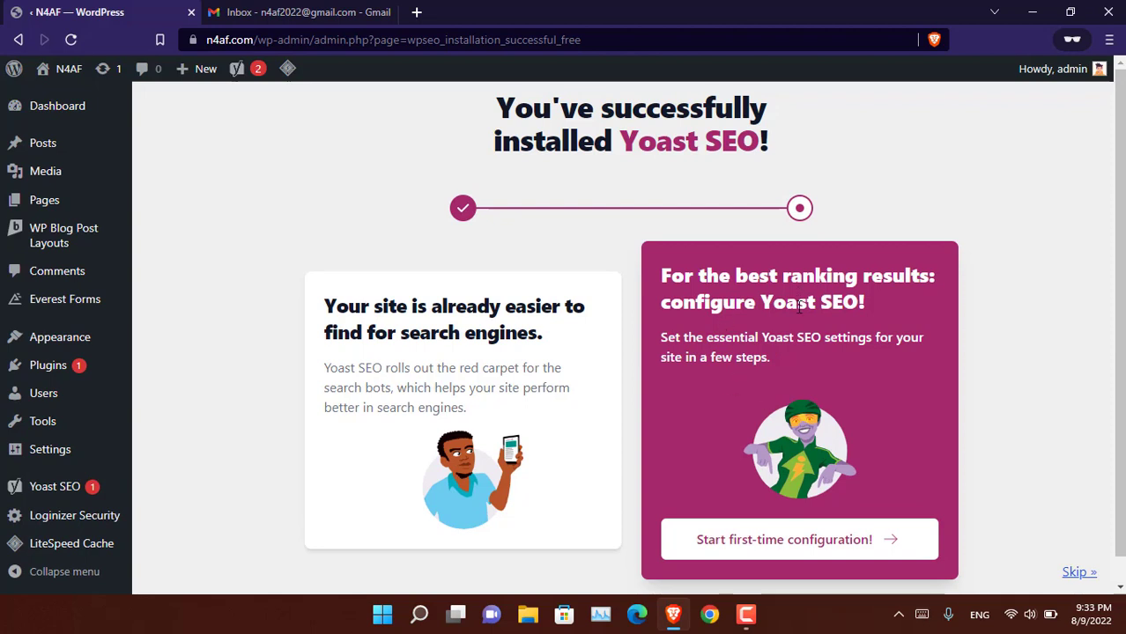
click(778, 552)
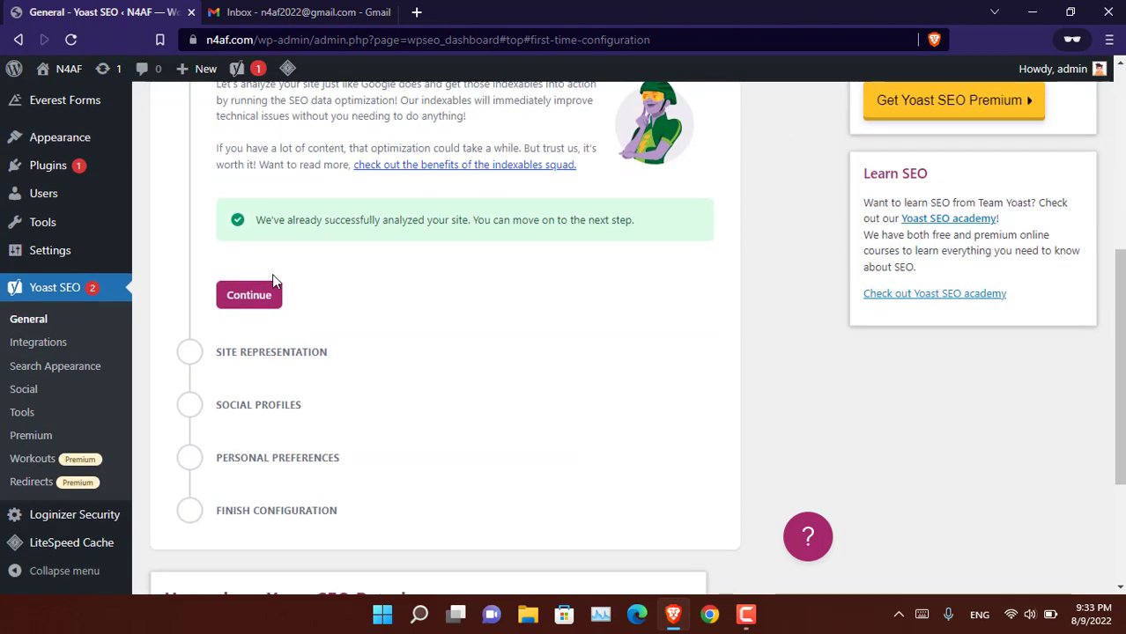
click(275, 297)
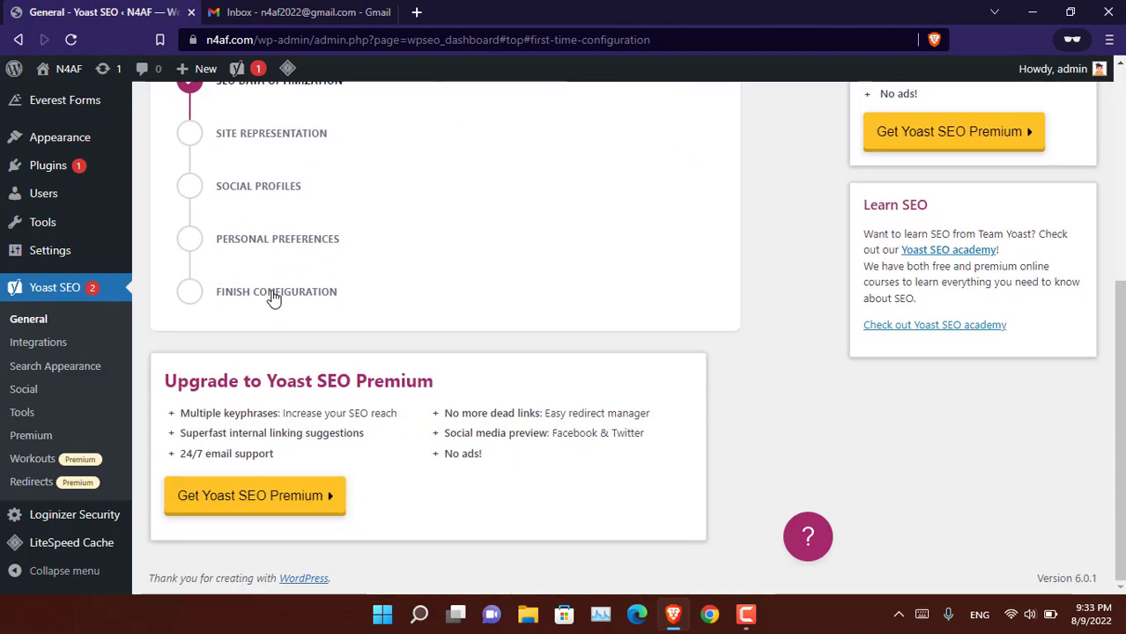
Review the site representation stage, and open the Webmaster Tools verification settings in Yoast SEO's general settings
scroll(326, 444, down, 3)
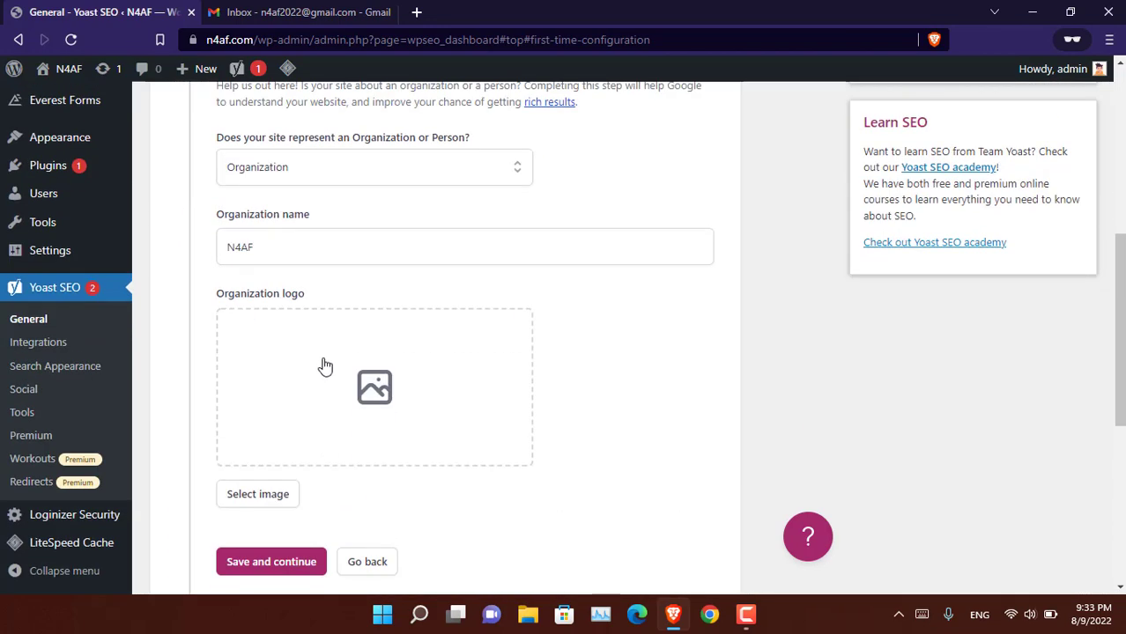
scroll(357, 321, up, 1)
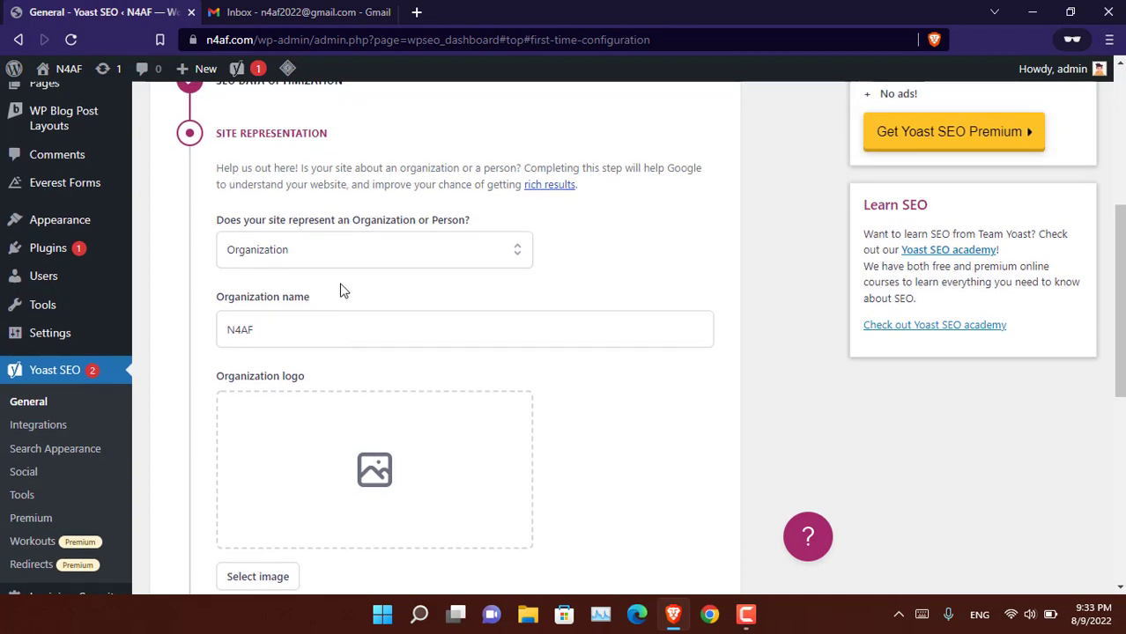
scroll(380, 337, down, 4)
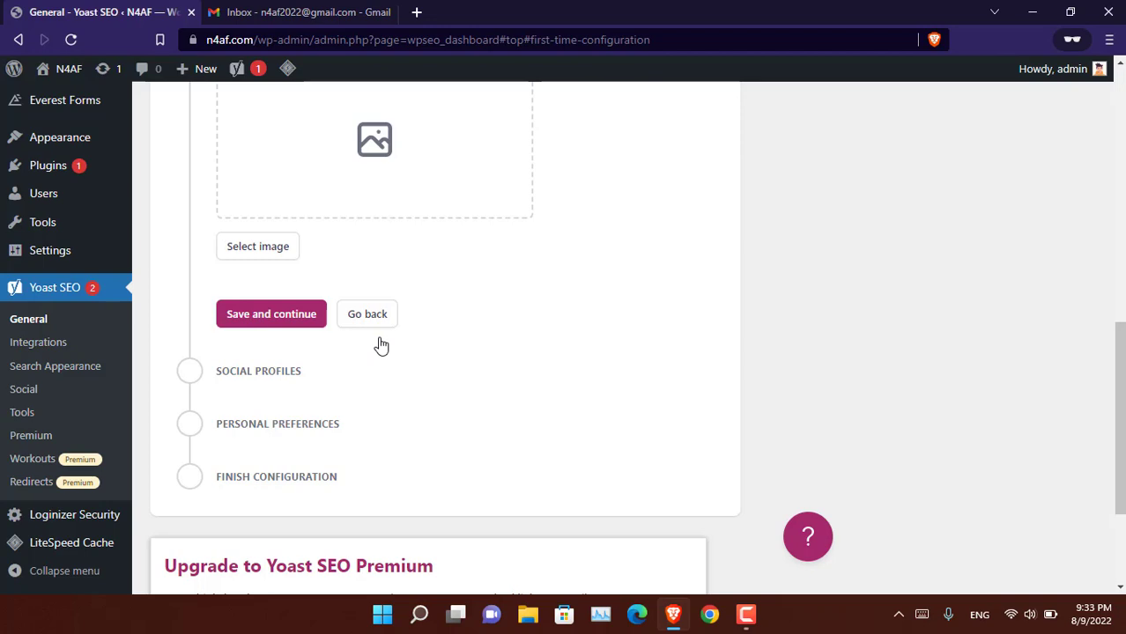
scroll(380, 345, up, 10)
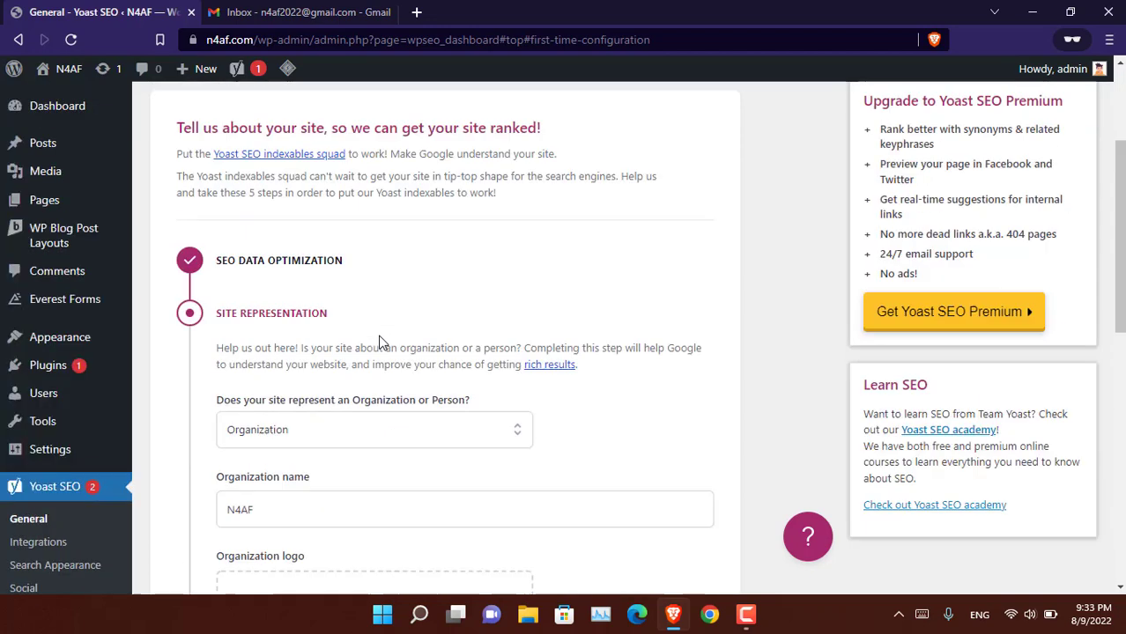
scroll(380, 342, down, 1)
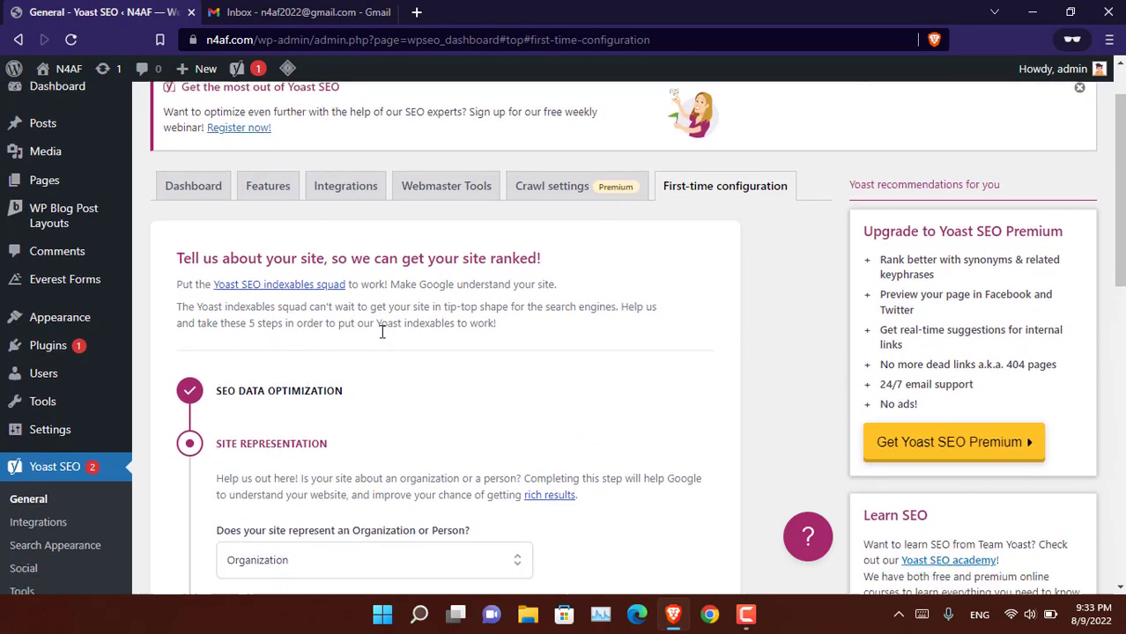
click(21, 446)
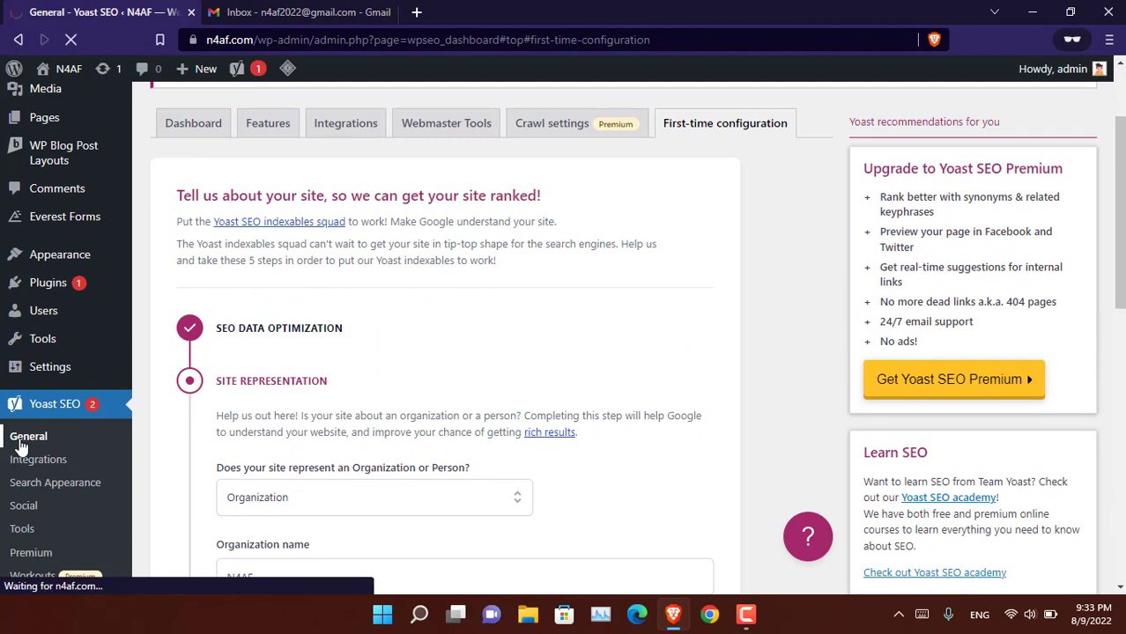
scroll(172, 424, down, 2)
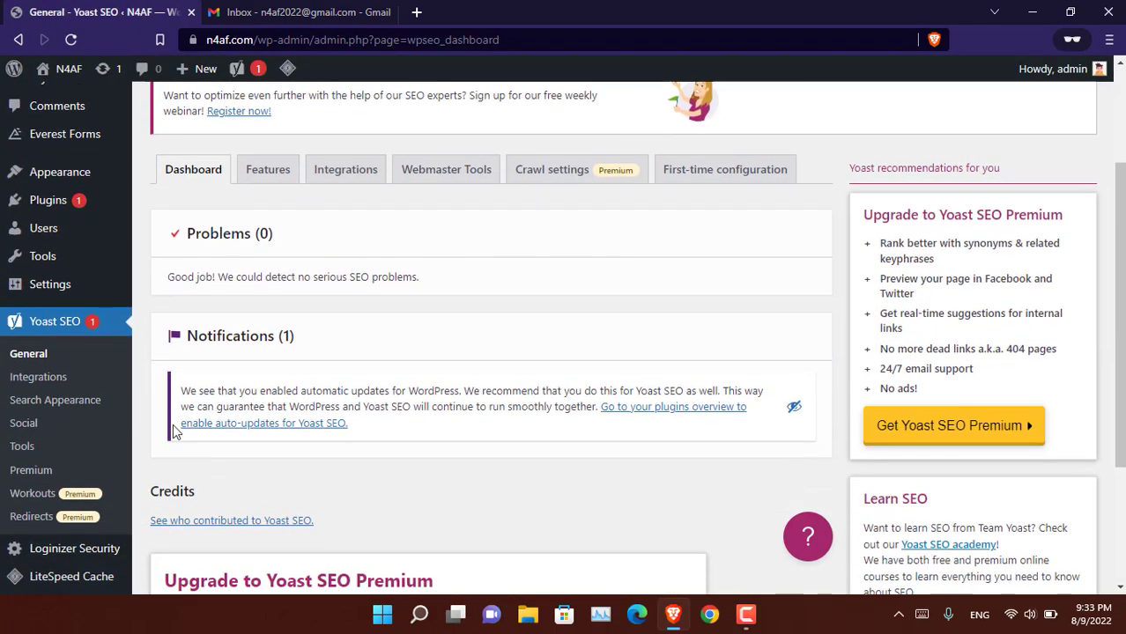
mouse_move(83, 286)
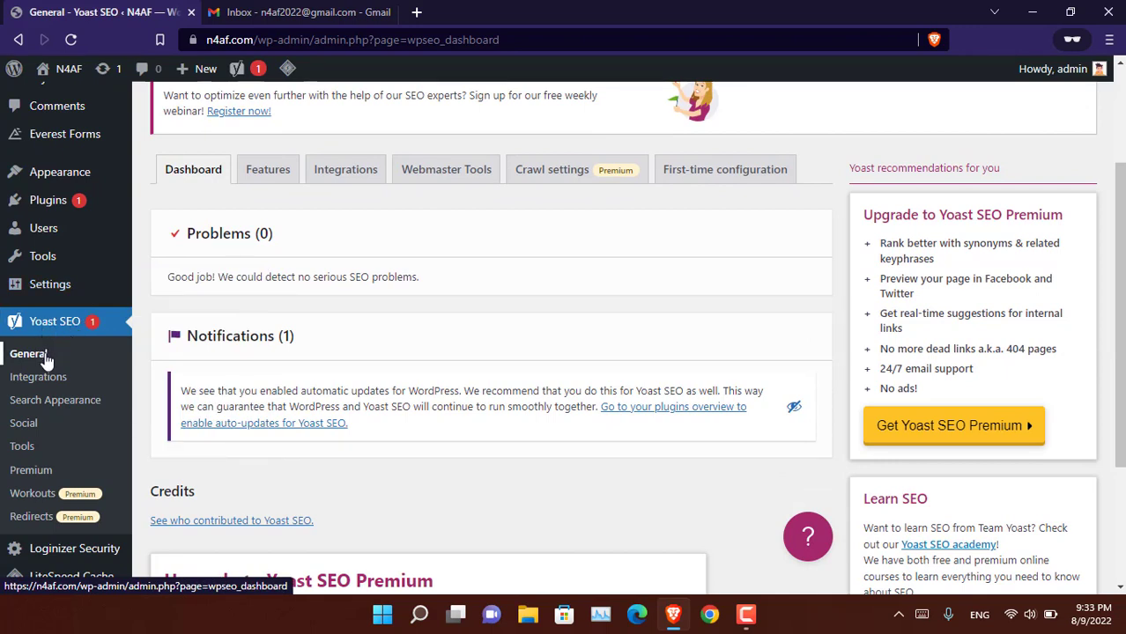
click(457, 179)
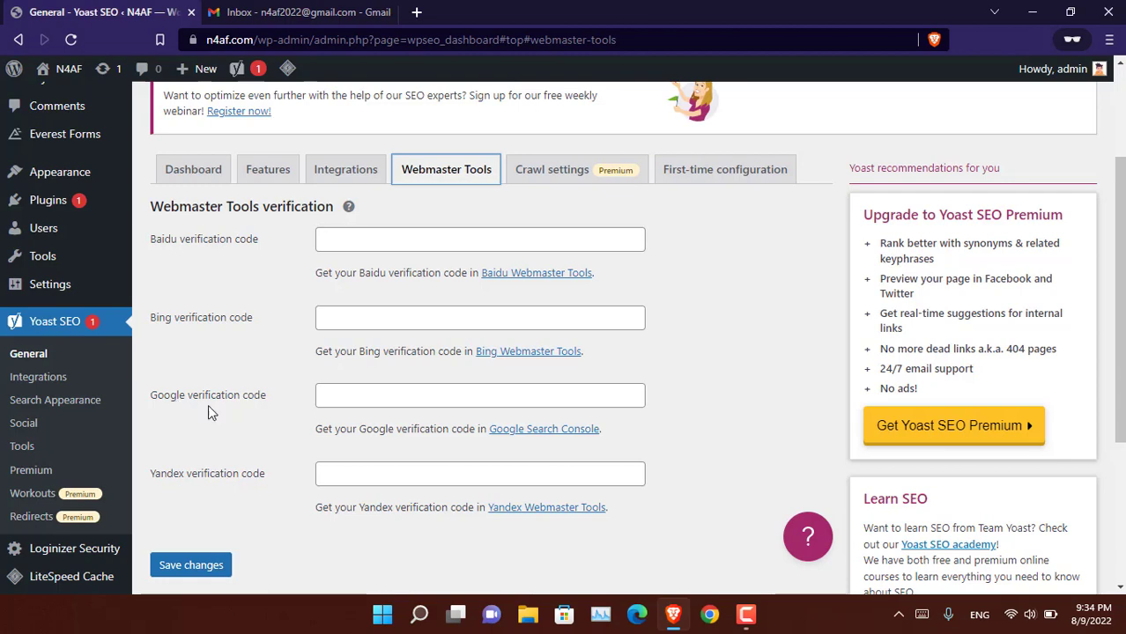
Open Google's verification page for the site, choose the HTML tag method, and copy its meta tag
click(542, 430)
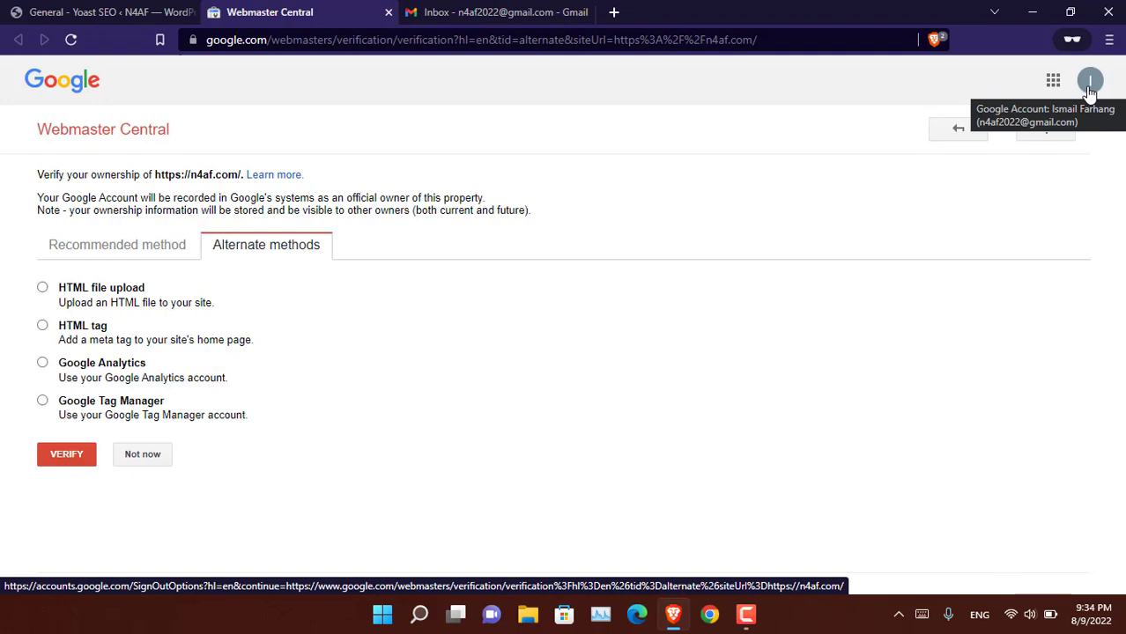
click(80, 331)
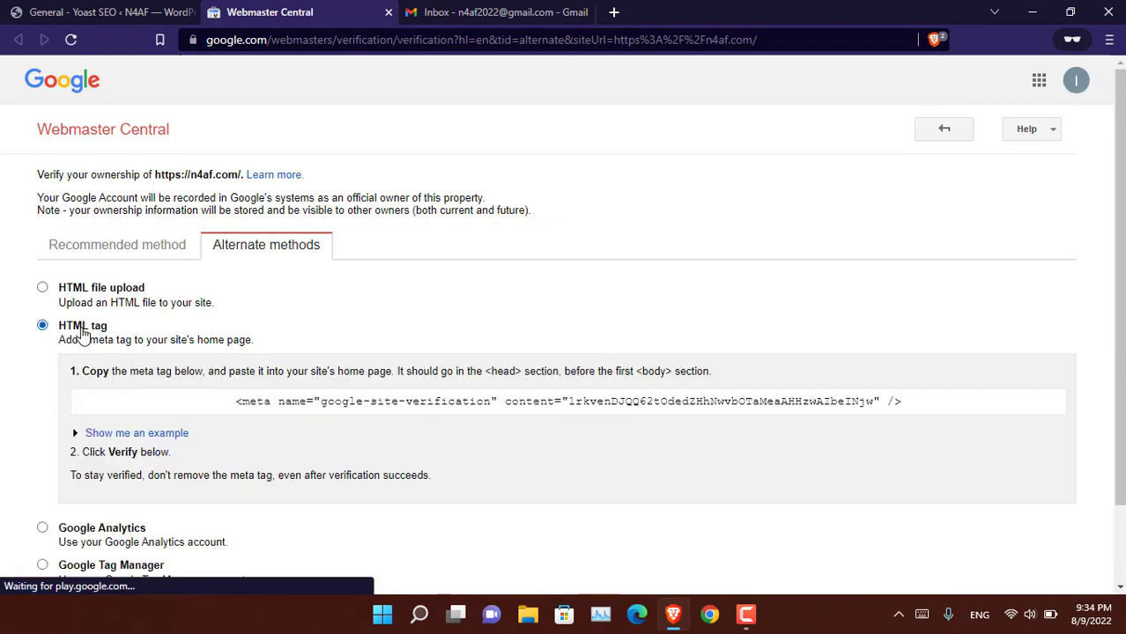
click(497, 401)
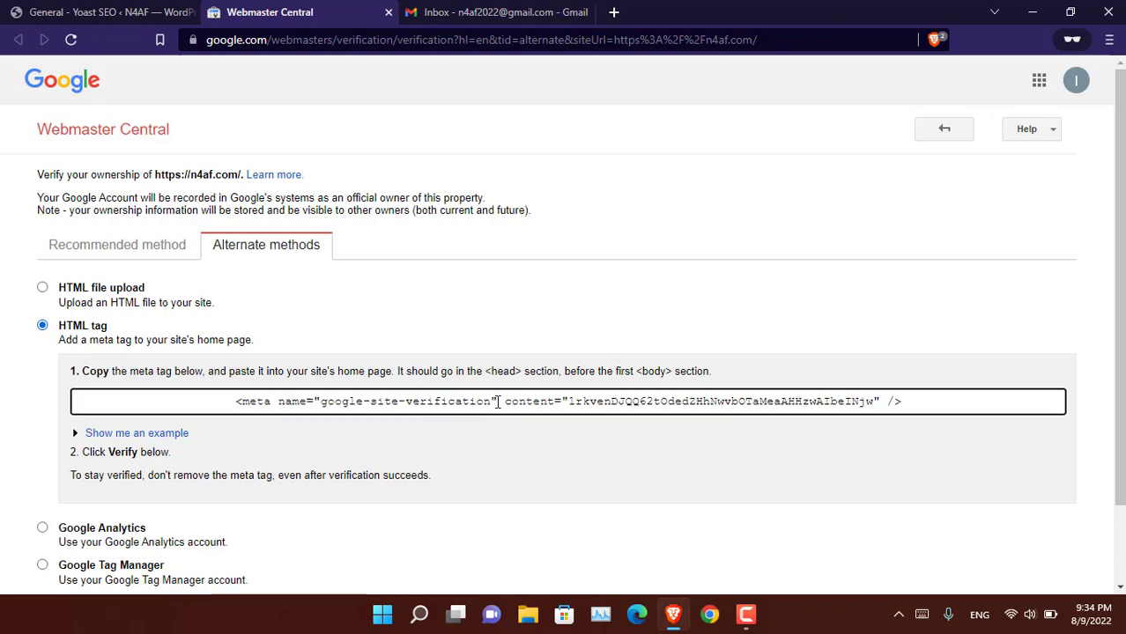
triple_click(498, 402)
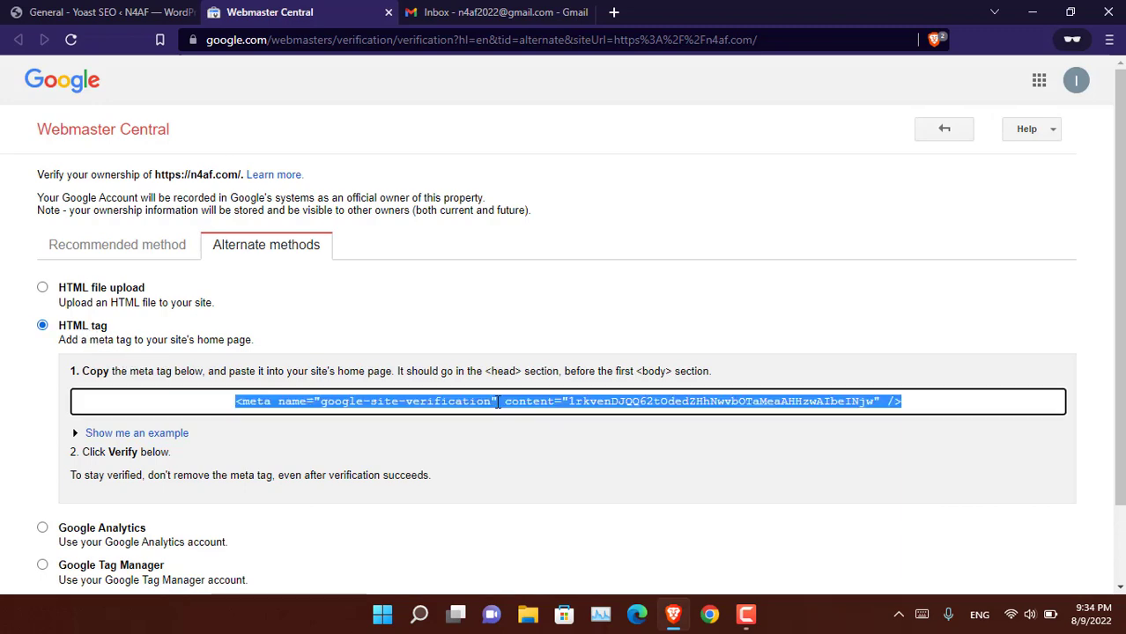
scroll(339, 339, down, 2)
Paste the copied meta tag as the Google verification code in Yoast SEO and save the changes
key(ctrl+shift+Tab)
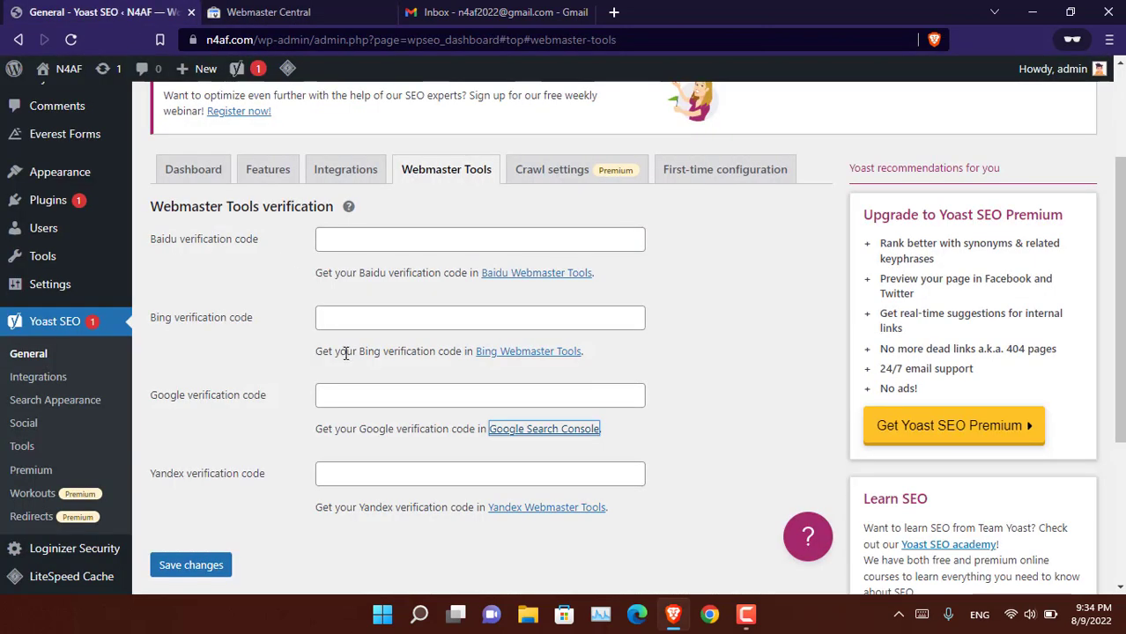
click(344, 395)
text(<meta name="google-site-verification" content="1rkvenDJQQ62tOdedZHhNwvbOTaMeaAHHzwAlbelNjw" />)
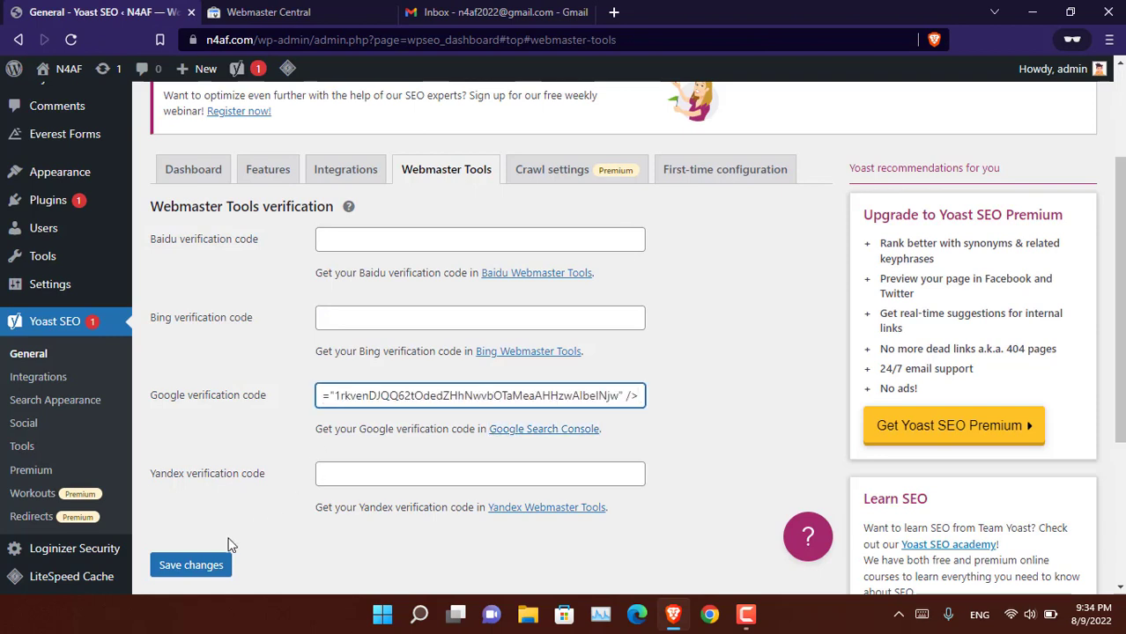
click(208, 566)
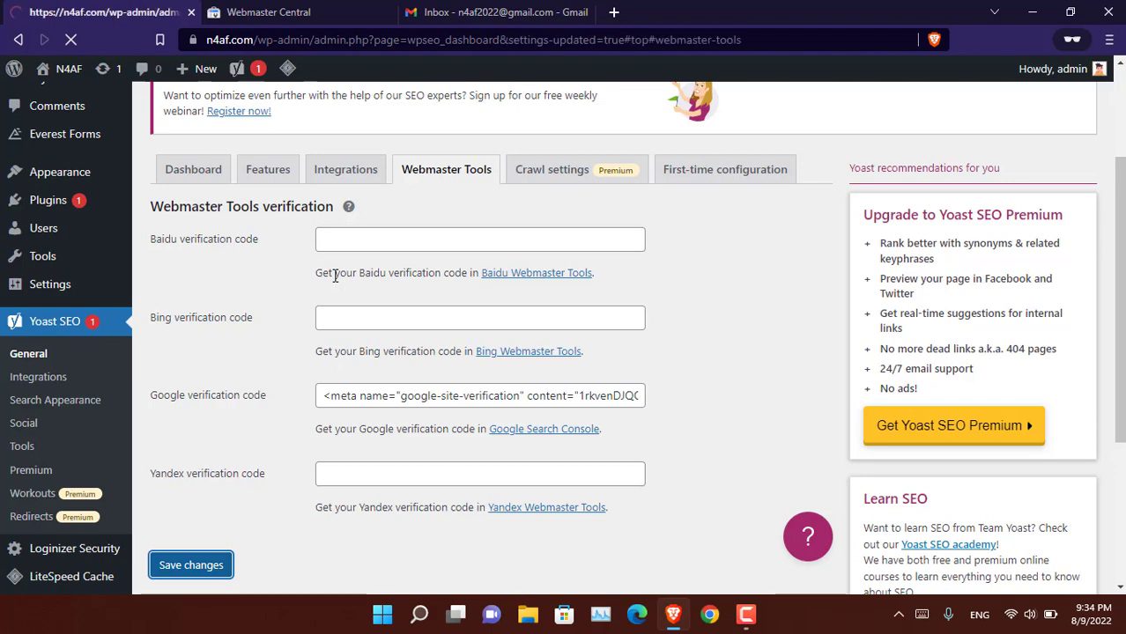
Verify ownership of the n4af.com site in Google Webmaster Central with the HTML tag method
scroll(344, 271, down, 3)
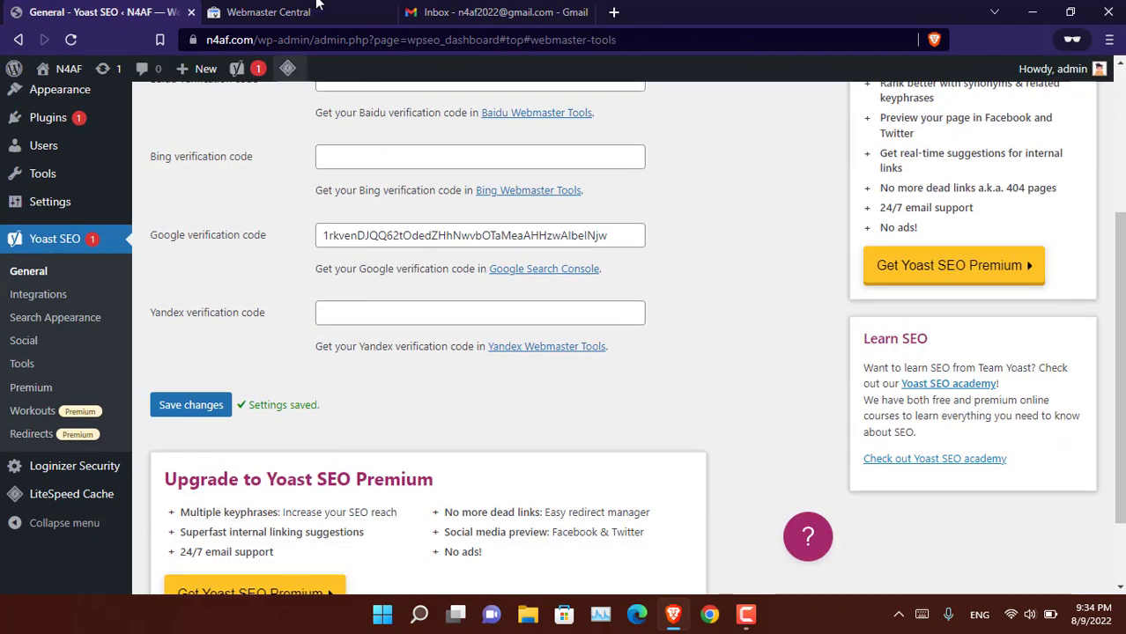
click(269, 11)
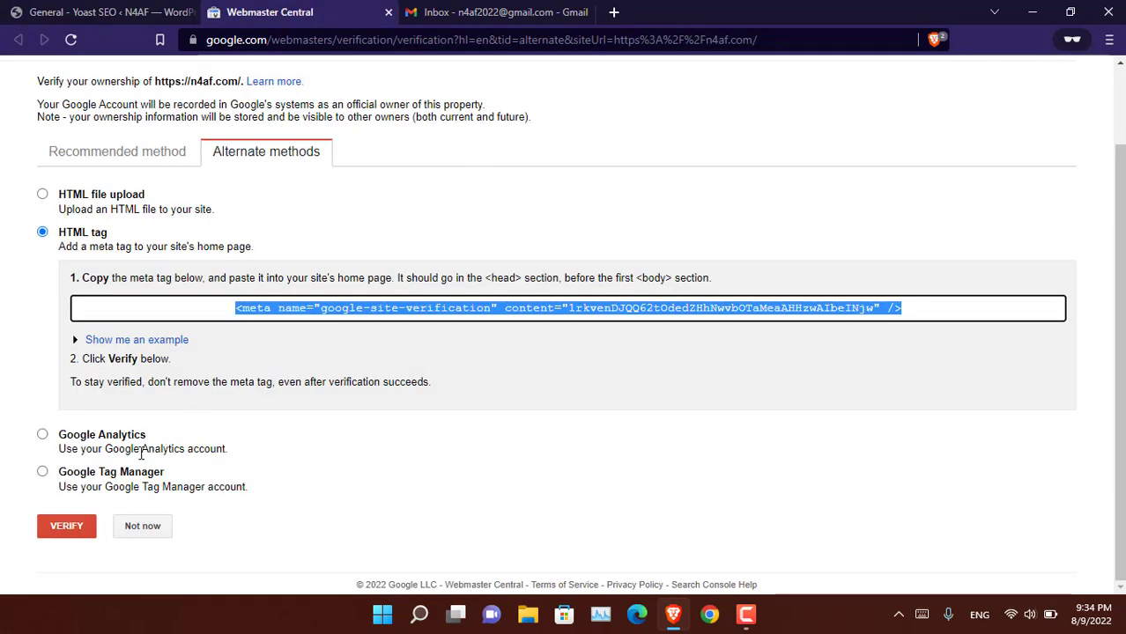
click(67, 529)
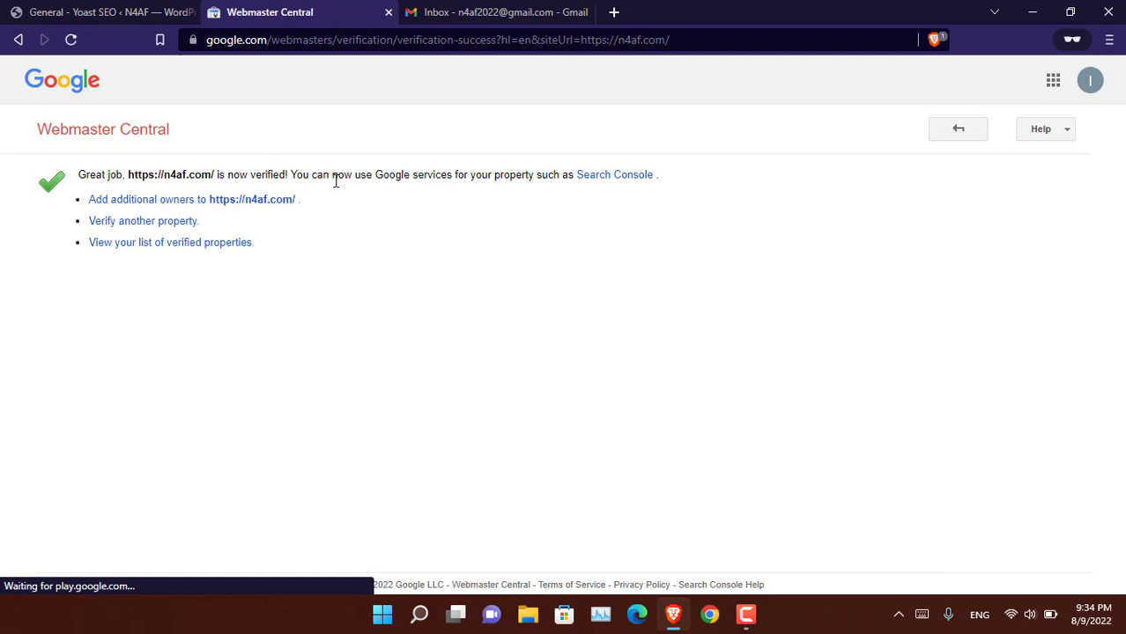
click(595, 177)
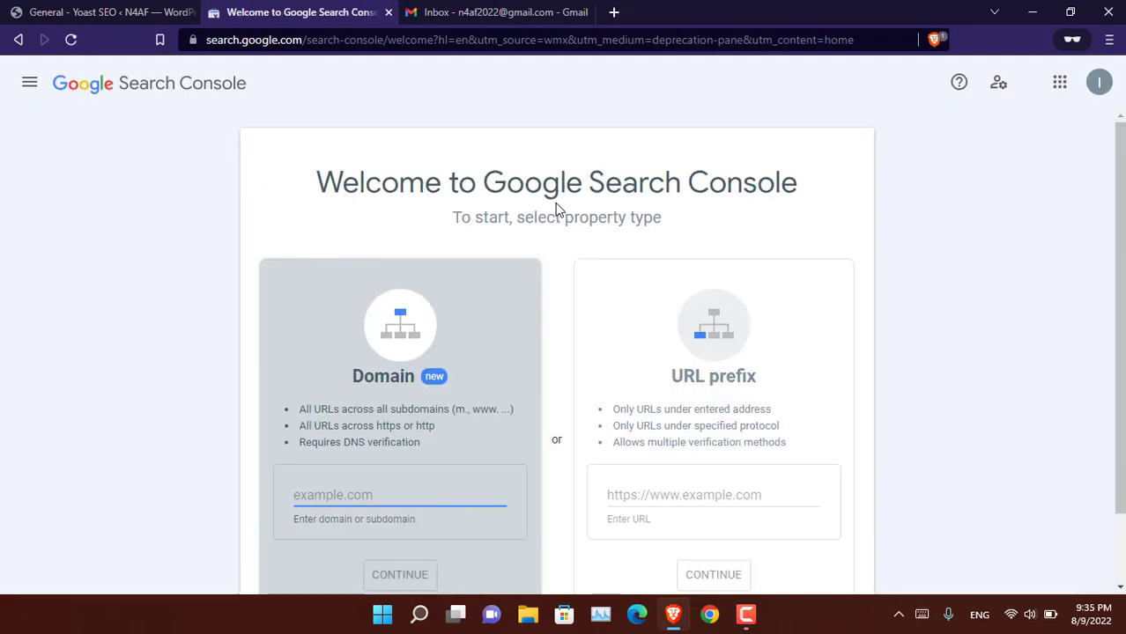
scroll(556, 216, down, 2)
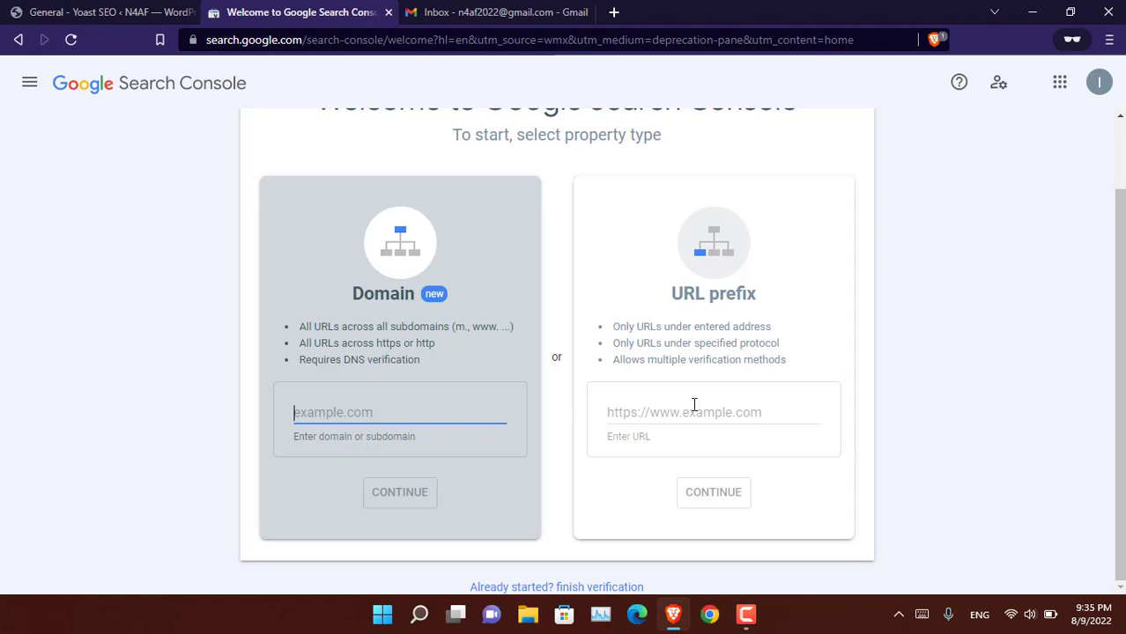
click(658, 396)
click(105, 12)
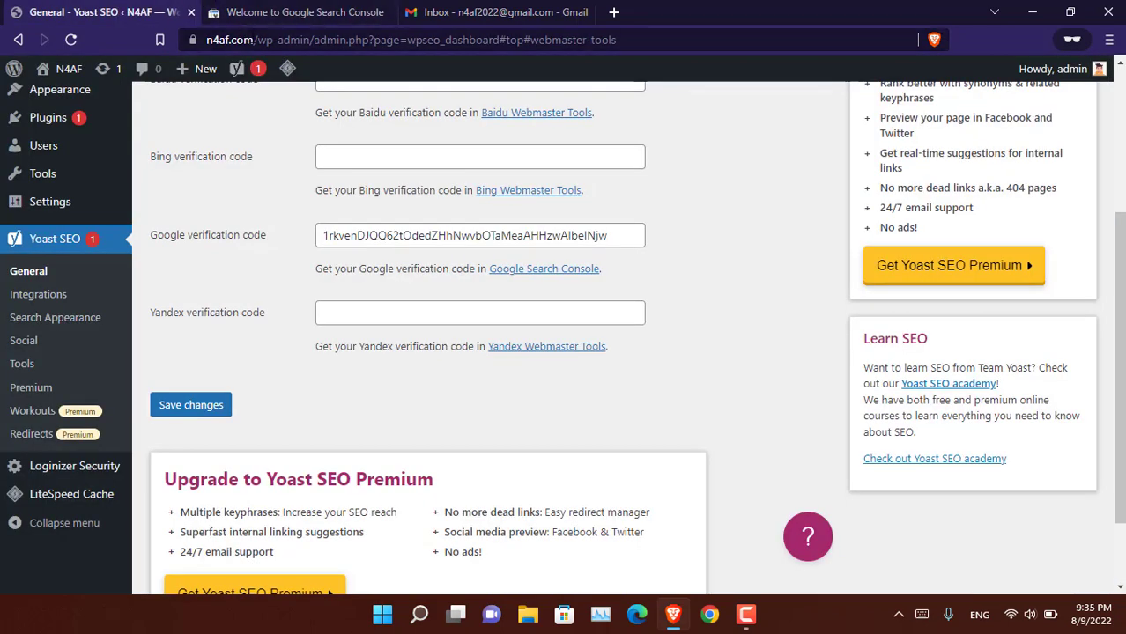
click(297, 10)
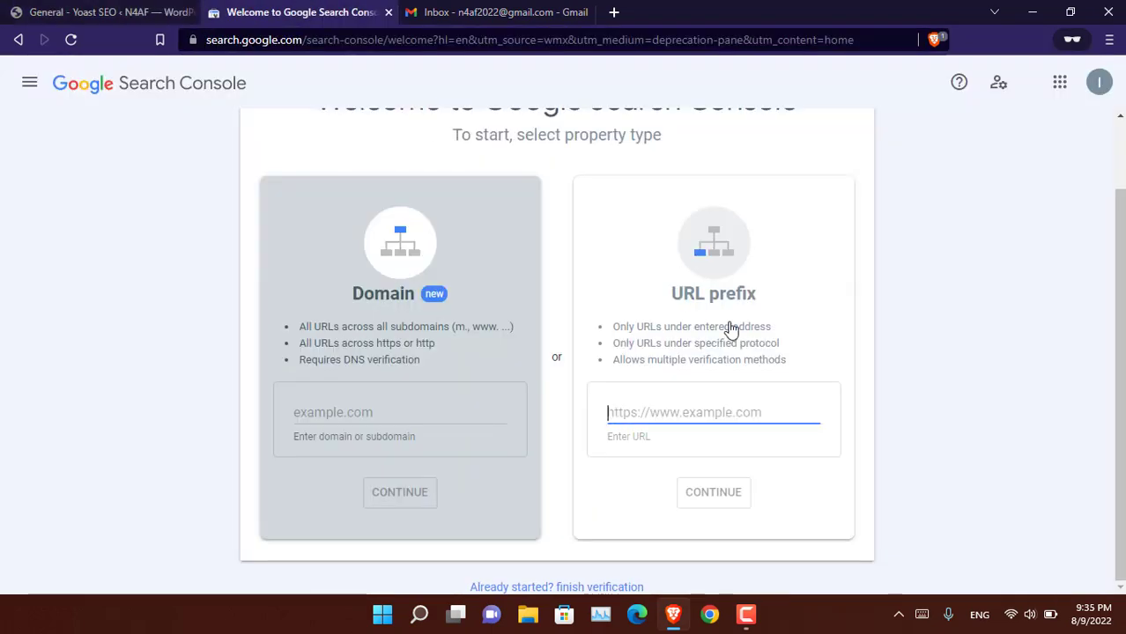
text(https://n4af.com/)
click(706, 495)
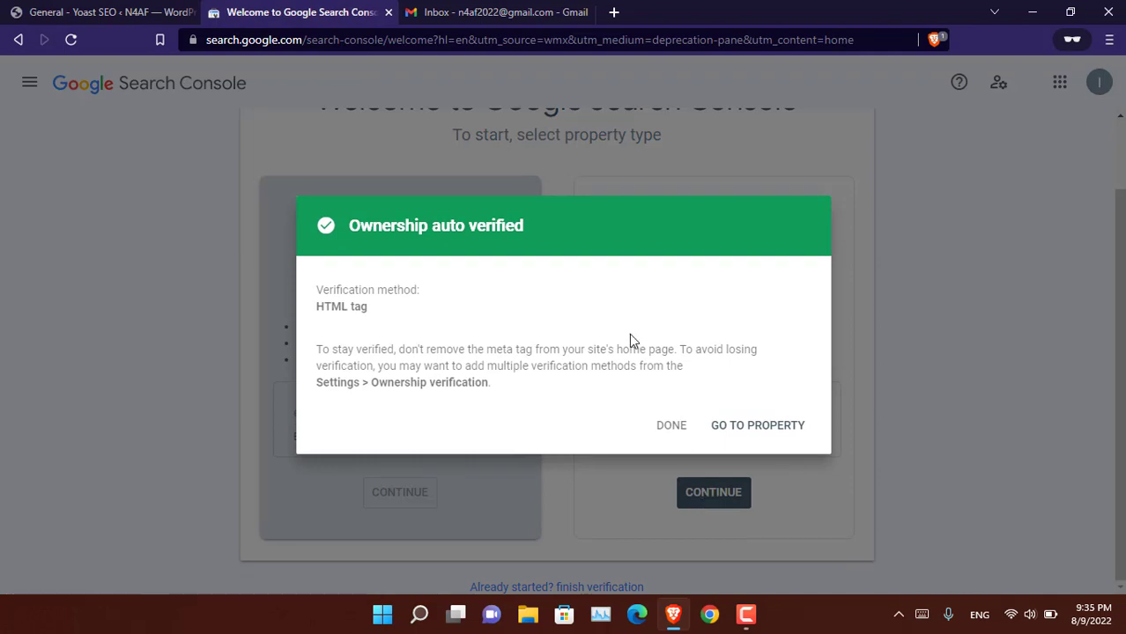
Go to the n4af.com property, dismiss the welcome message and the overview tip, and look through its overview
click(730, 429)
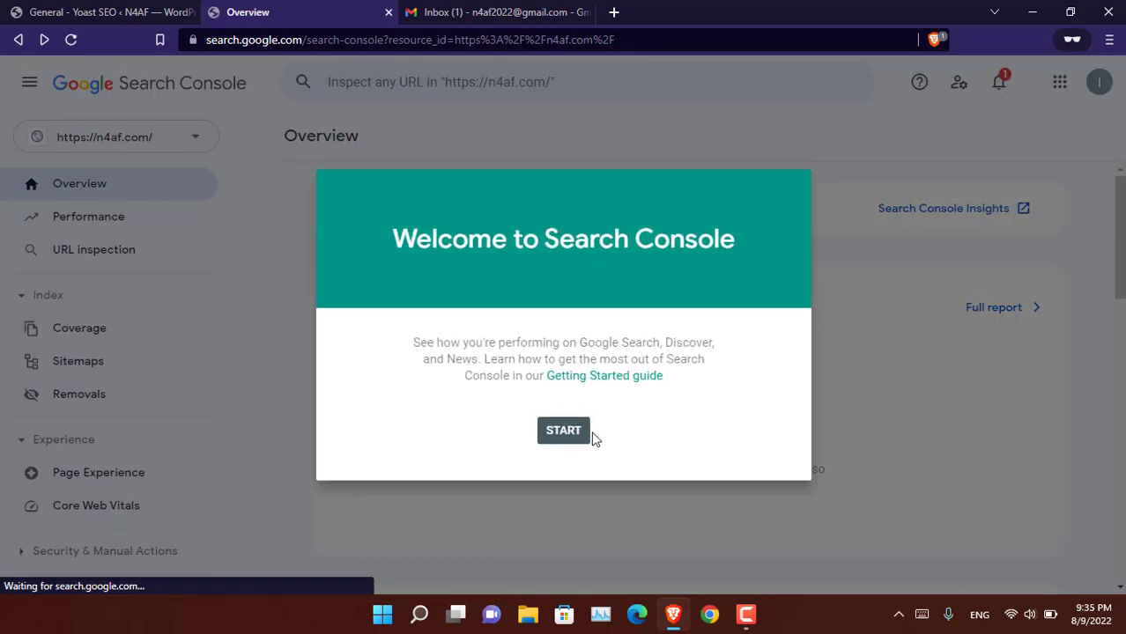
click(583, 433)
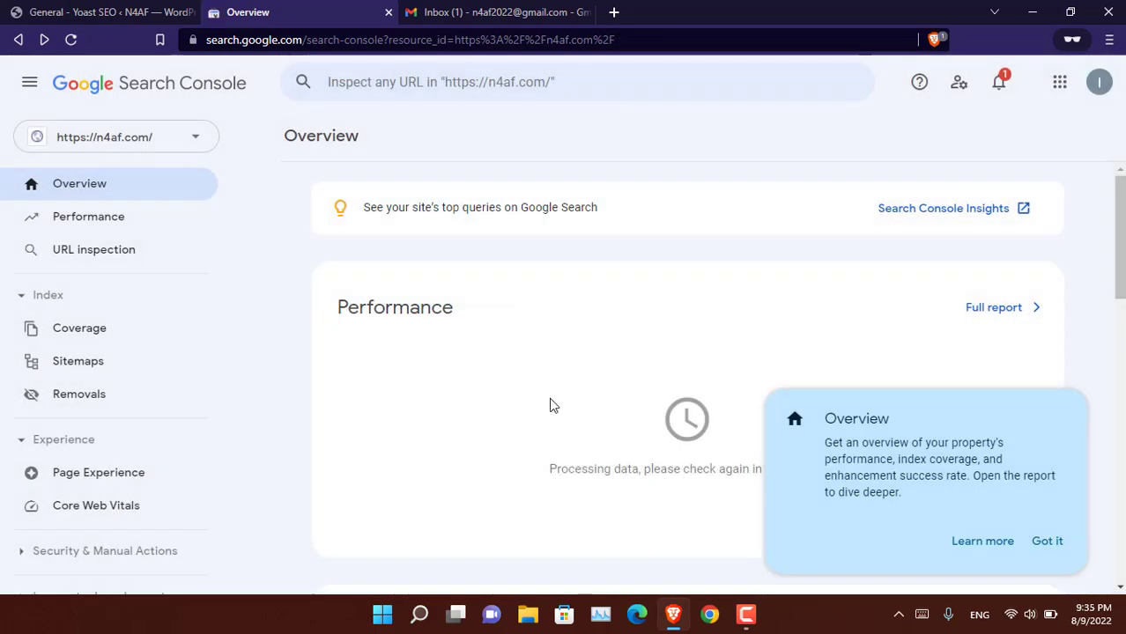
scroll(537, 379, down, 3)
click(1047, 541)
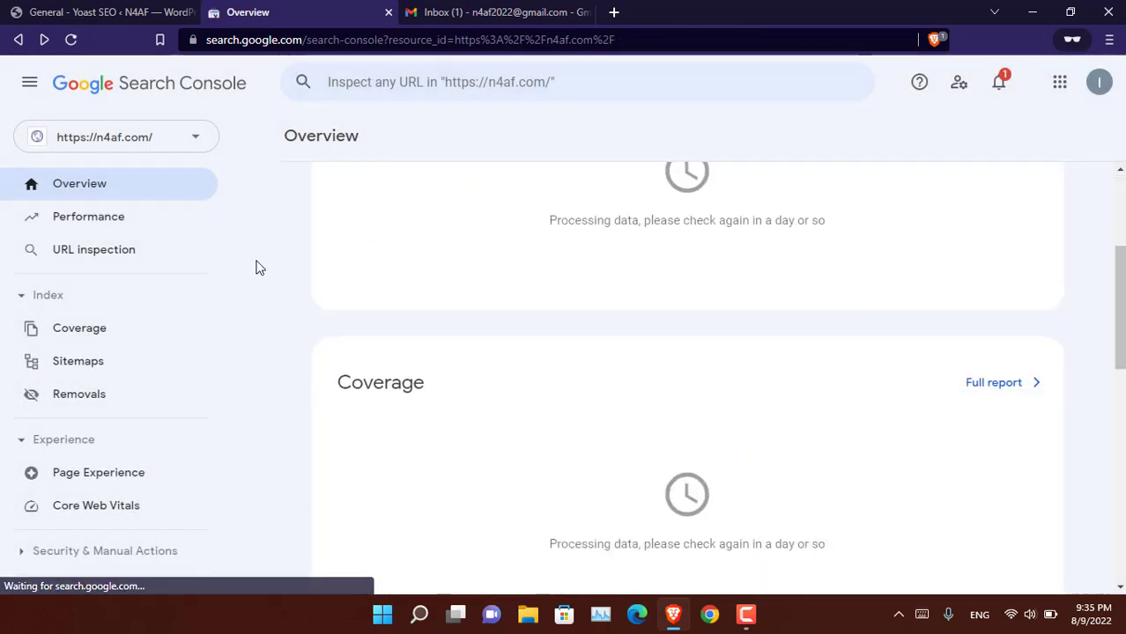
scroll(253, 265, down, 3)
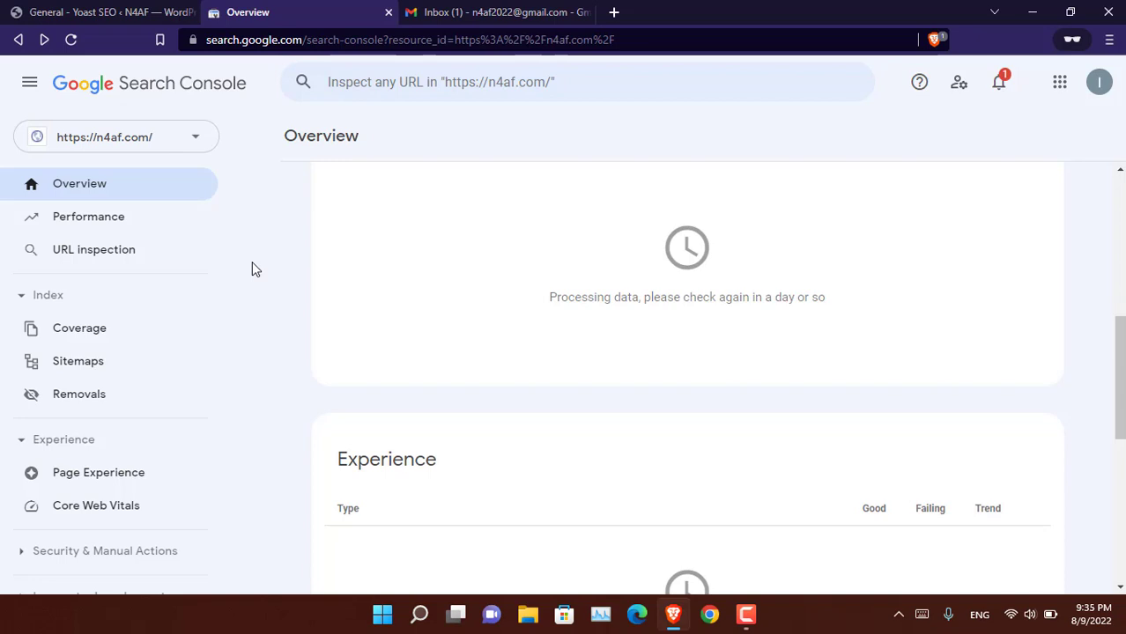
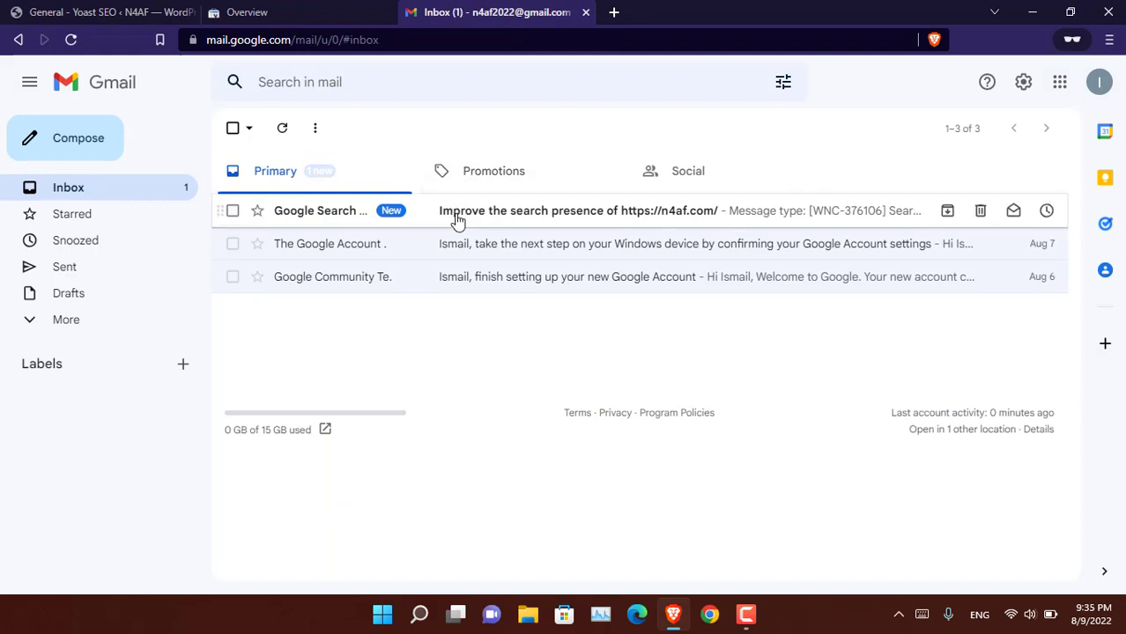
Open Bing Webmaster Tools from Yoast SEO's Bing verification setting and sign in with the existing Google account
click(40, 12)
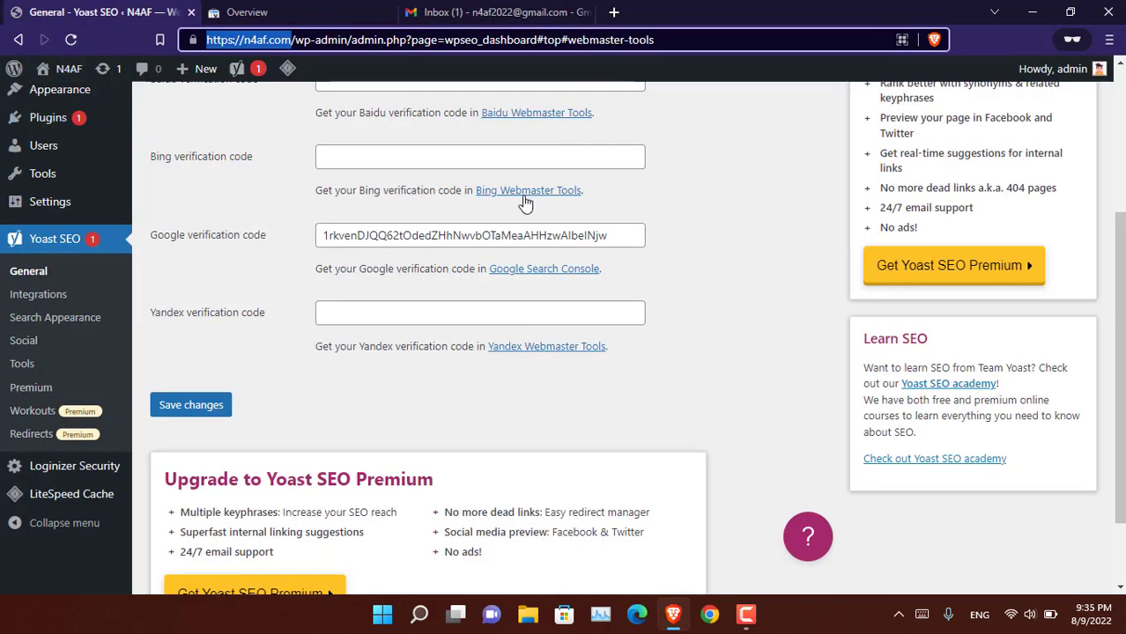
click(575, 200)
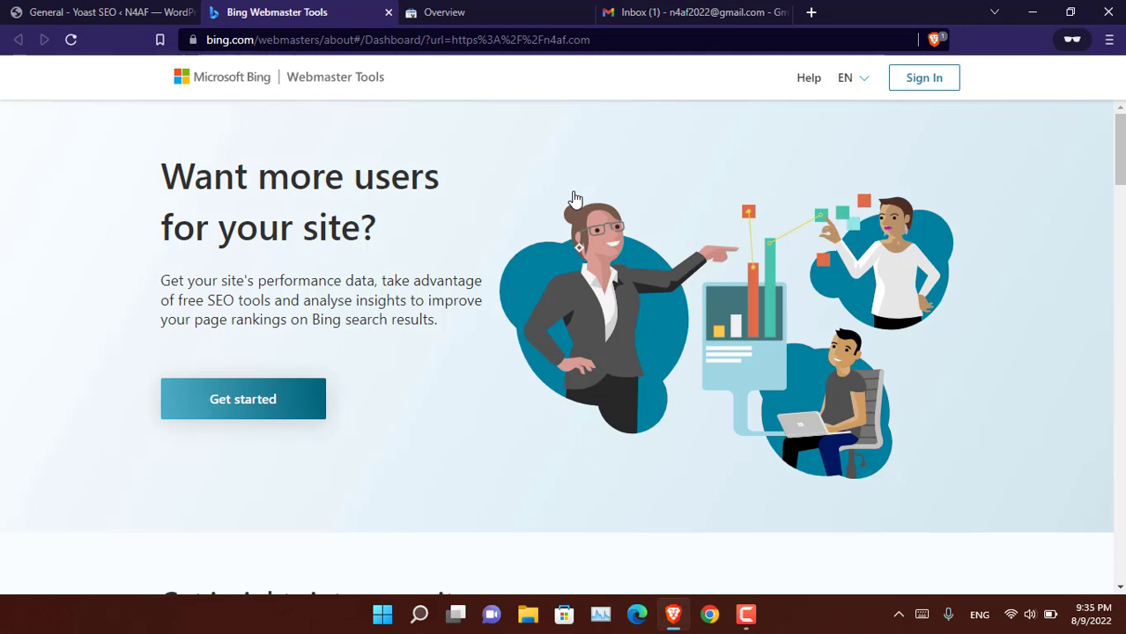
scroll(427, 259, down, 2)
scroll(352, 366, up, 2)
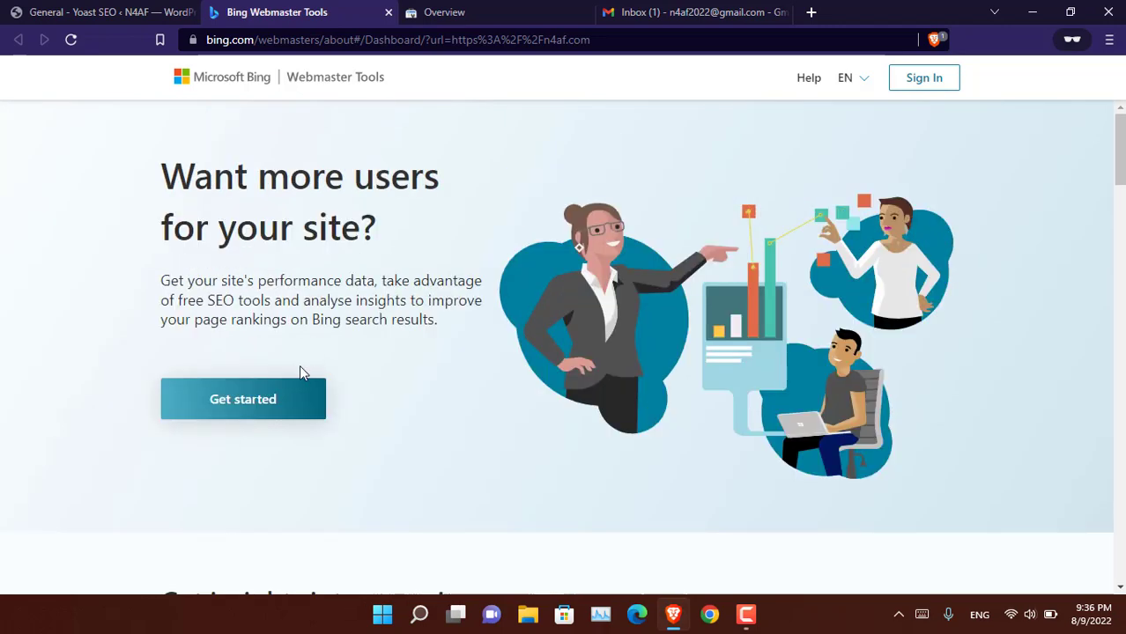
click(308, 410)
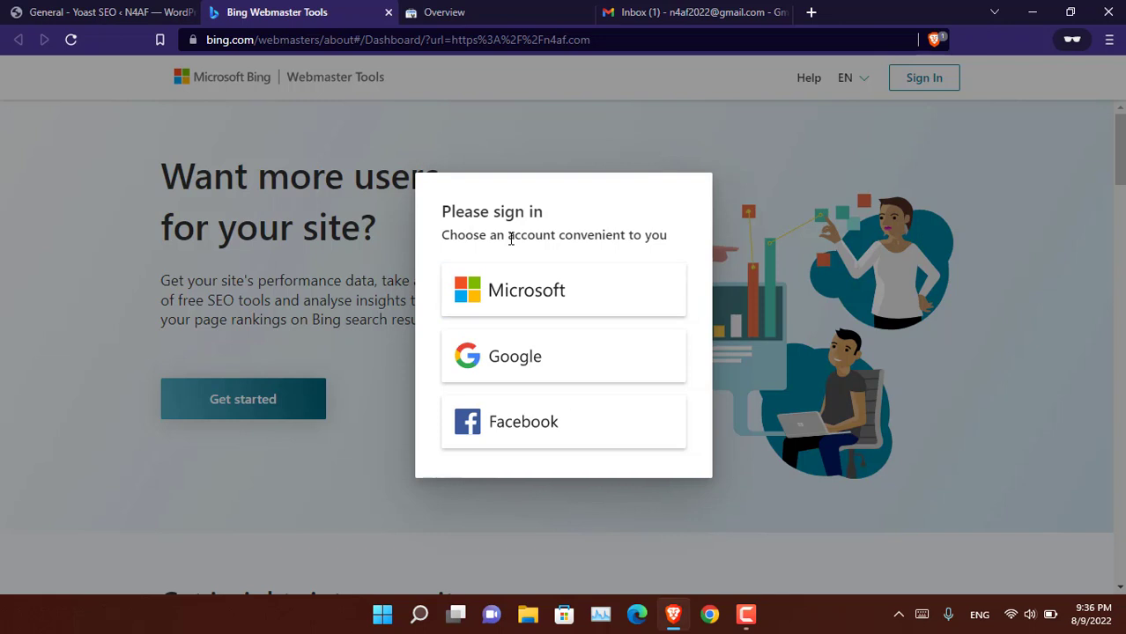
click(571, 357)
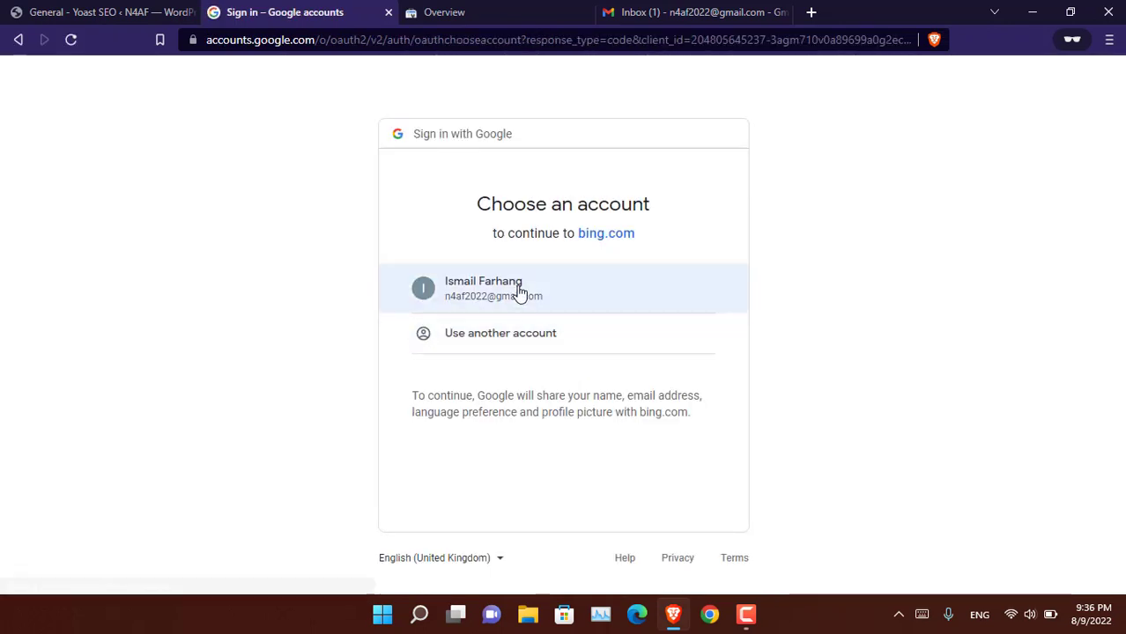
click(518, 291)
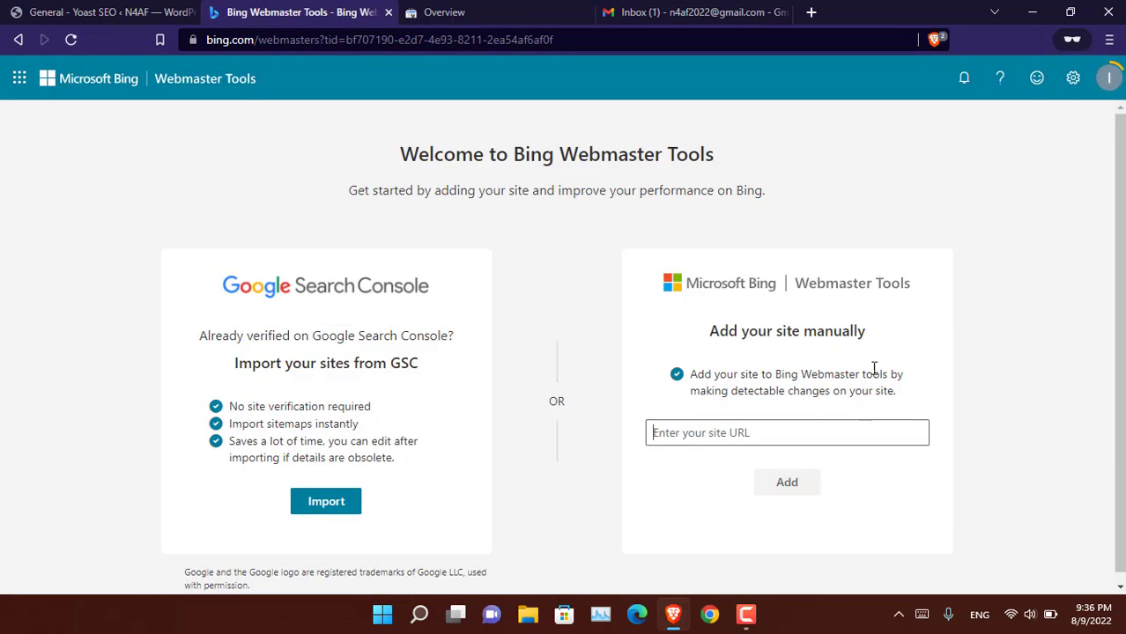
scroll(888, 329, down, 1)
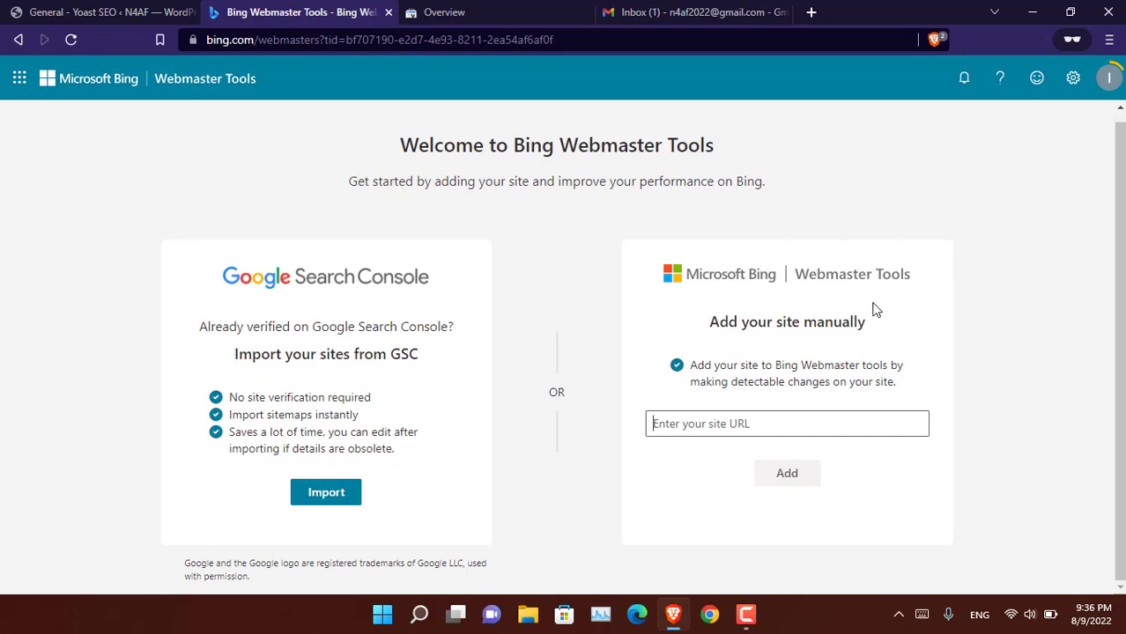
click(724, 422)
click(358, 500)
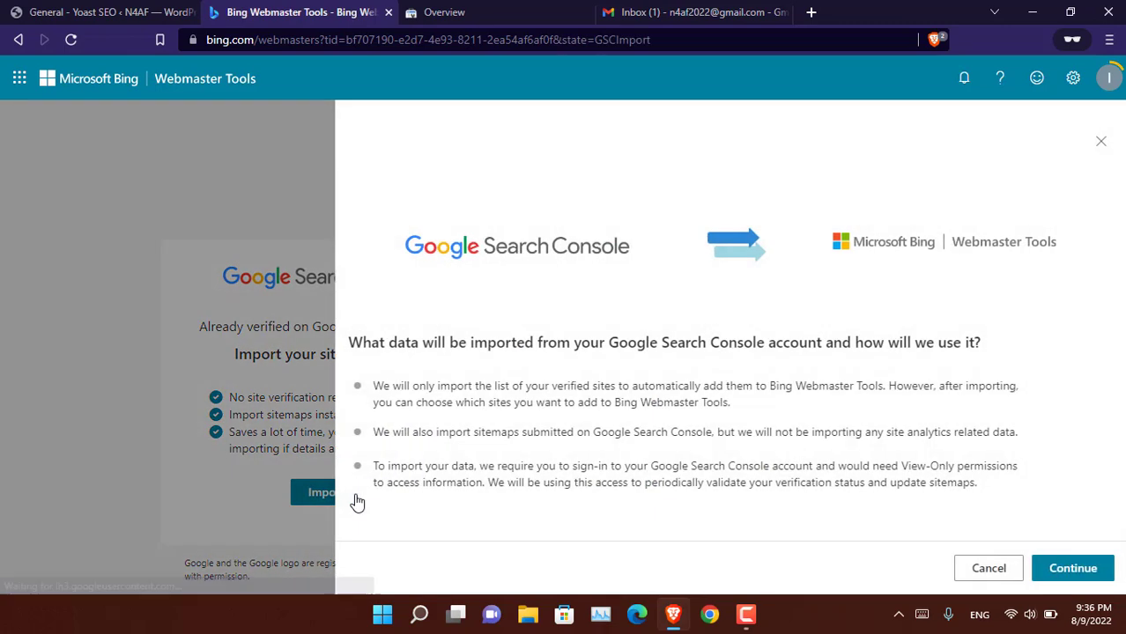
click(1068, 579)
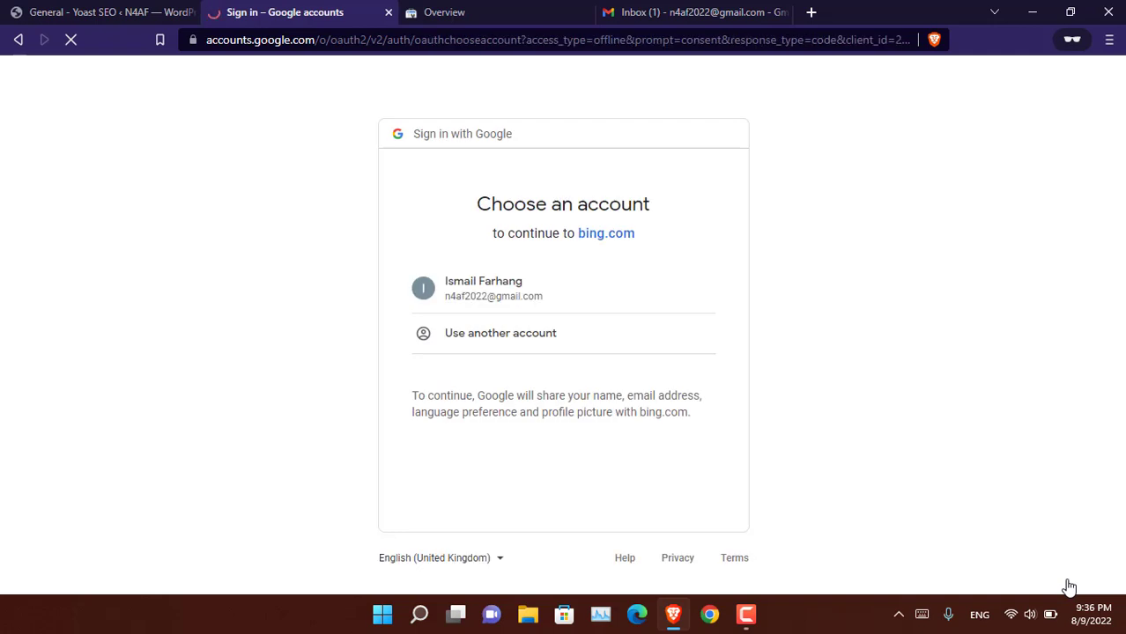
click(626, 298)
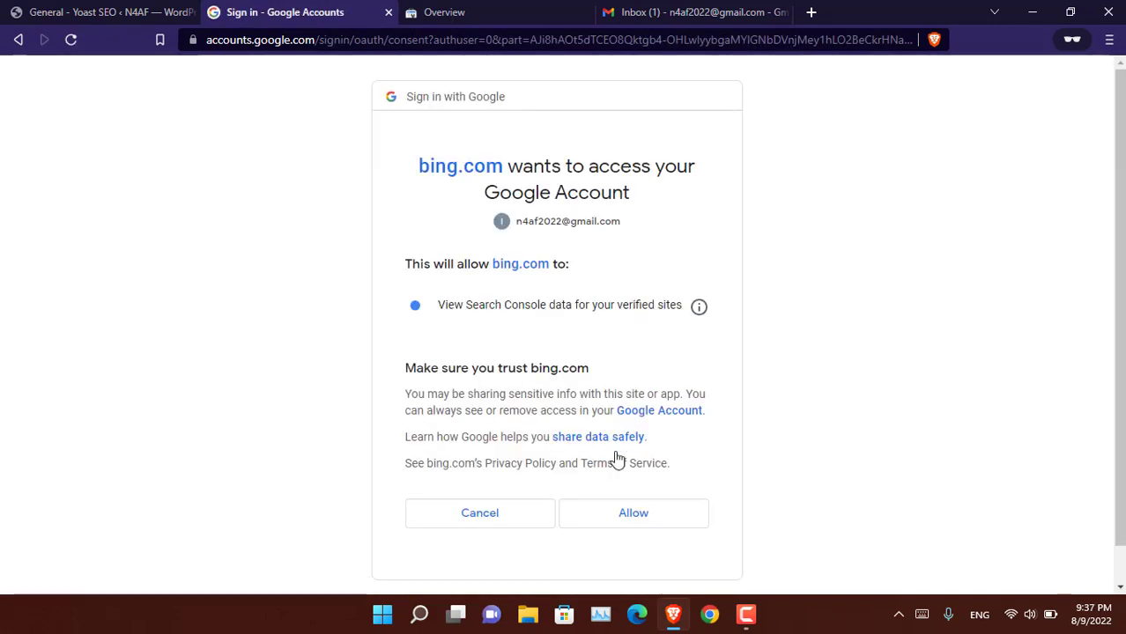
click(659, 520)
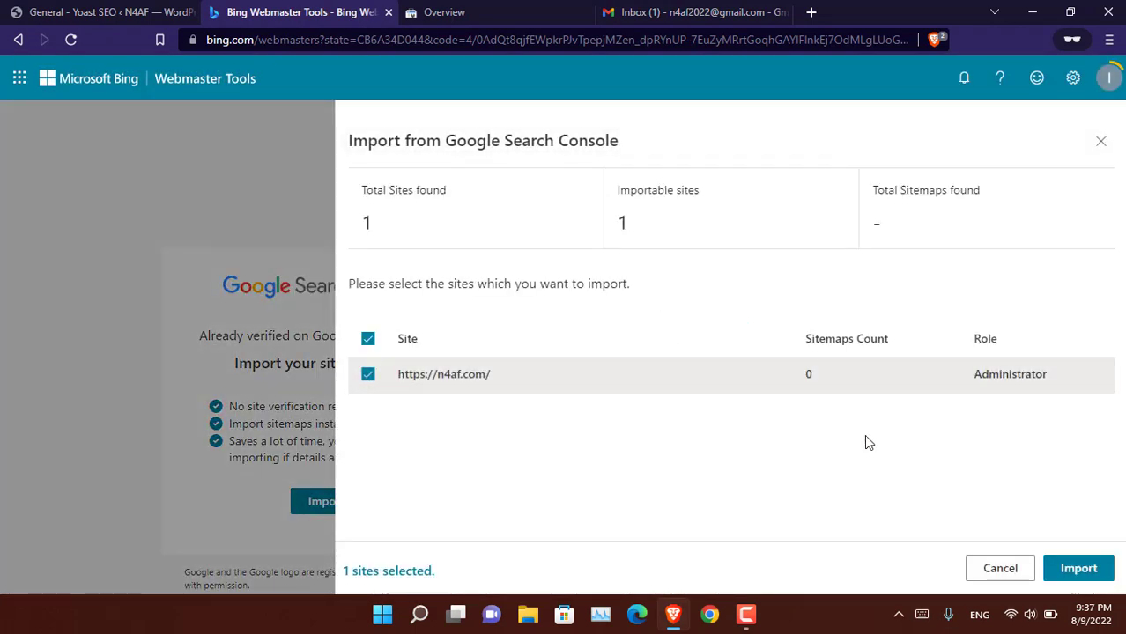
click(1077, 567)
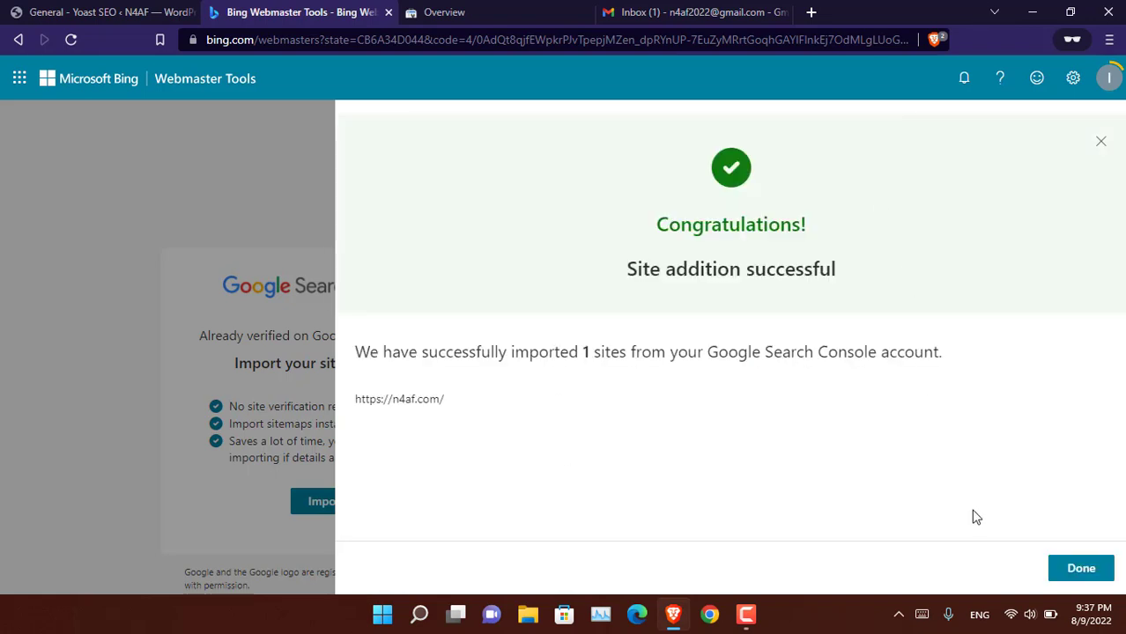
click(1074, 575)
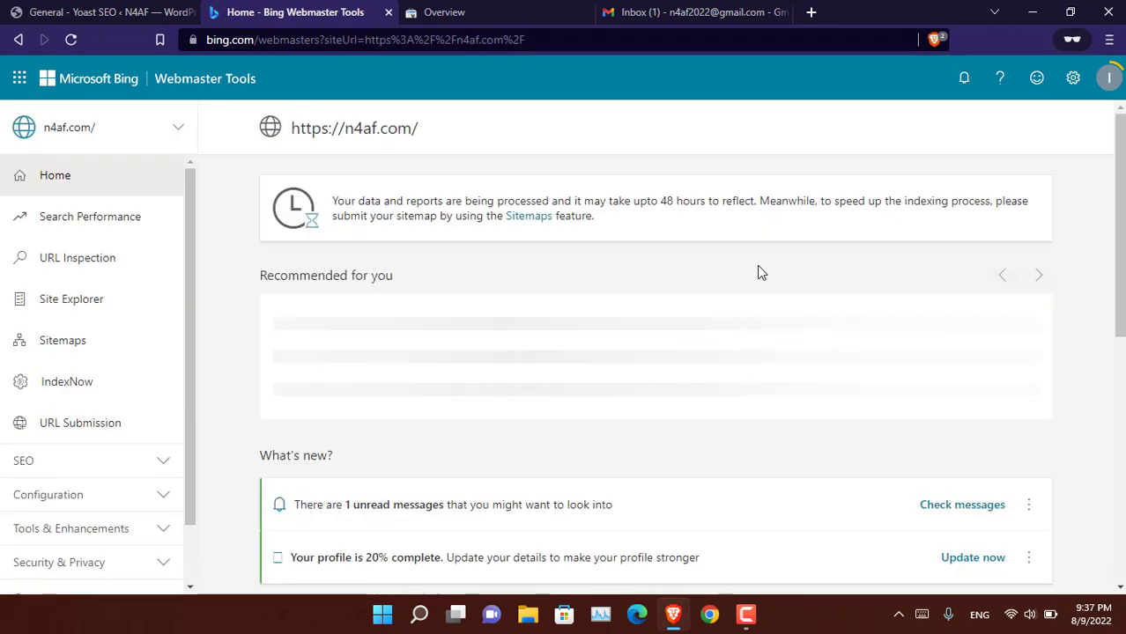
Review the recommendations, messages and reports on the site's Bing Webmaster Tools home page
scroll(761, 273, down, 6)
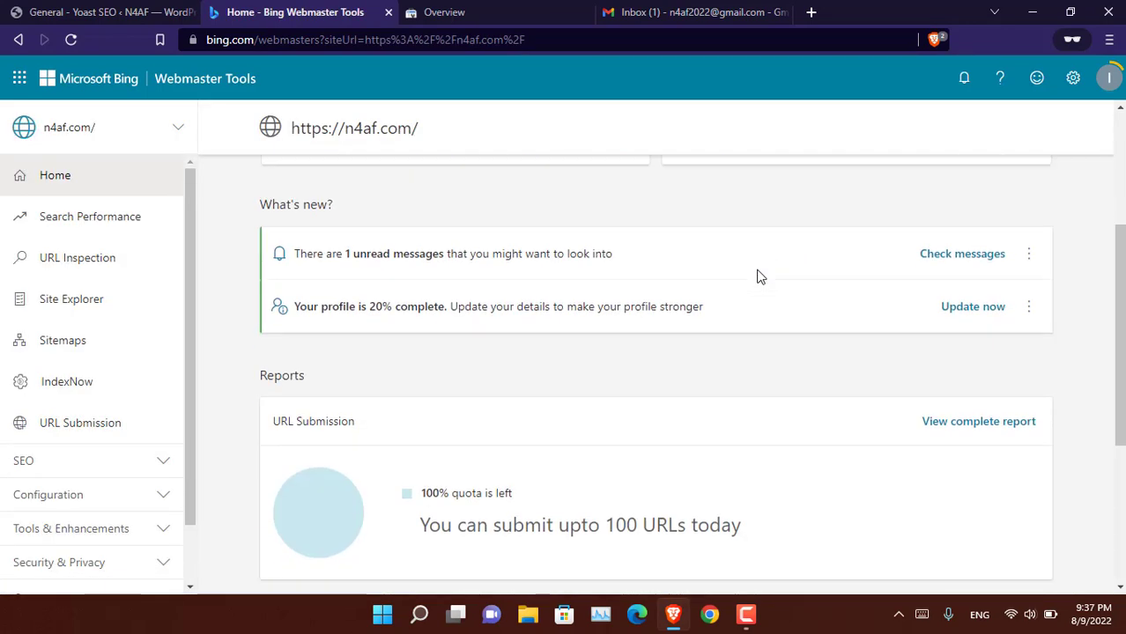
scroll(744, 282, up, 3)
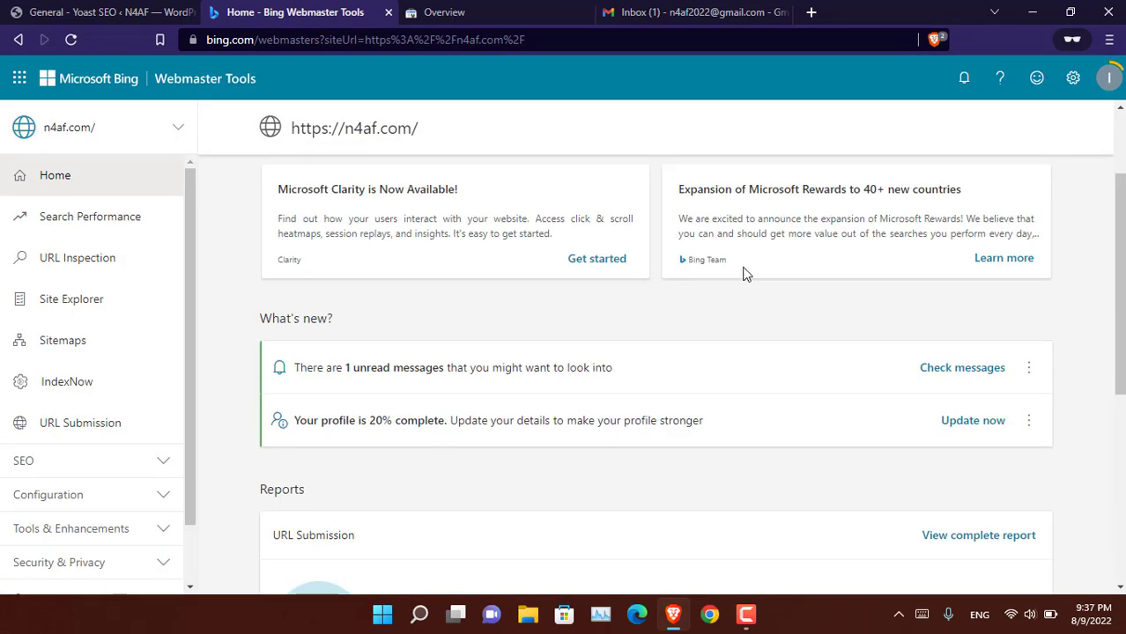
scroll(742, 271, down, 3)
Examine the personal and professional details in the Bing Webmaster Tools profile, and close it without changes
mouse_move(1105, 82)
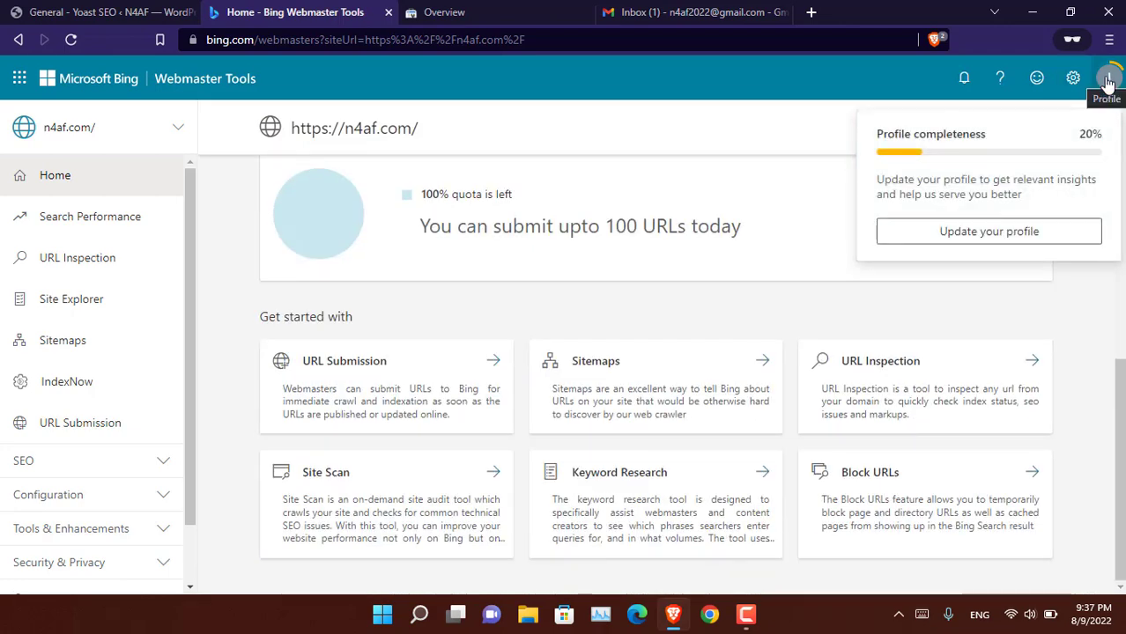
click(1003, 240)
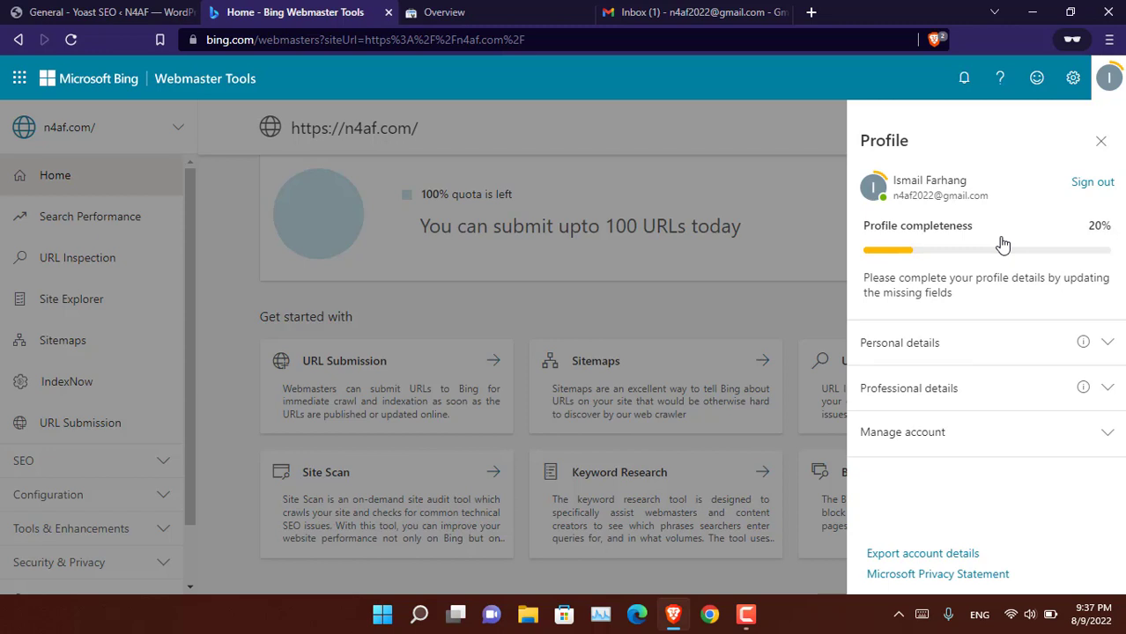
click(1107, 342)
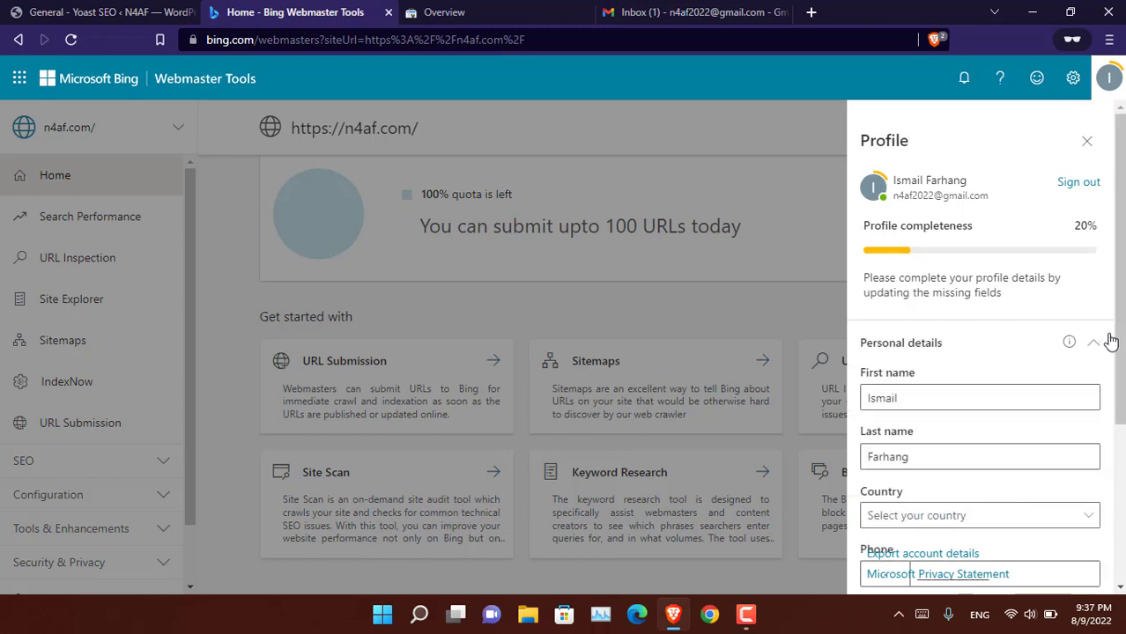
scroll(1064, 328, down, 2)
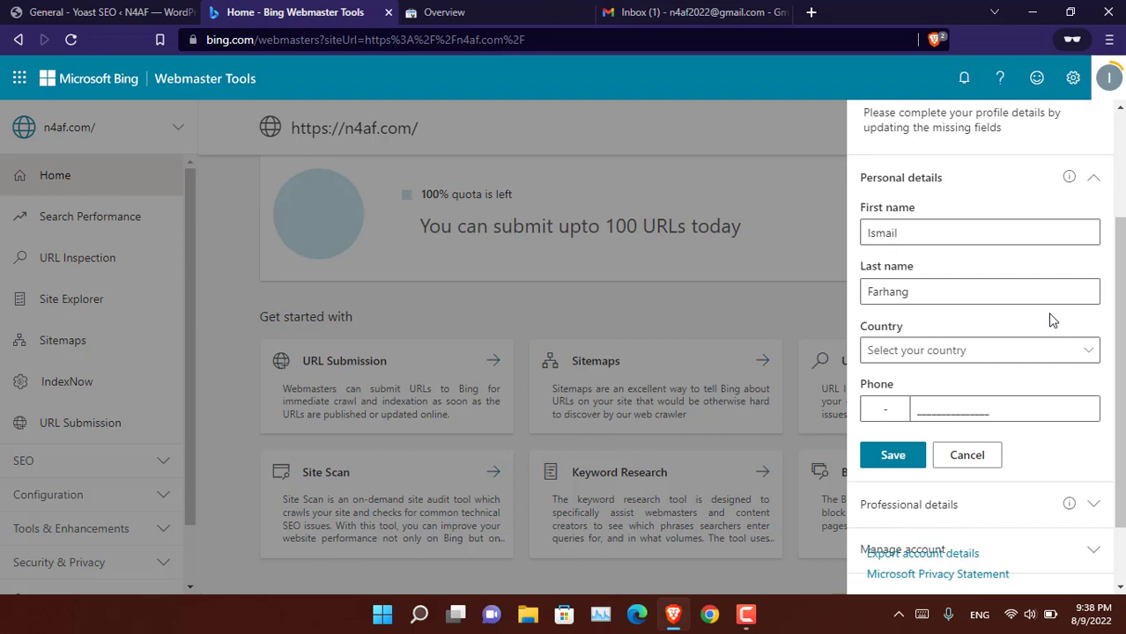
click(1090, 504)
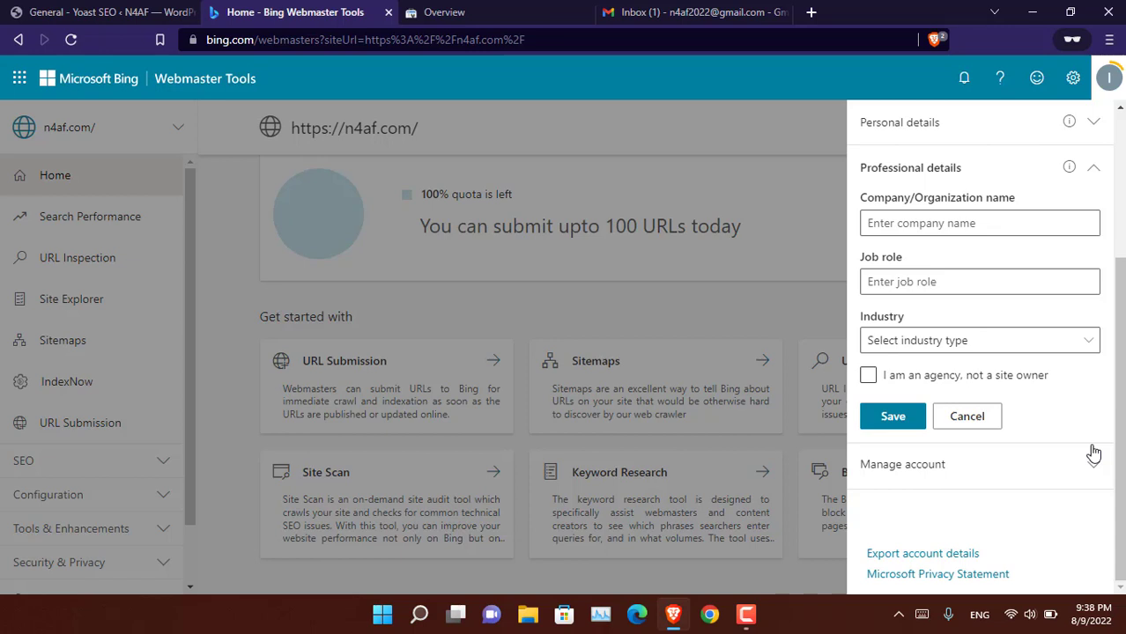
click(757, 178)
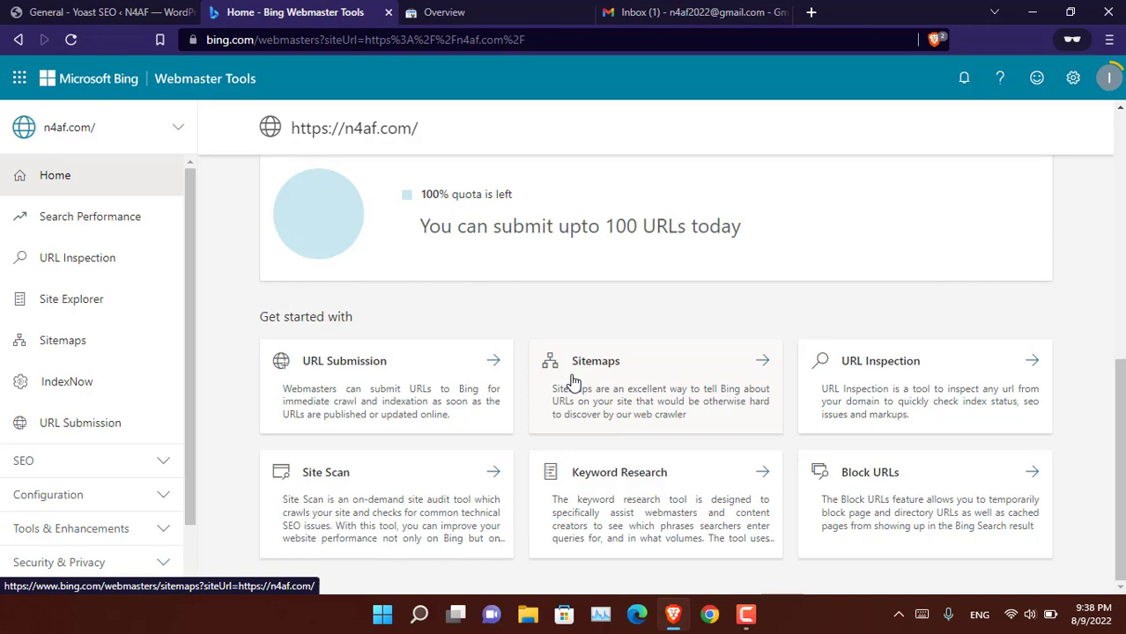
click(54, 9)
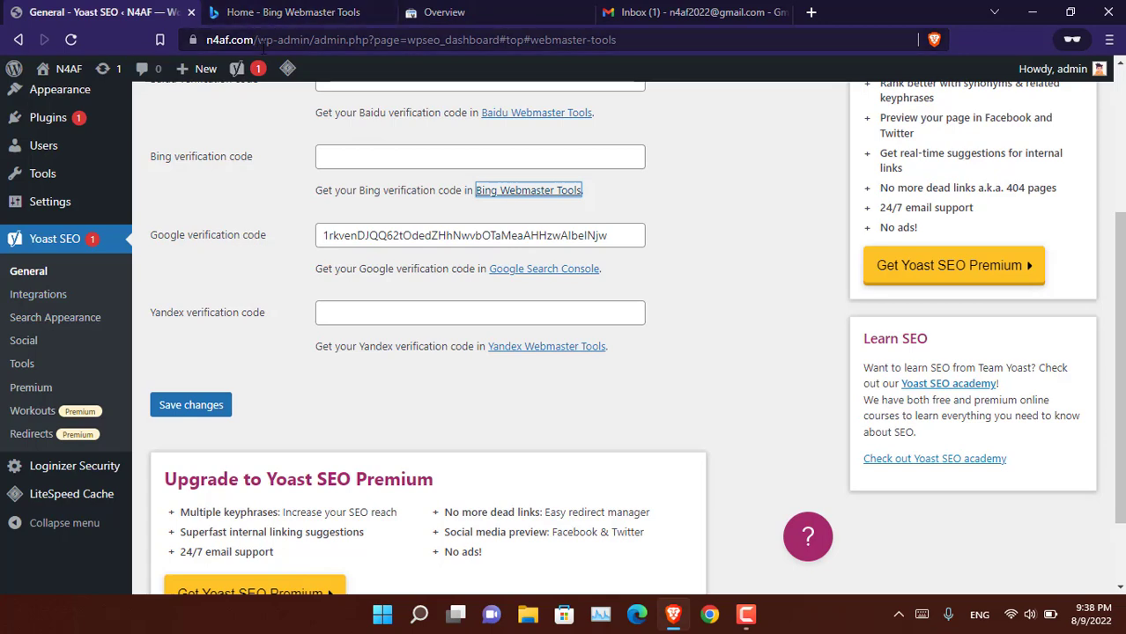
drag(291, 39, 165, 40)
key(ctrl+c)
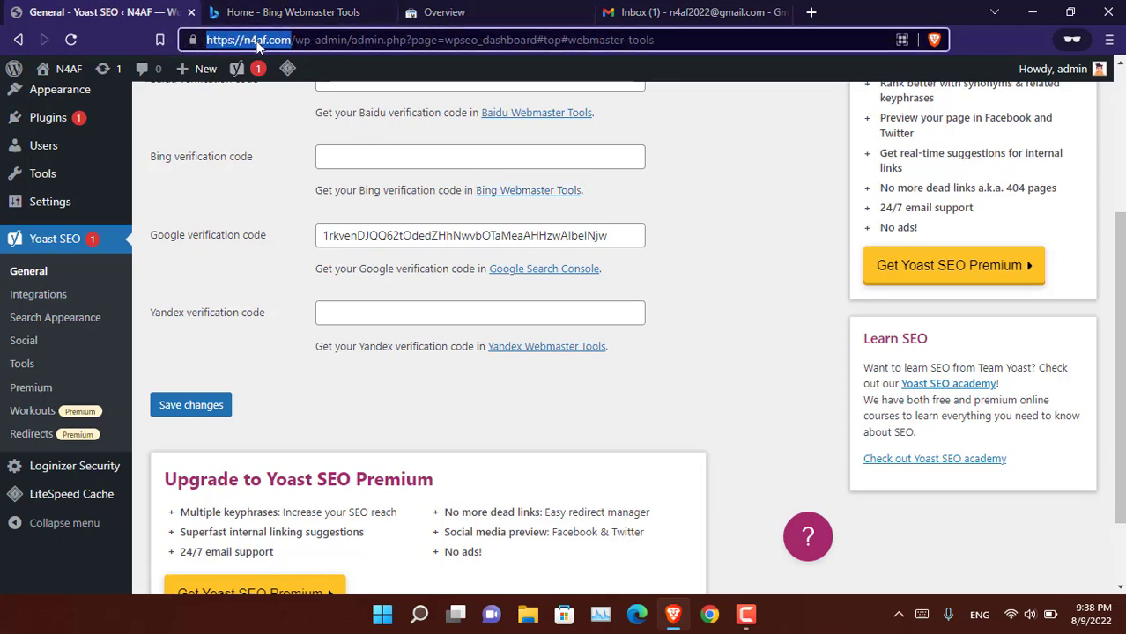
click(507, 17)
click(810, 10)
key(ctrl+v)
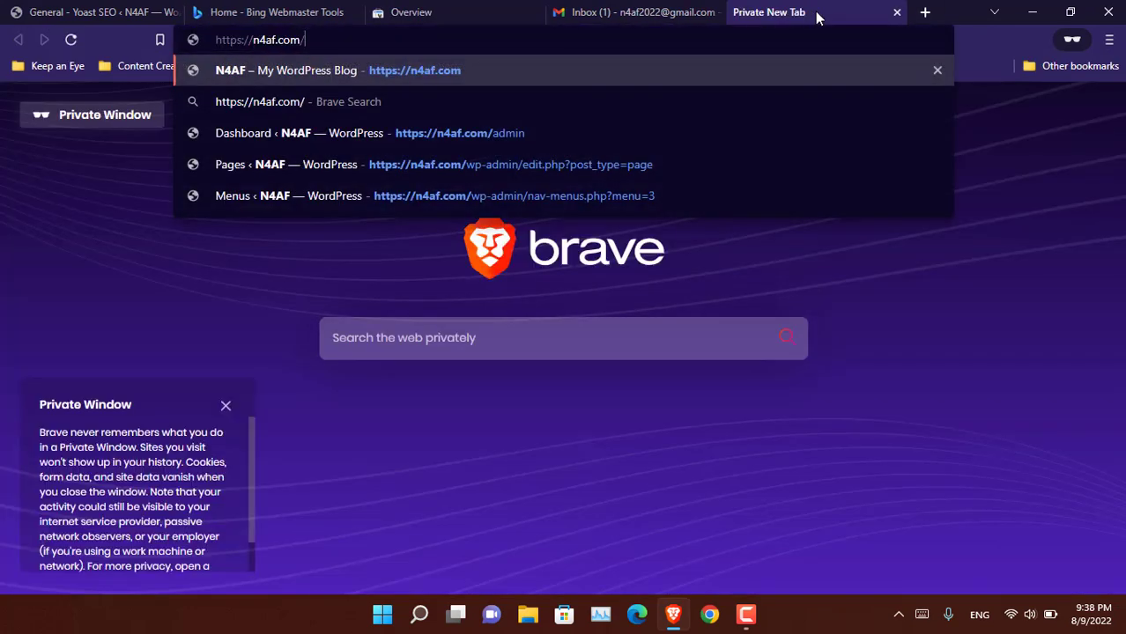
key(Return)
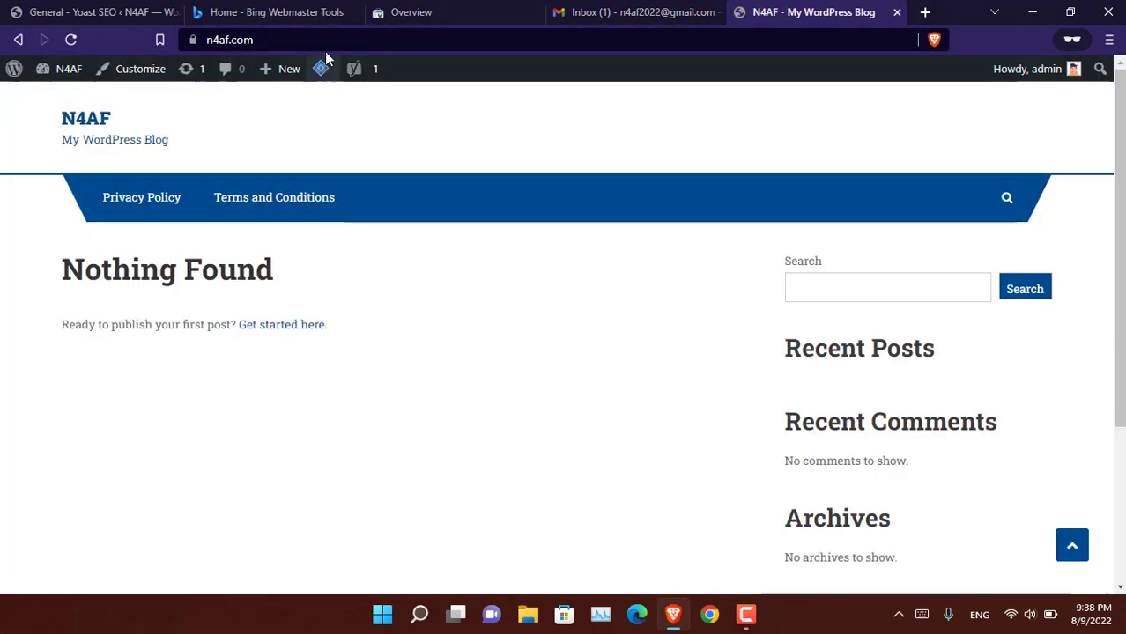
click(323, 44)
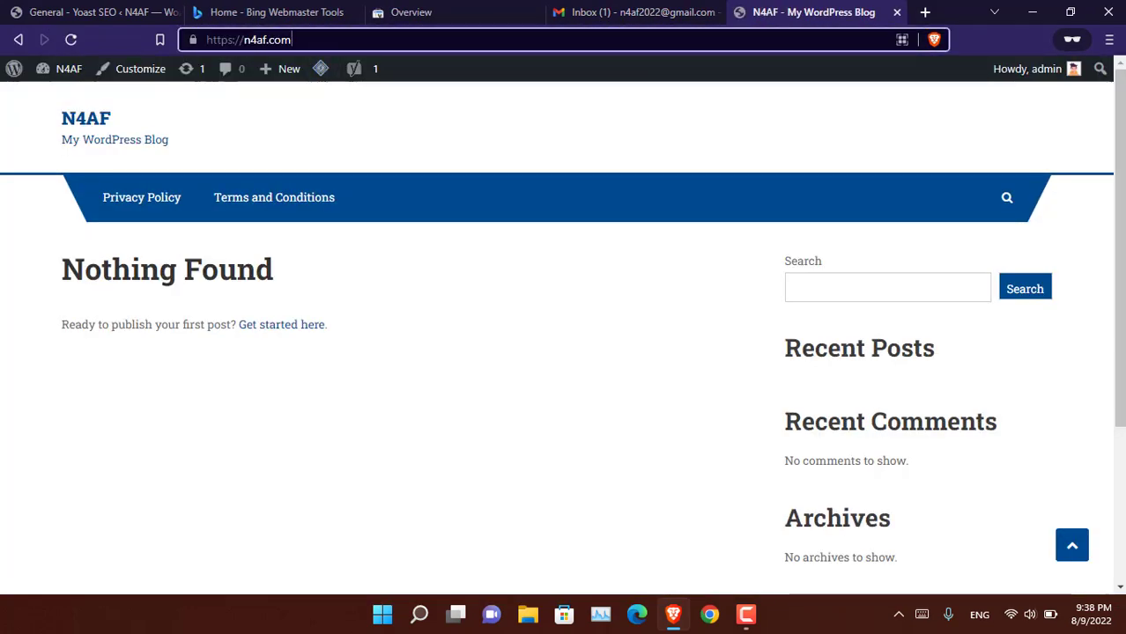
text(/)
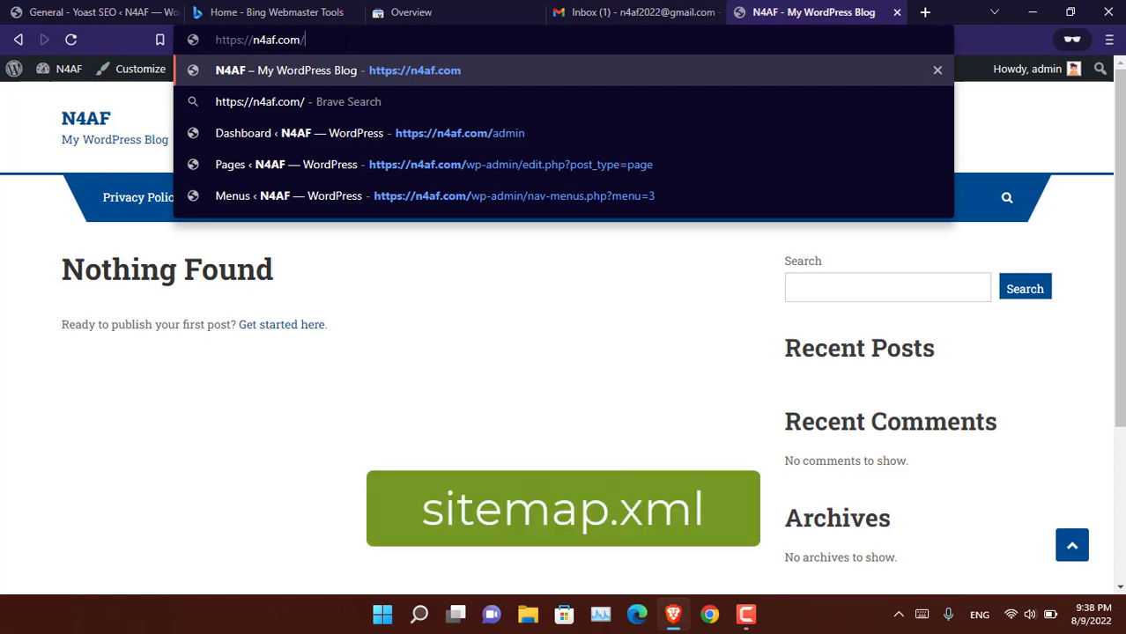
text(sitemap)
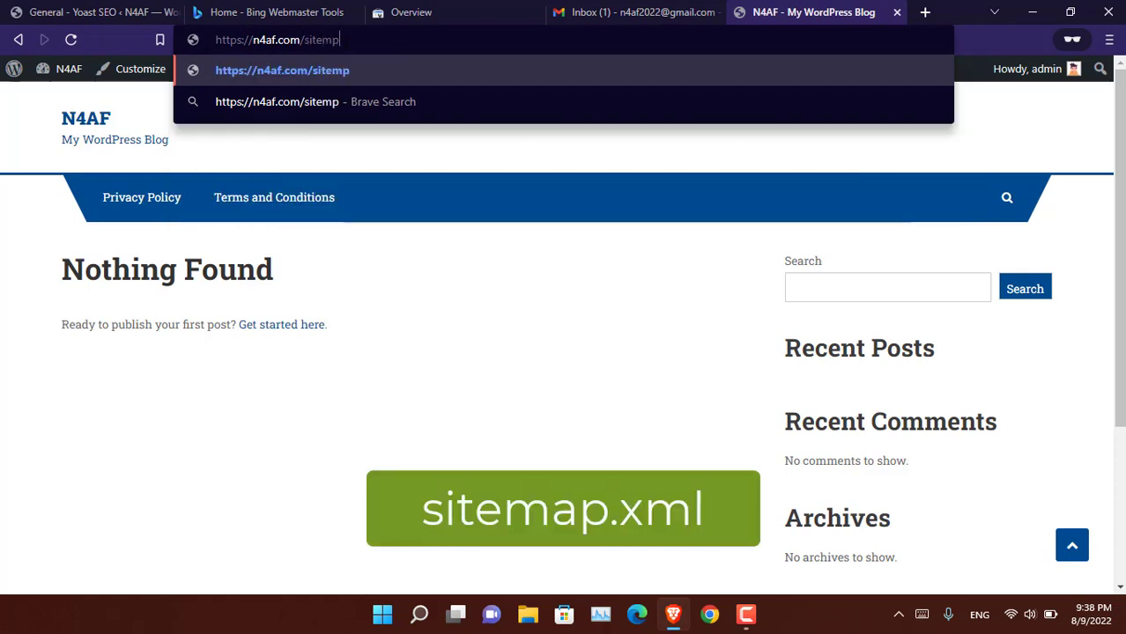
text(.xml)
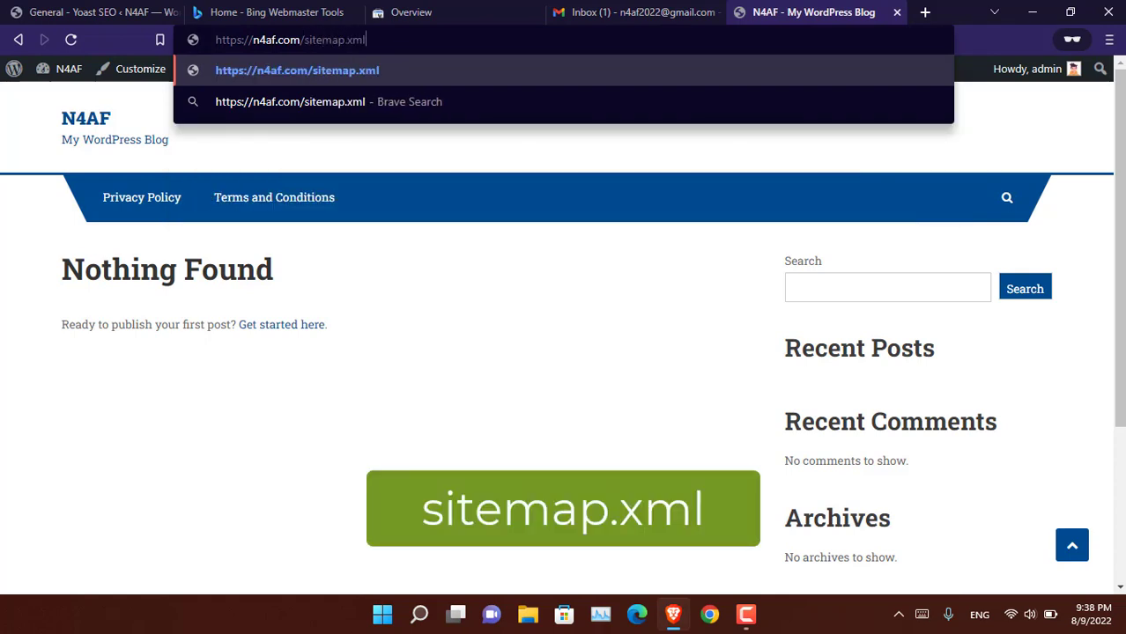
key(Return)
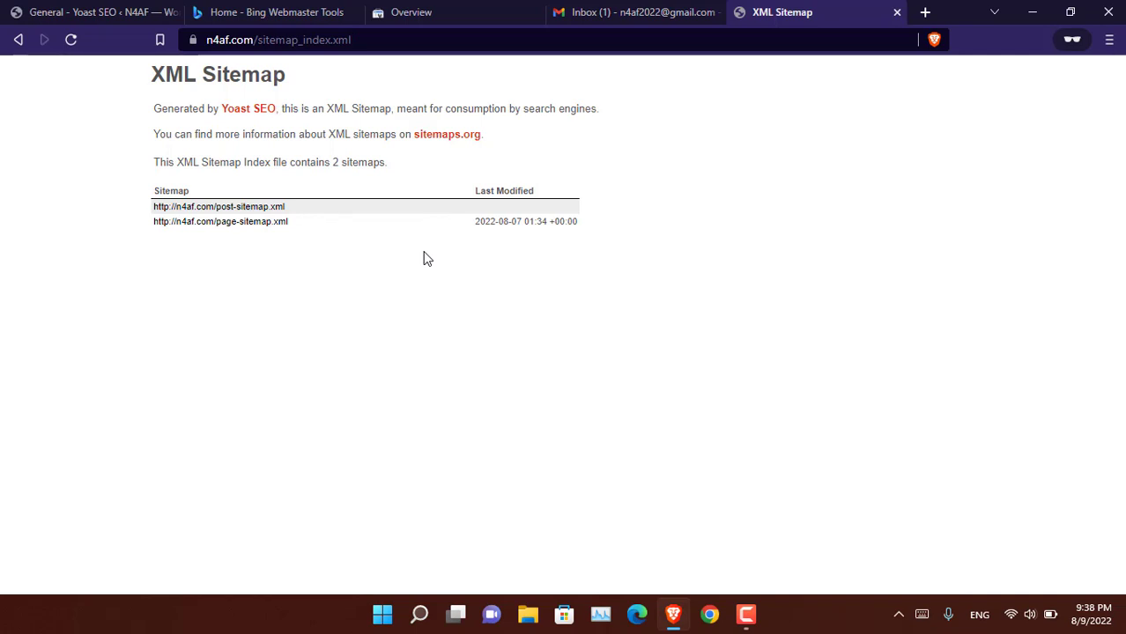
click(268, 208)
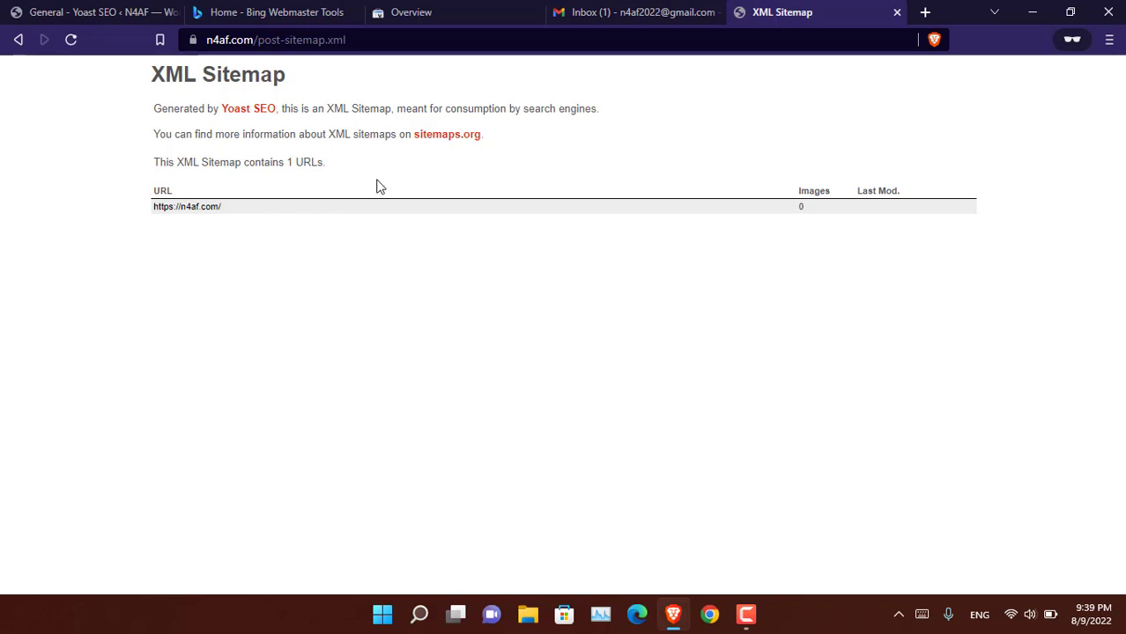
click(17, 41)
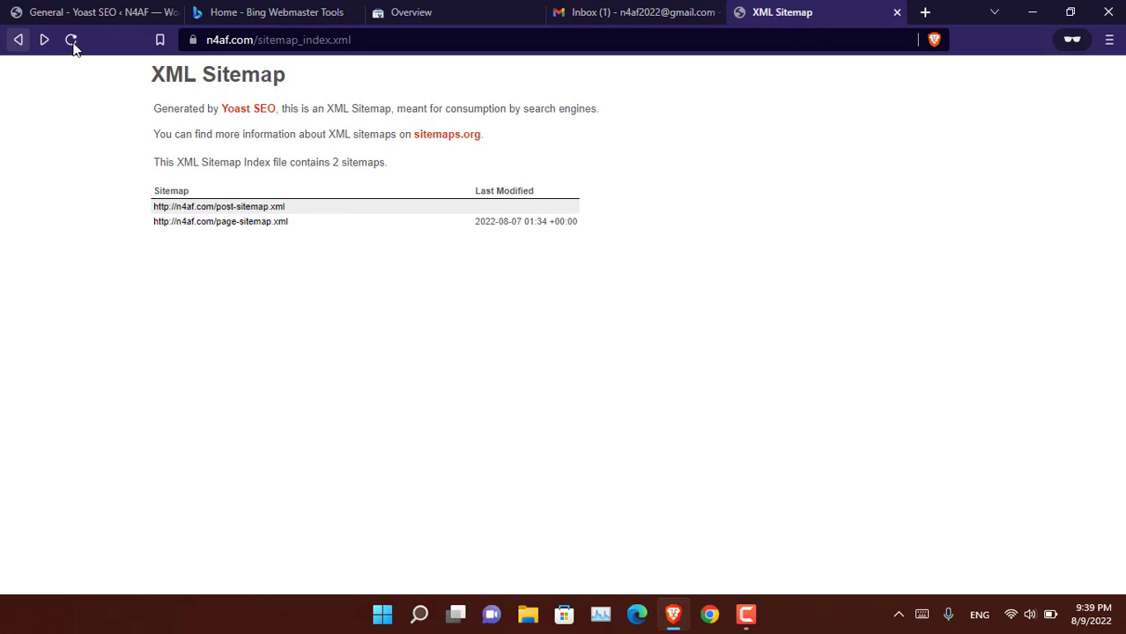
click(365, 41)
key(ctrl+c)
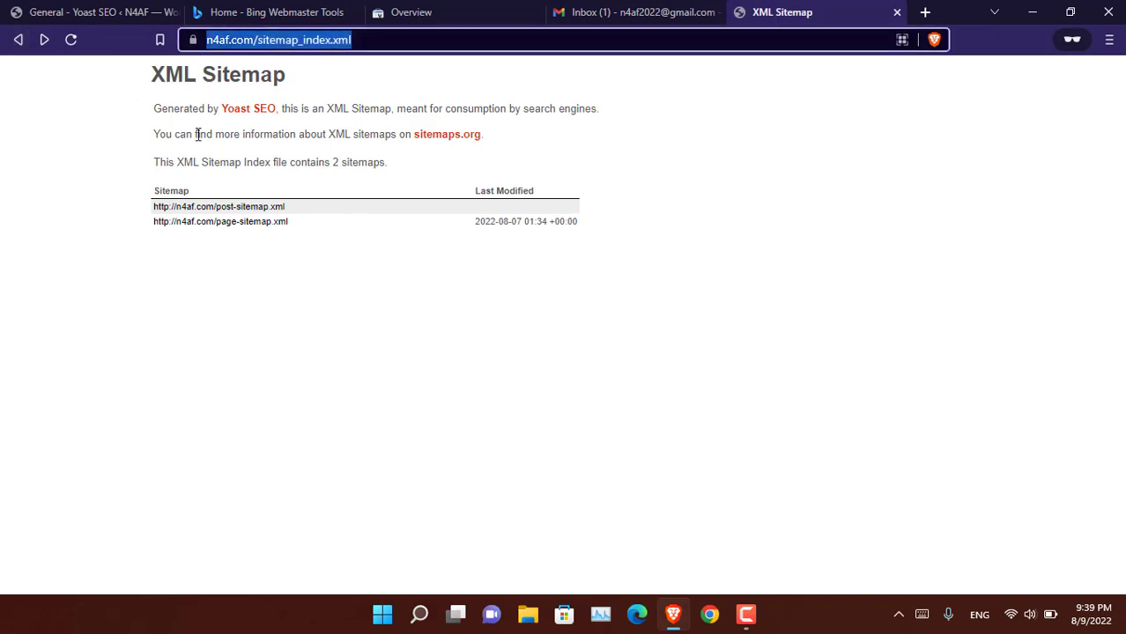
click(251, 12)
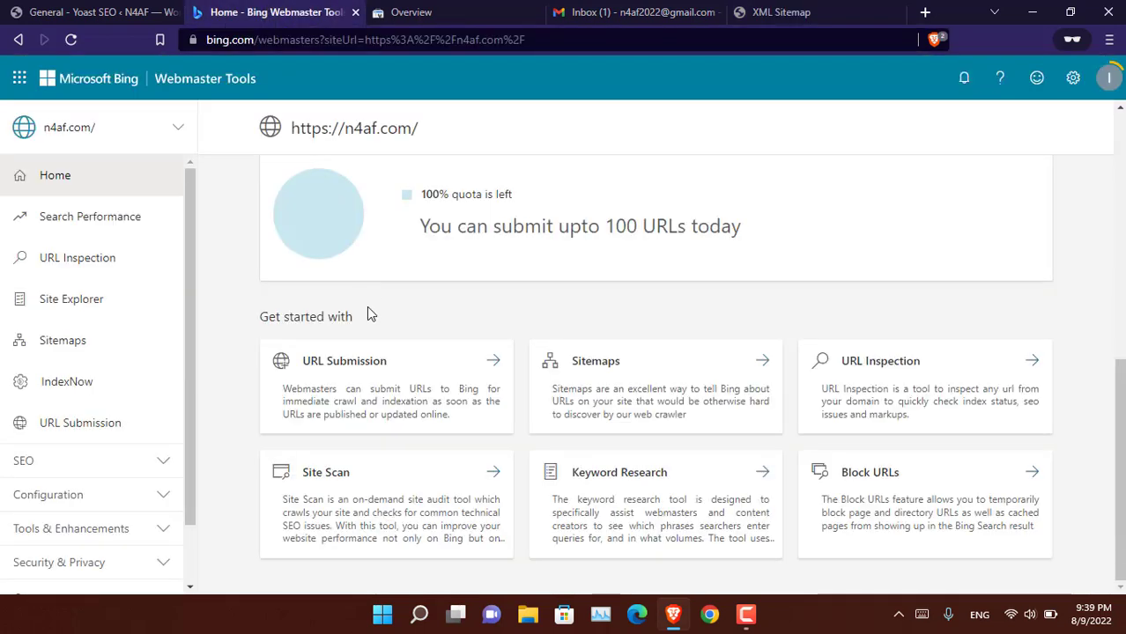
click(476, 11)
click(101, 363)
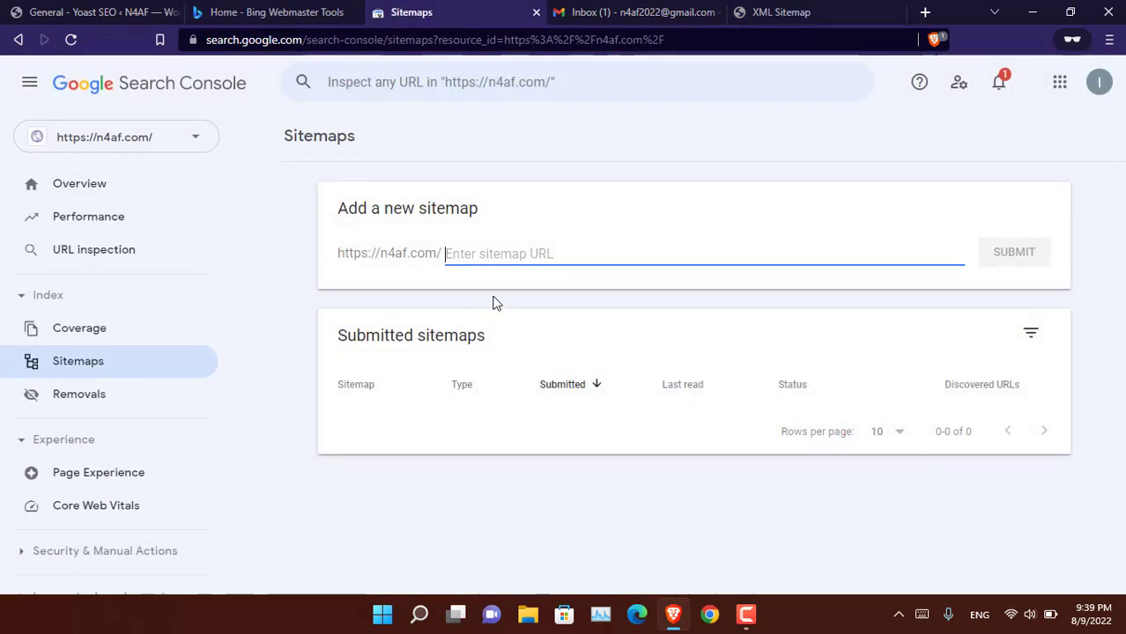
key(ctrl+v)
click(1021, 252)
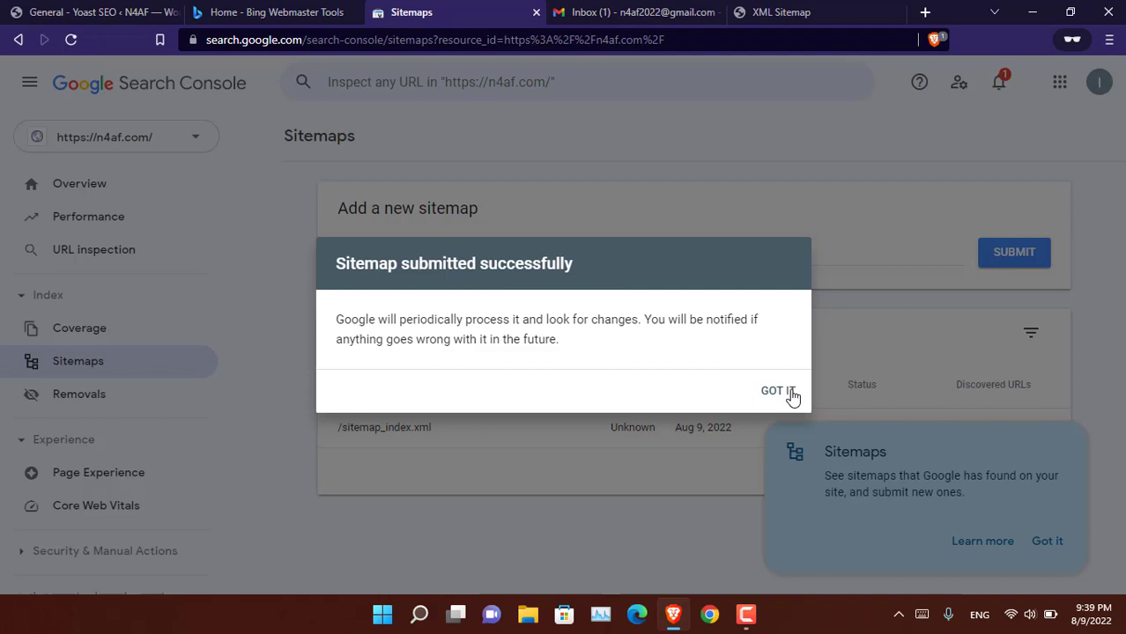
click(779, 388)
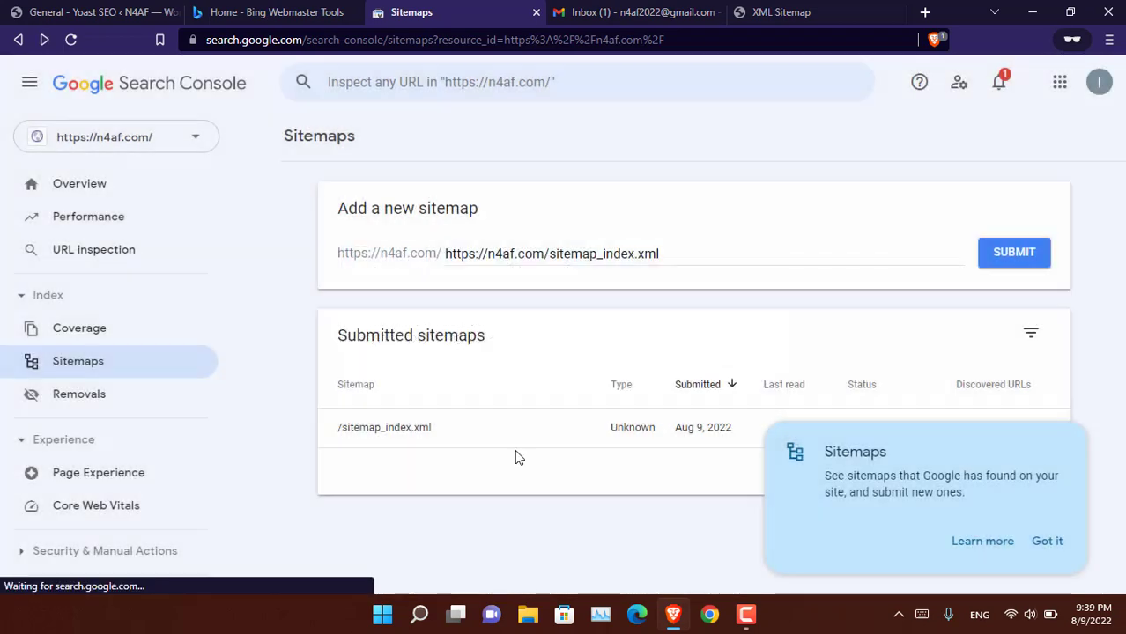
Open the post sitemap from the n4af.com sitemap index in a new tab and copy its address
click(643, 12)
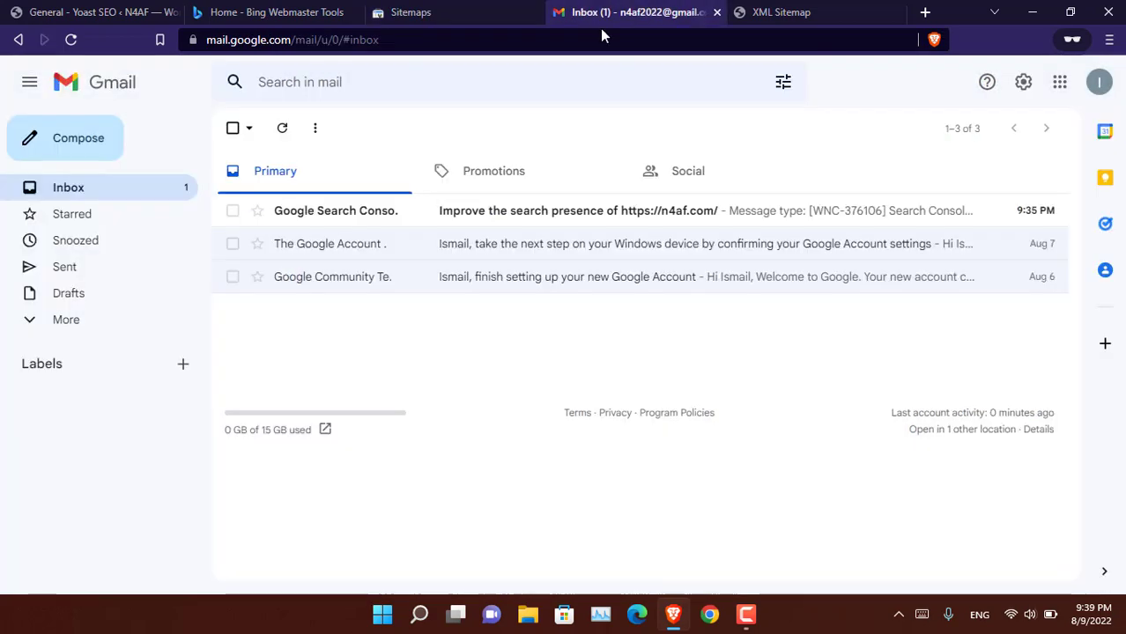
click(256, 9)
click(780, 11)
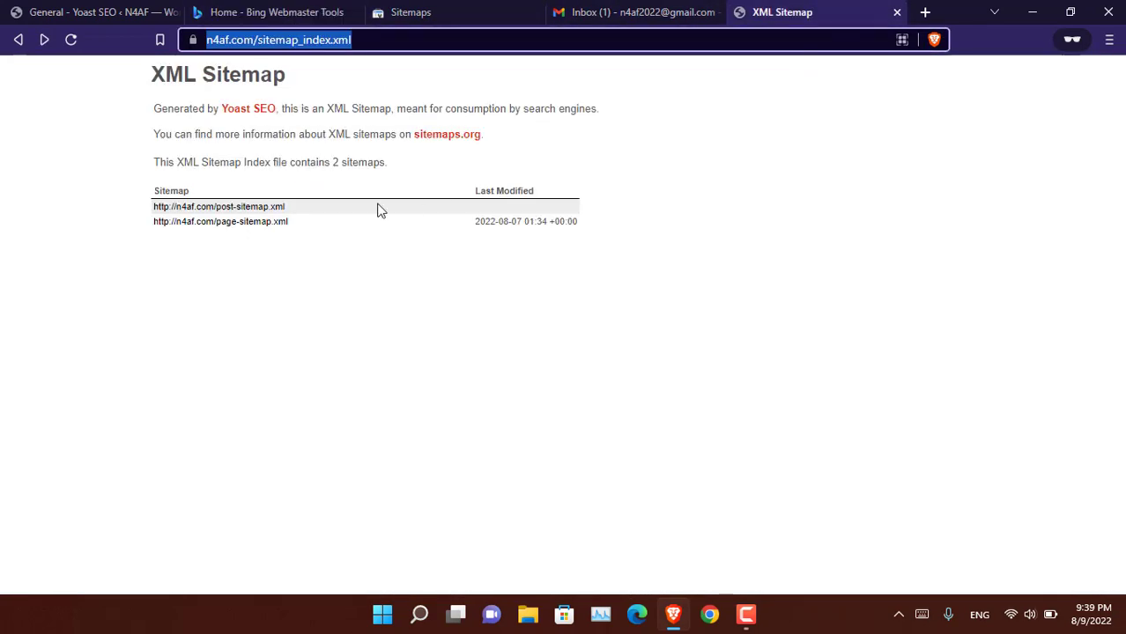
middle_click(247, 210)
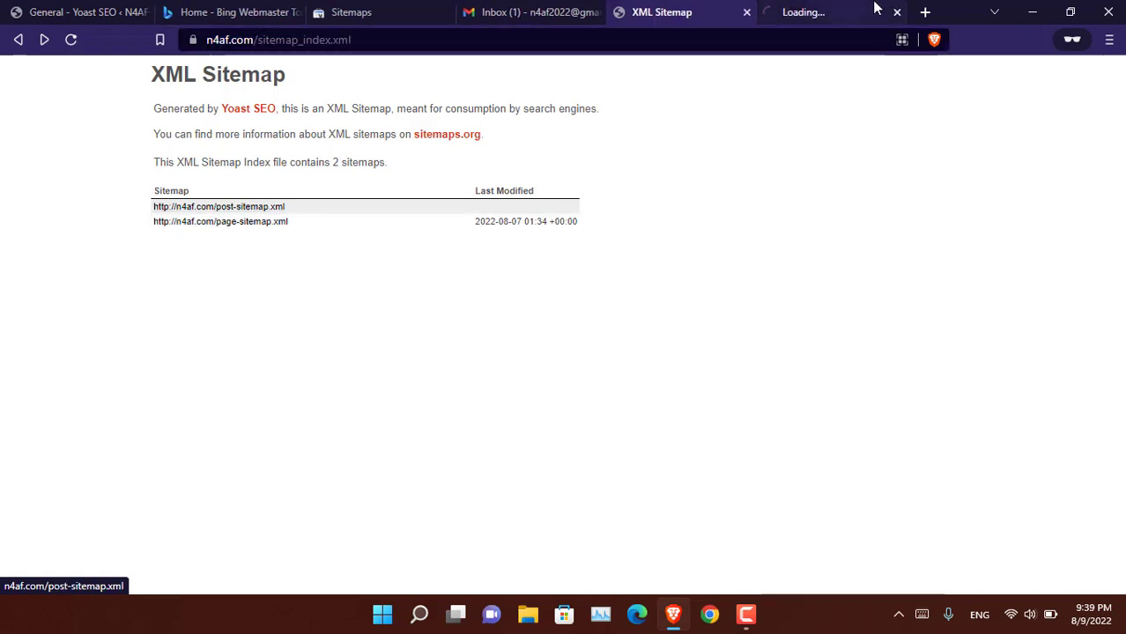
click(841, 9)
click(532, 39)
key(ctrl+c)
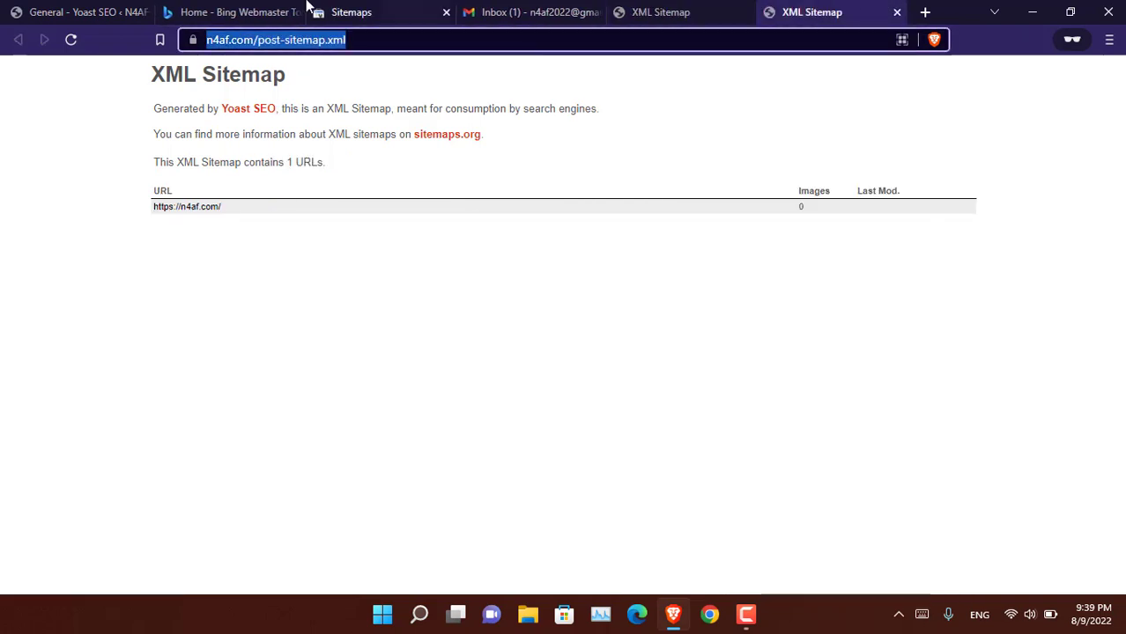
Submit the copied post-sitemap.xml address as a new sitemap for n4af.com in Google Search Console
click(257, 12)
click(370, 12)
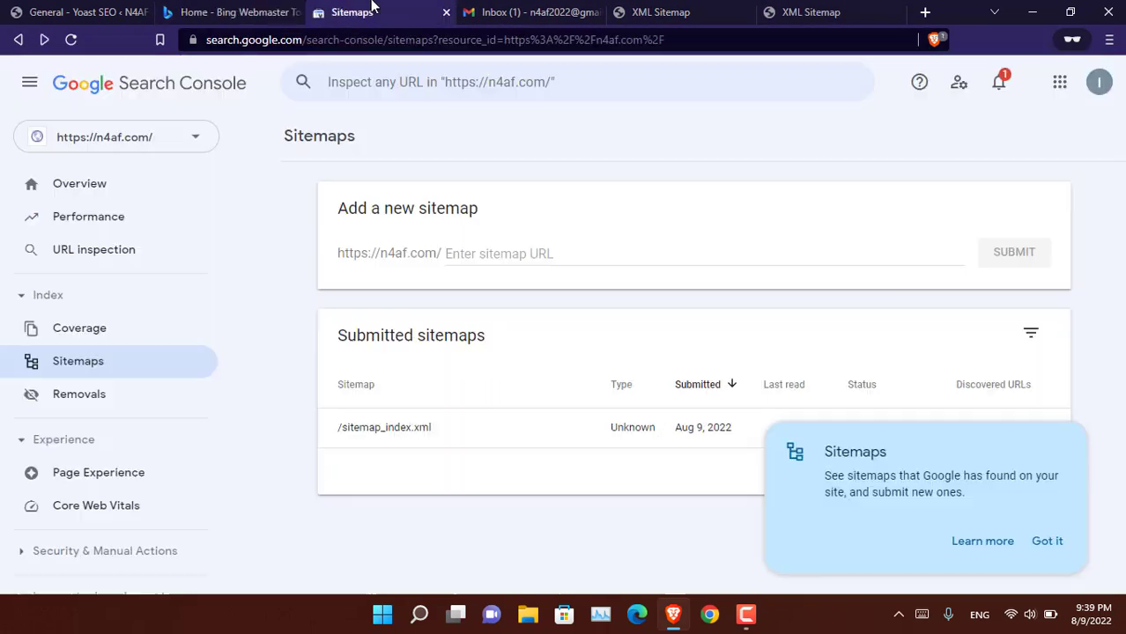
click(486, 262)
key(ctrl+v)
click(1012, 253)
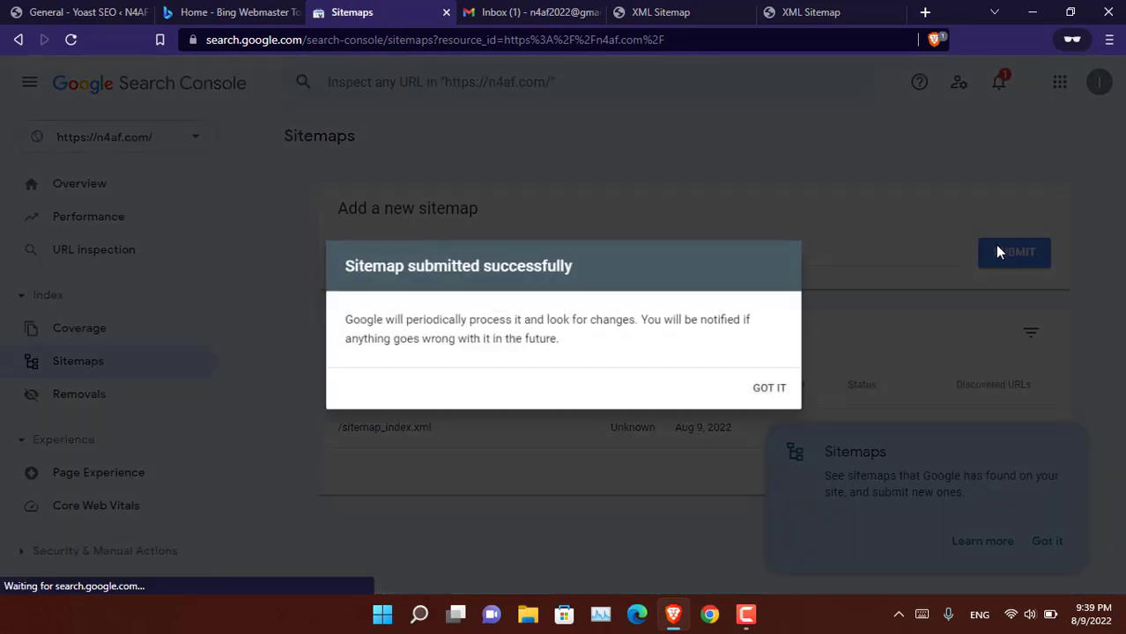
click(780, 394)
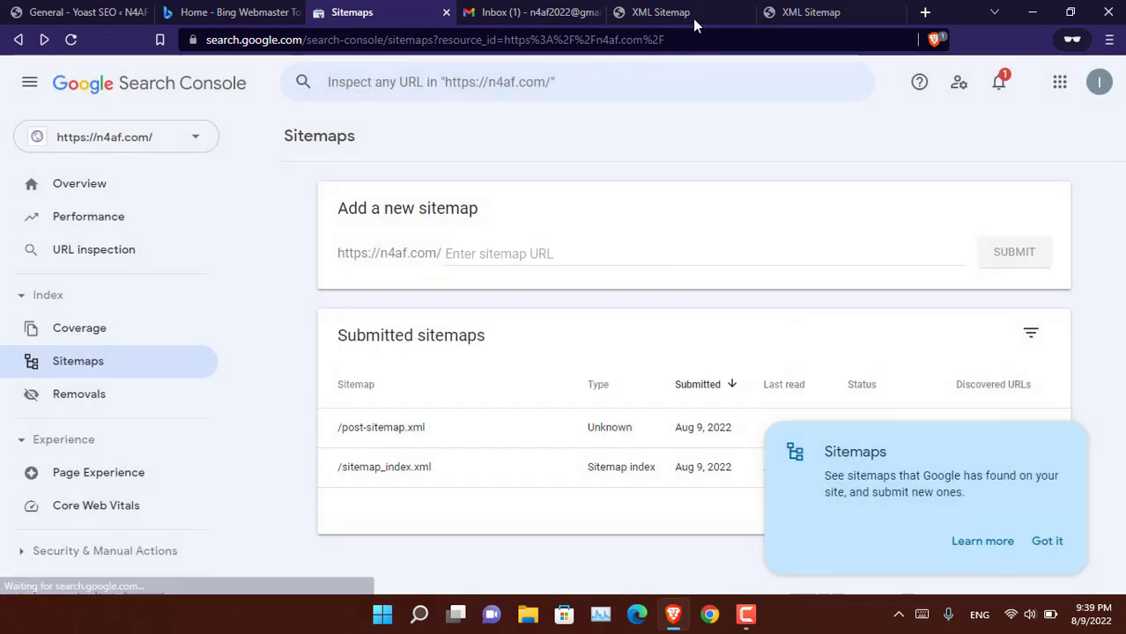
Open the page sitemap from the n4af.com sitemap index, copy its address and close the sitemap tabs
click(692, 18)
click(249, 222)
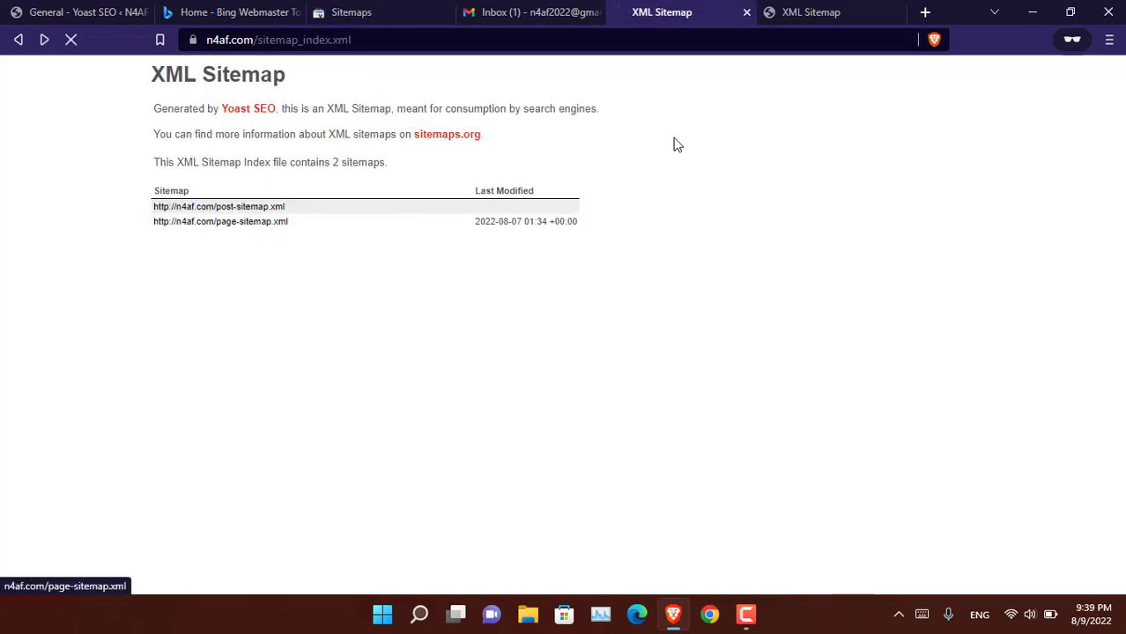
click(896, 12)
click(818, 44)
key(ctrl+c)
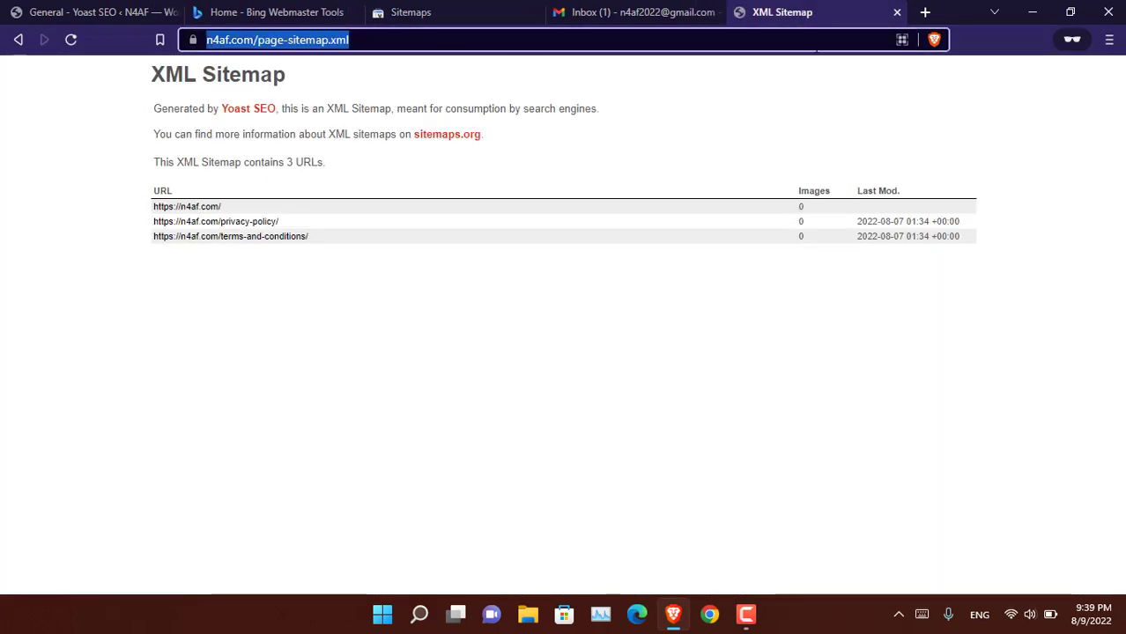
click(896, 12)
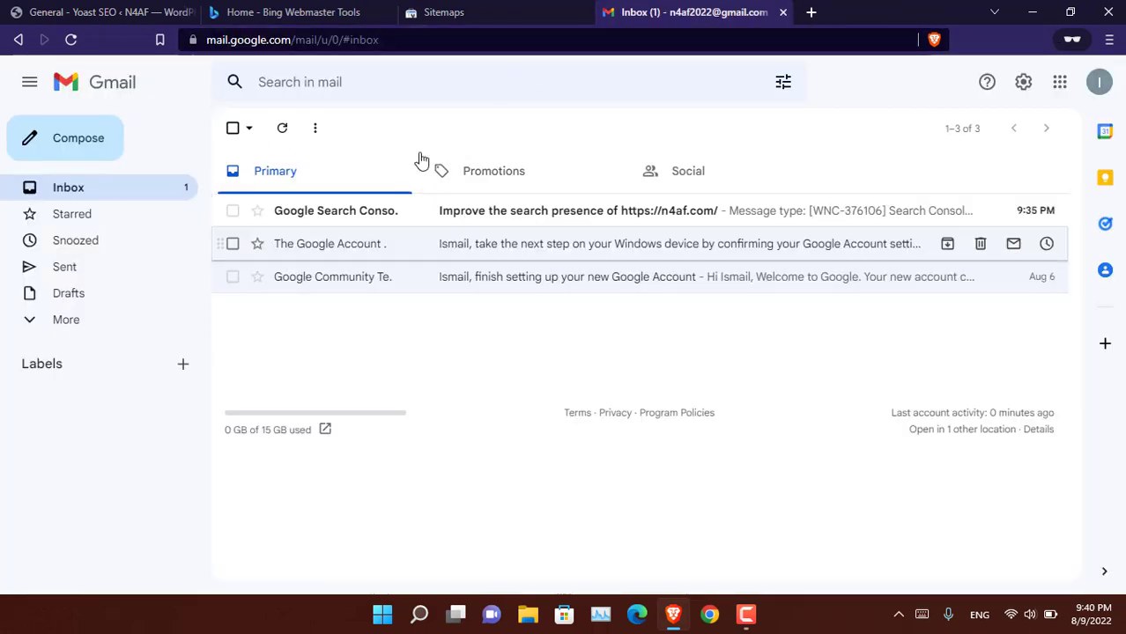
Submit the copied page-sitemap.xml address as a new sitemap in Google Search Console and dismiss the Sitemaps tip
click(359, 8)
click(460, 9)
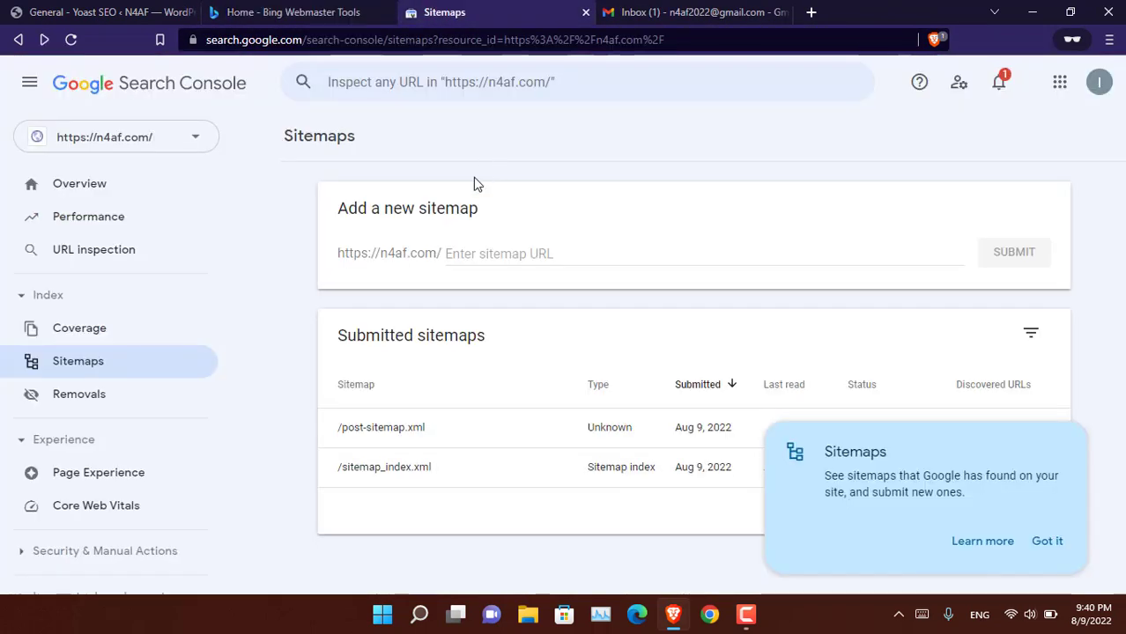
click(494, 253)
key(ctrl+v)
click(1004, 253)
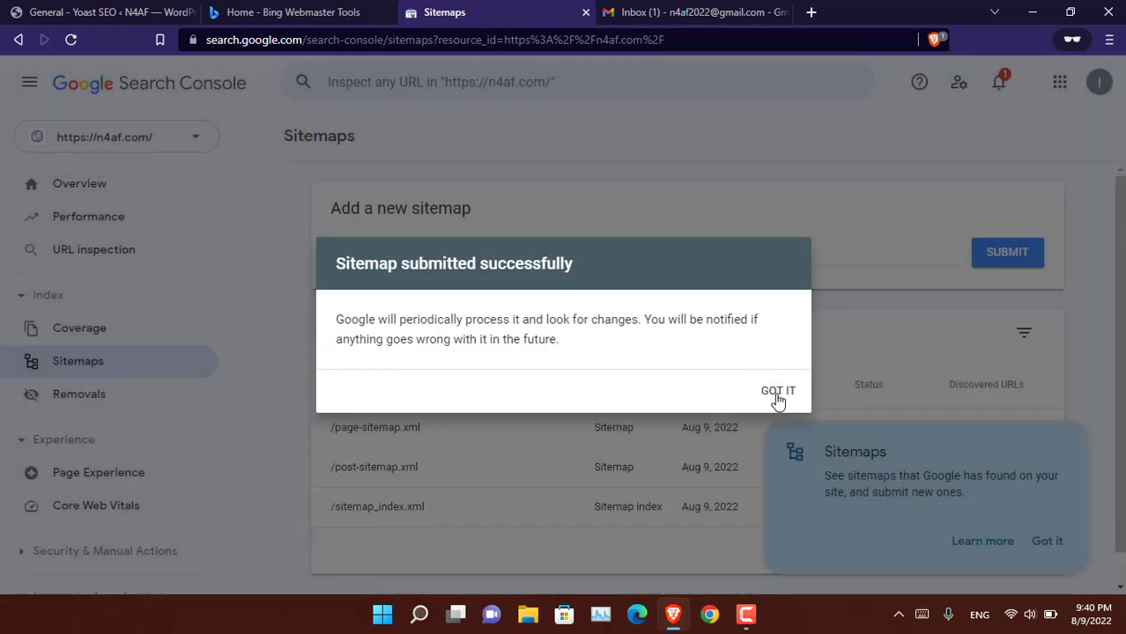
click(778, 395)
click(1048, 541)
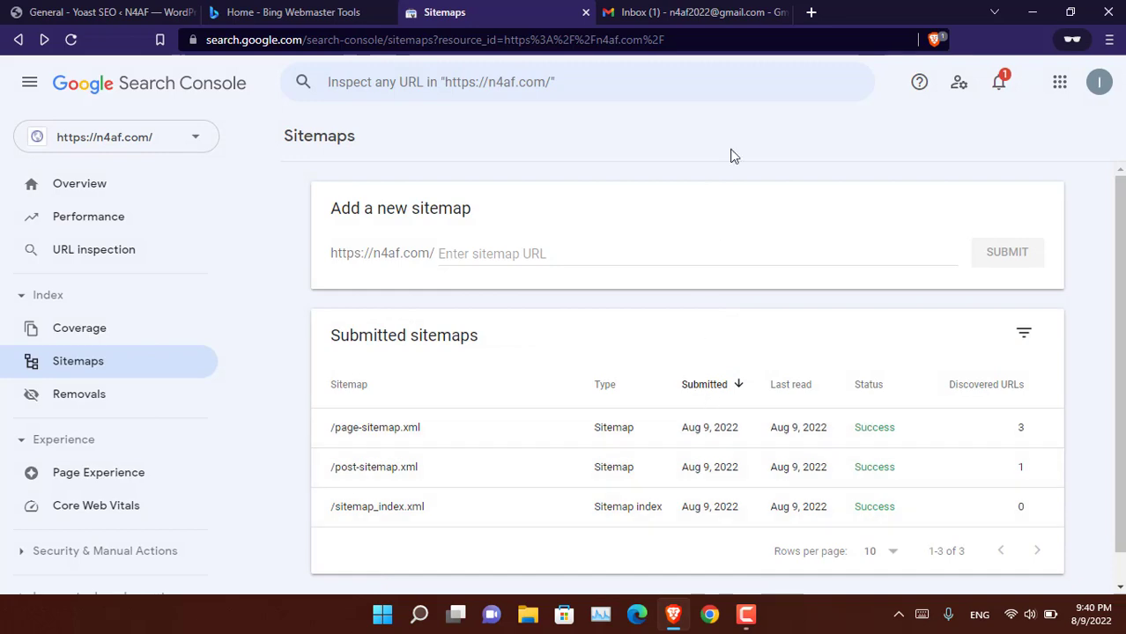
Open the n4af.com front page in a new browser tab
key(ctrl+shift+n)
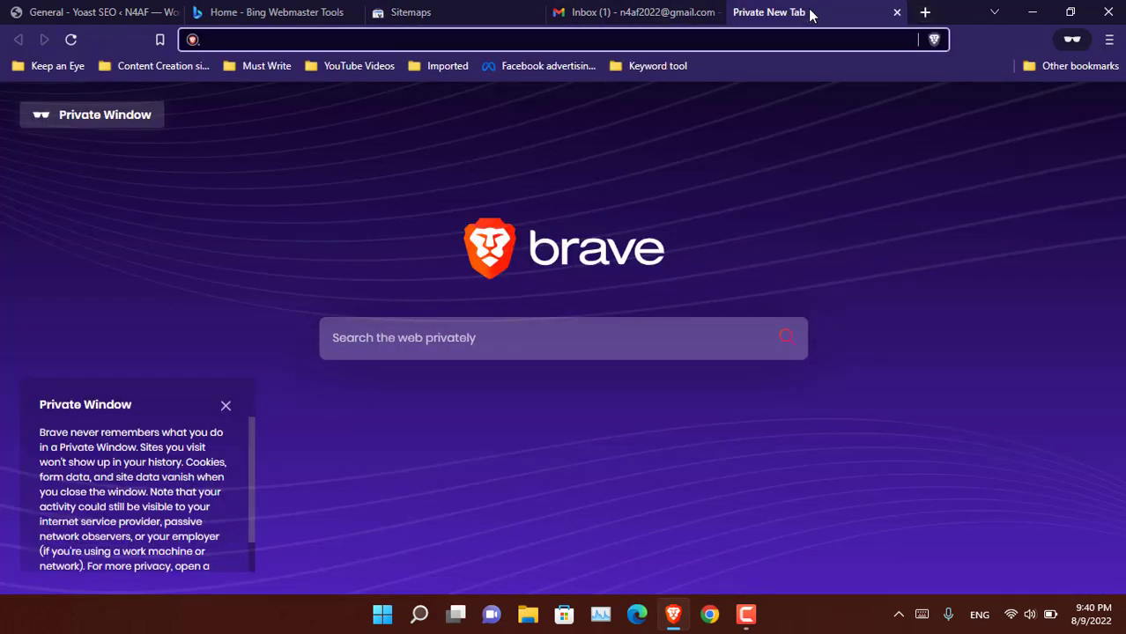
text(na)
key(BackSpace)
key(BackSpace)
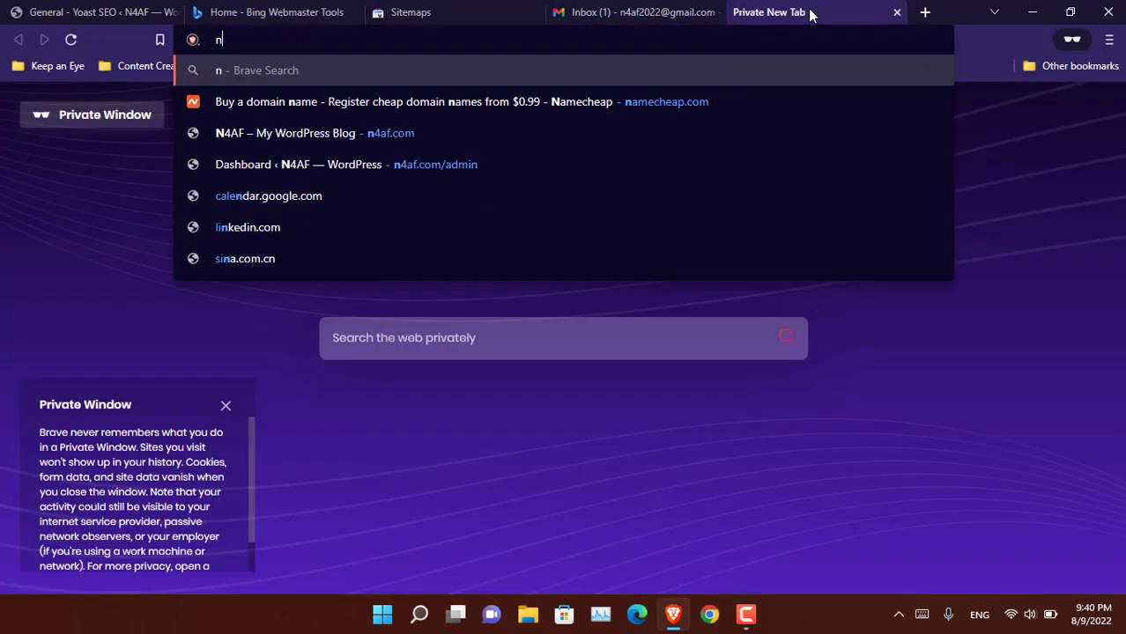
text(4af.com)
key(Return)
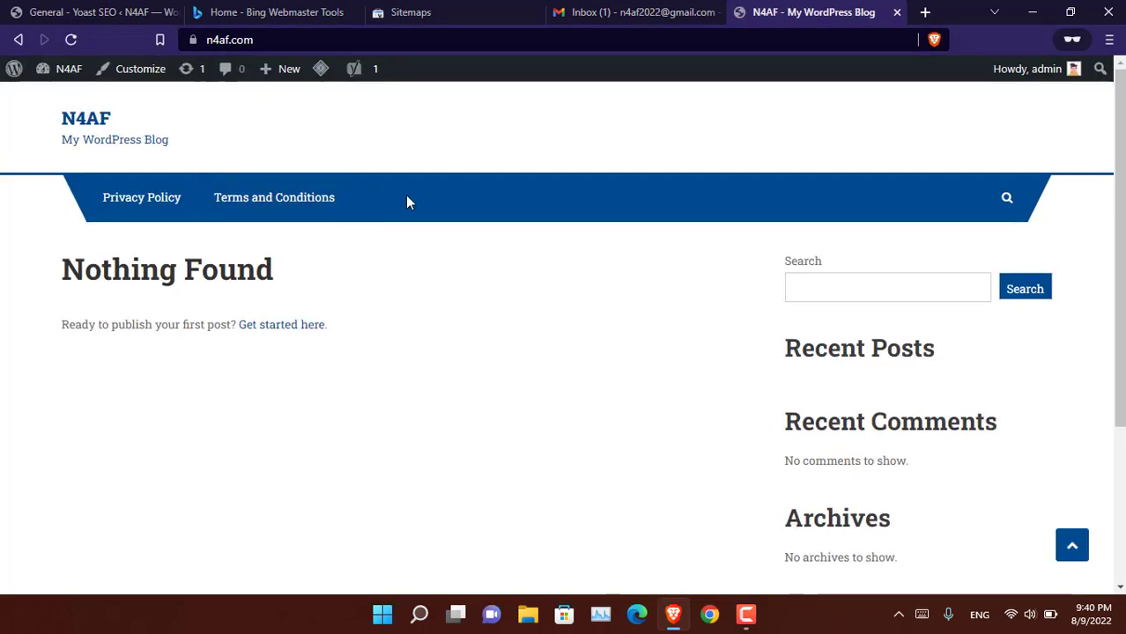
Open techgofast.com/sitemap.xml to view another site's XML sitemap index as an example
click(661, 32)
text(in)
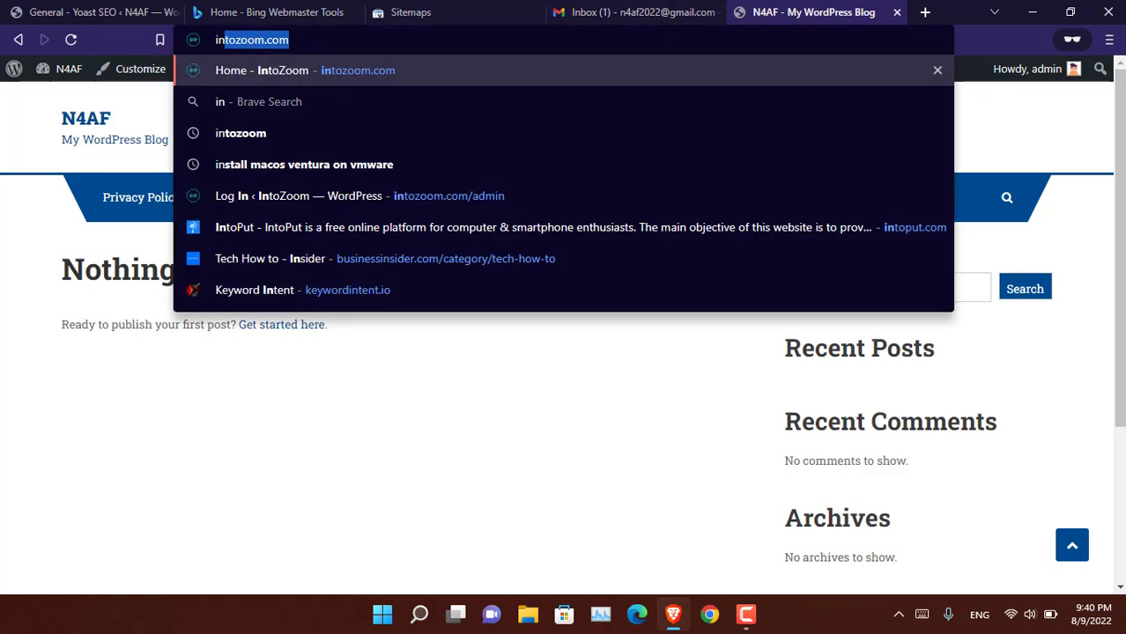
text(tozoom.com)
key(ctrl+a)
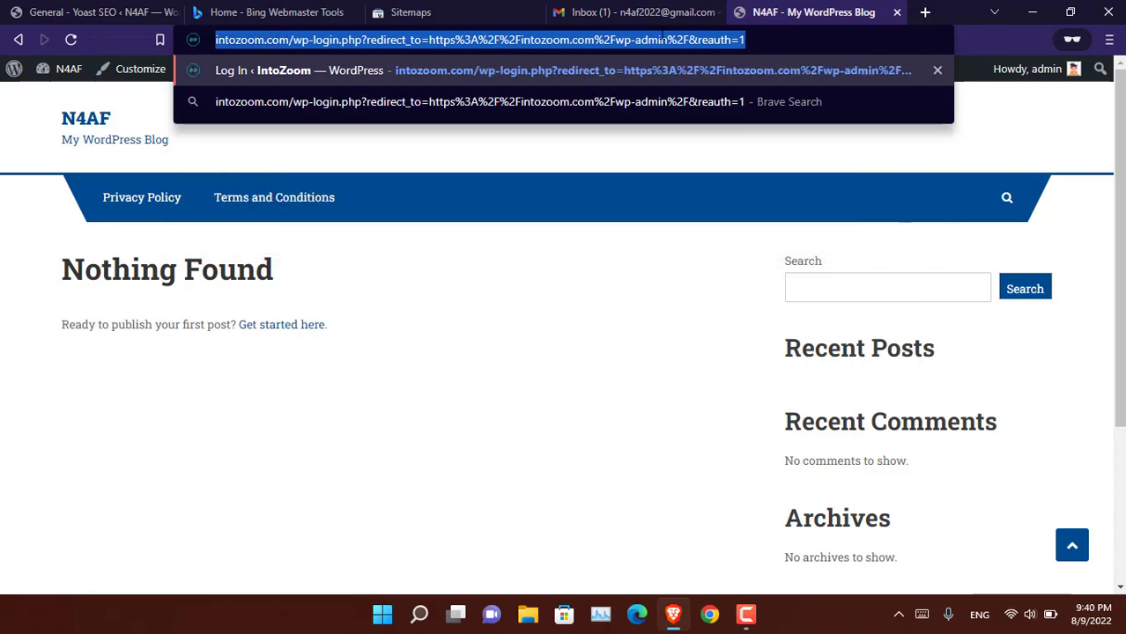
text(techgofast.com)
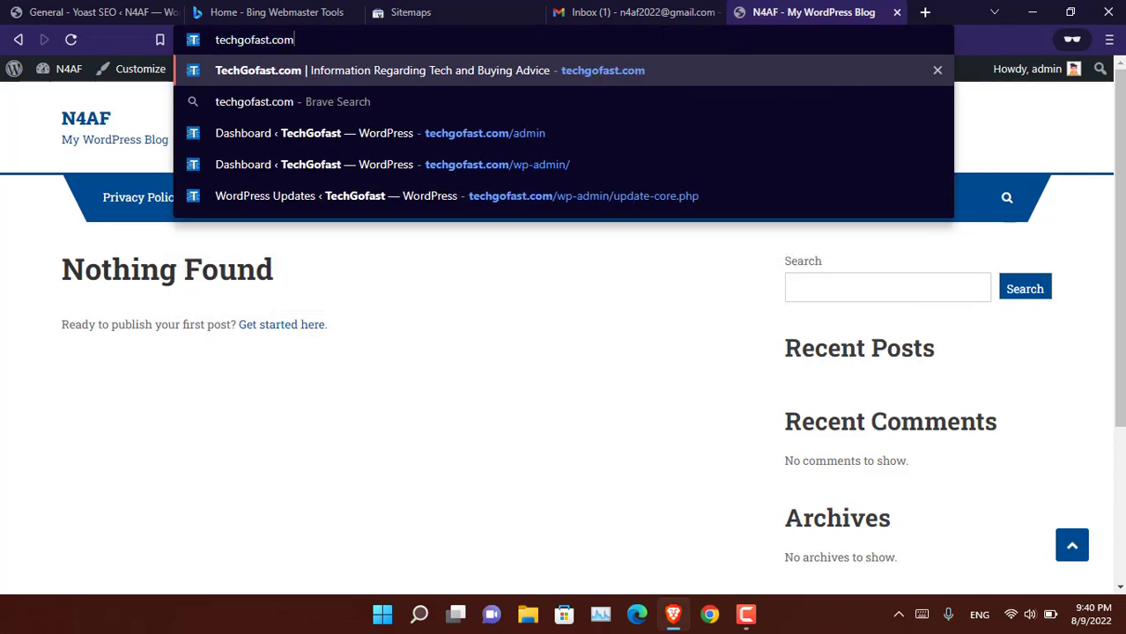
text(/st)
key(BackSpace)
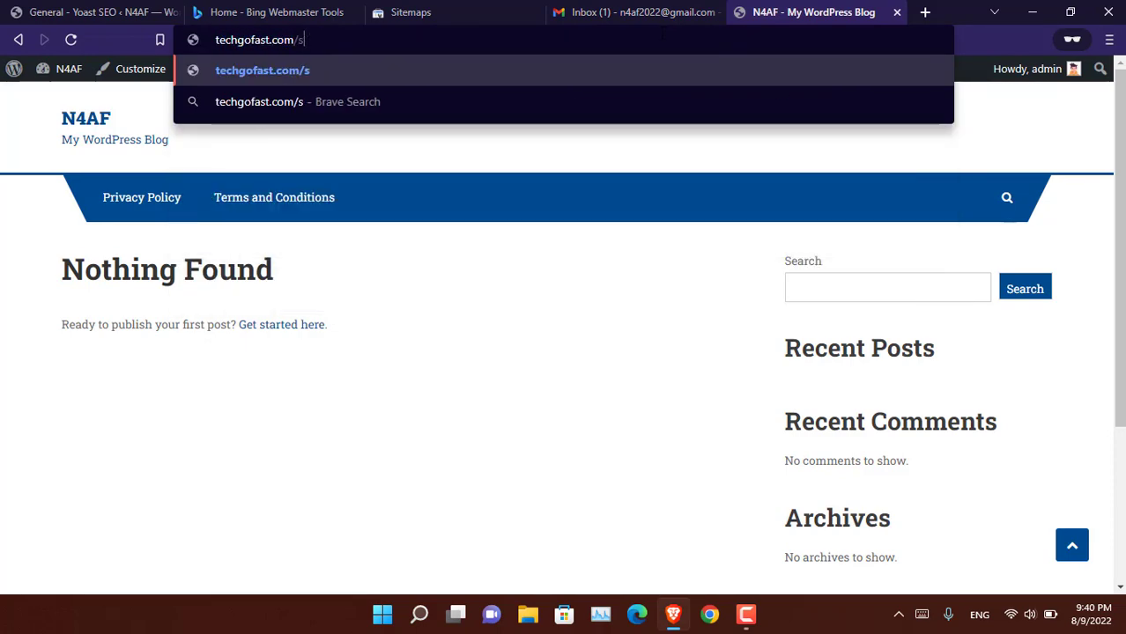
text(itemap.xml)
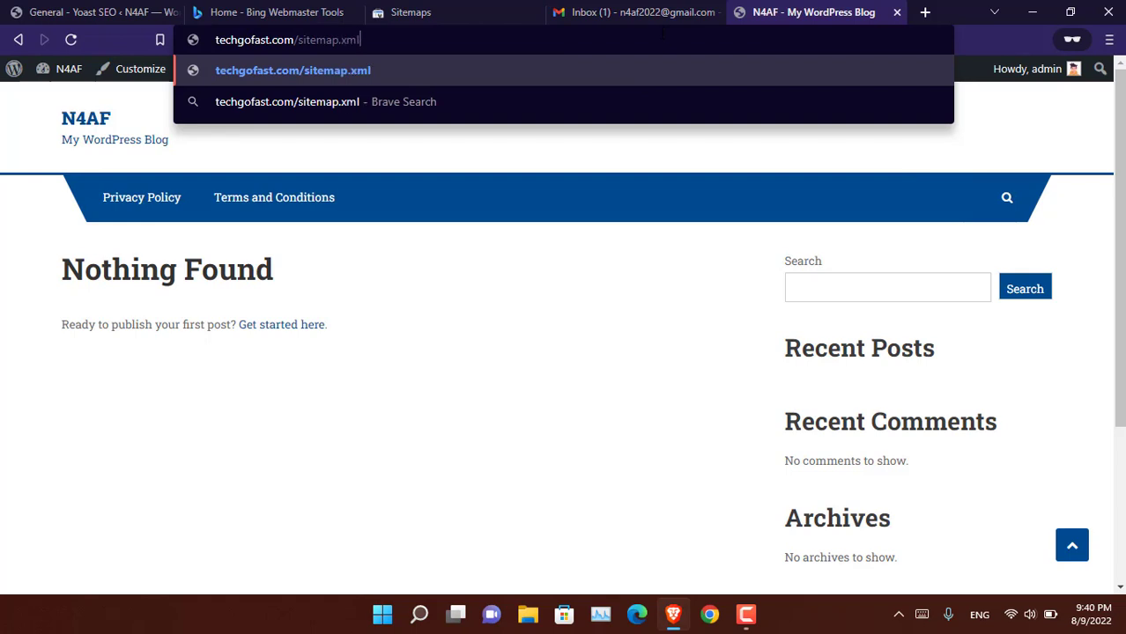
key(Return)
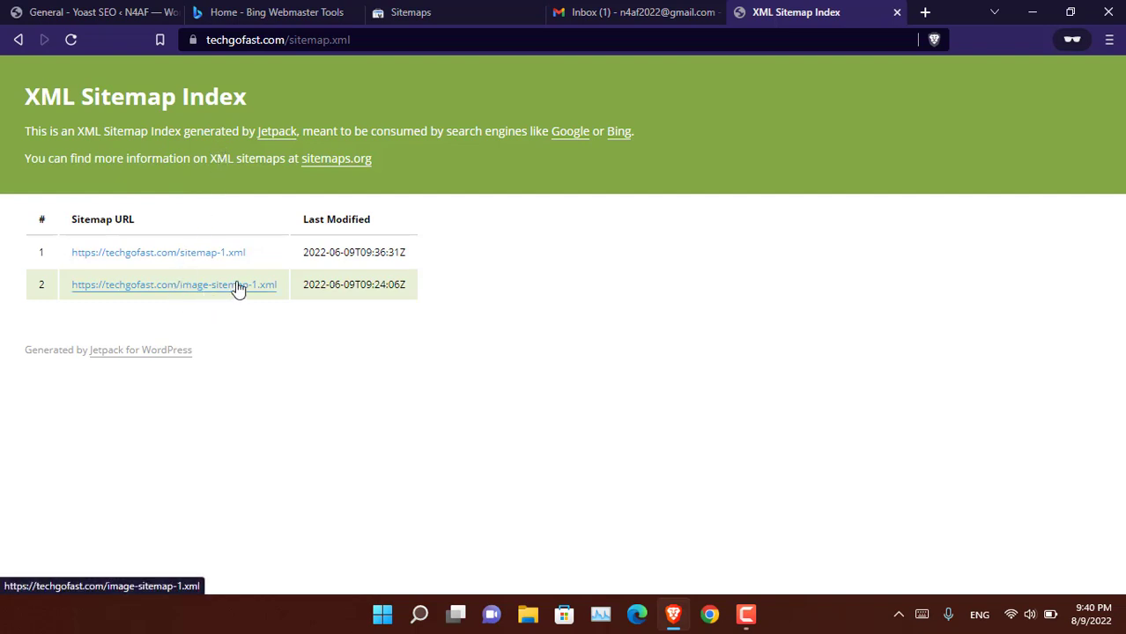
Open intozoom.com/sitemap.xml in a new browser tab to view a further site's XML sitemap index as an example
click(924, 15)
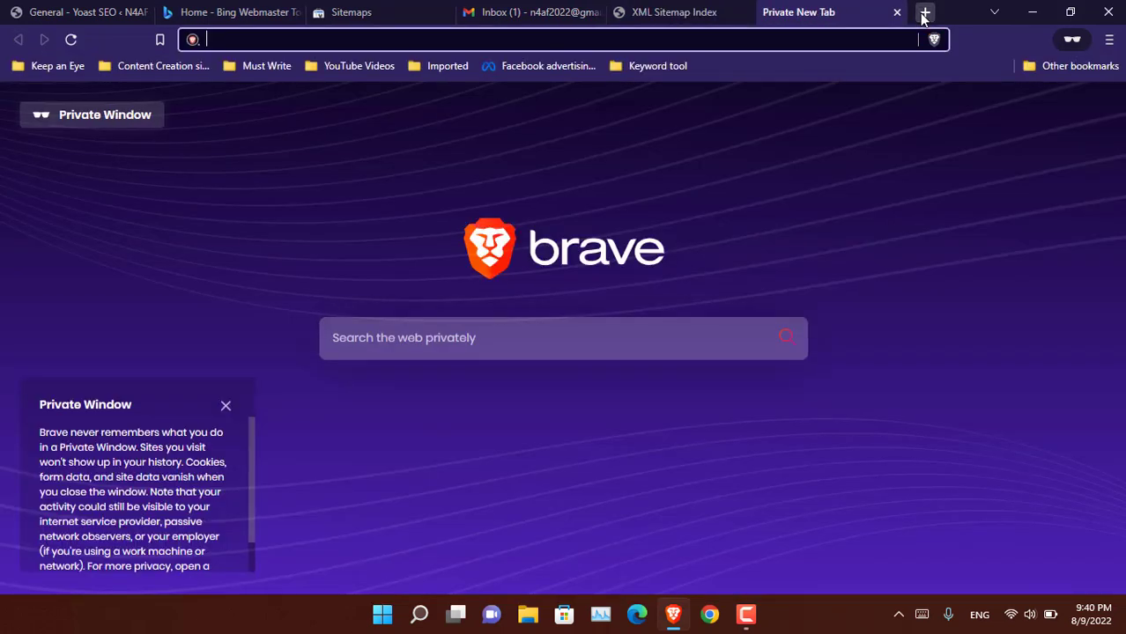
text(intozoom.com/a)
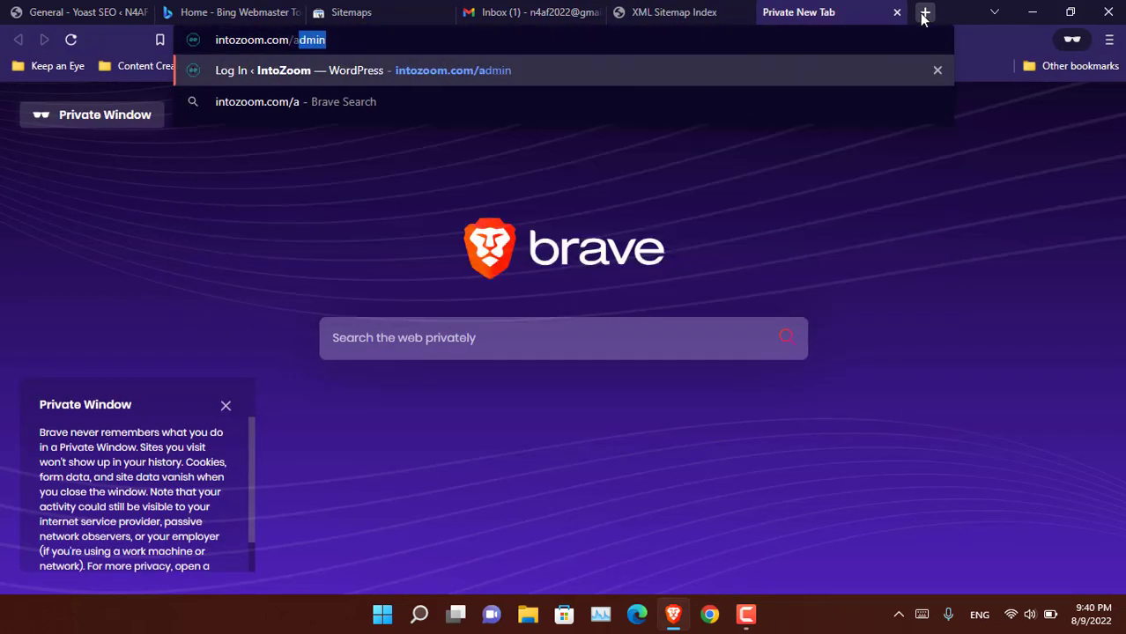
key(BackSpace)
key(BackSpace)
text(sitem)
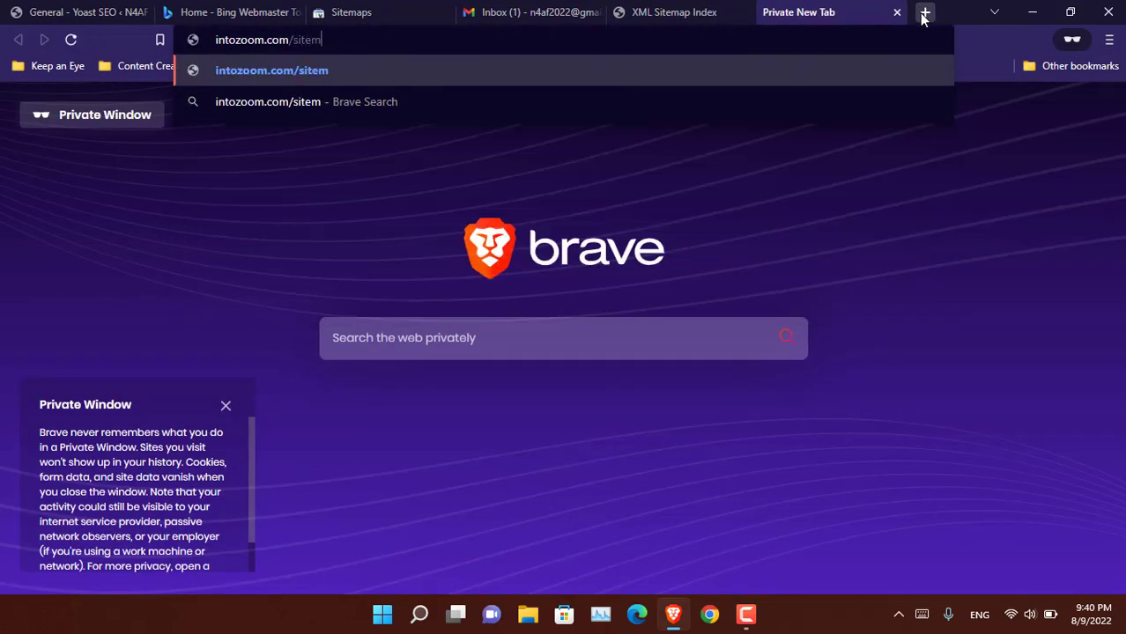
text(ap.xml)
key(Return)
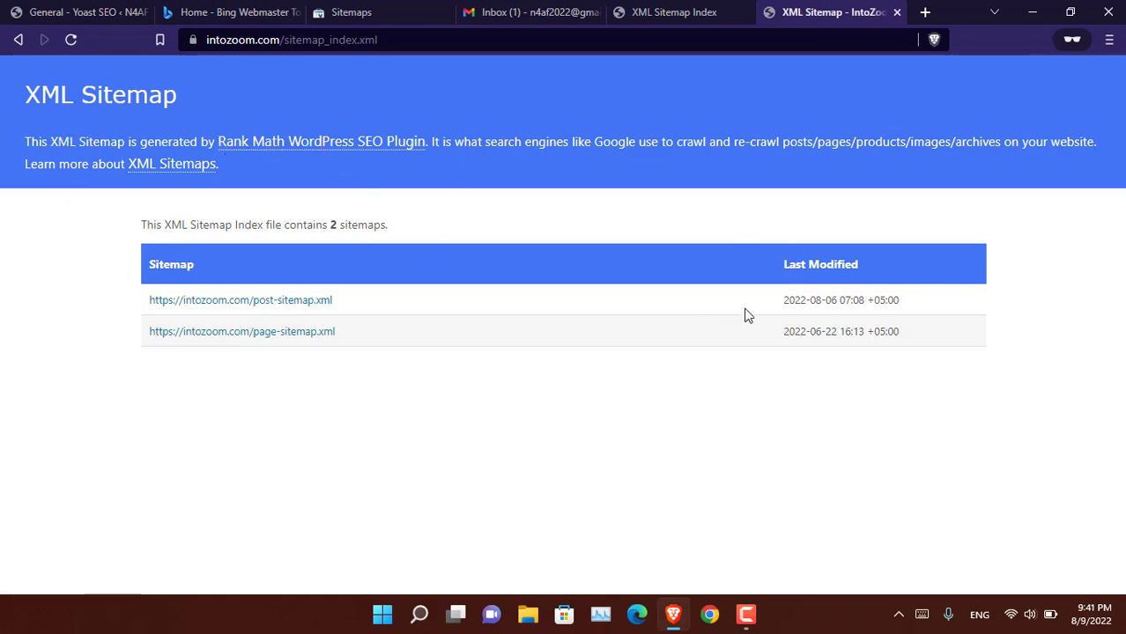
Look through the post sitemap of intozoom.com and close both example sitemap tabs
click(323, 302)
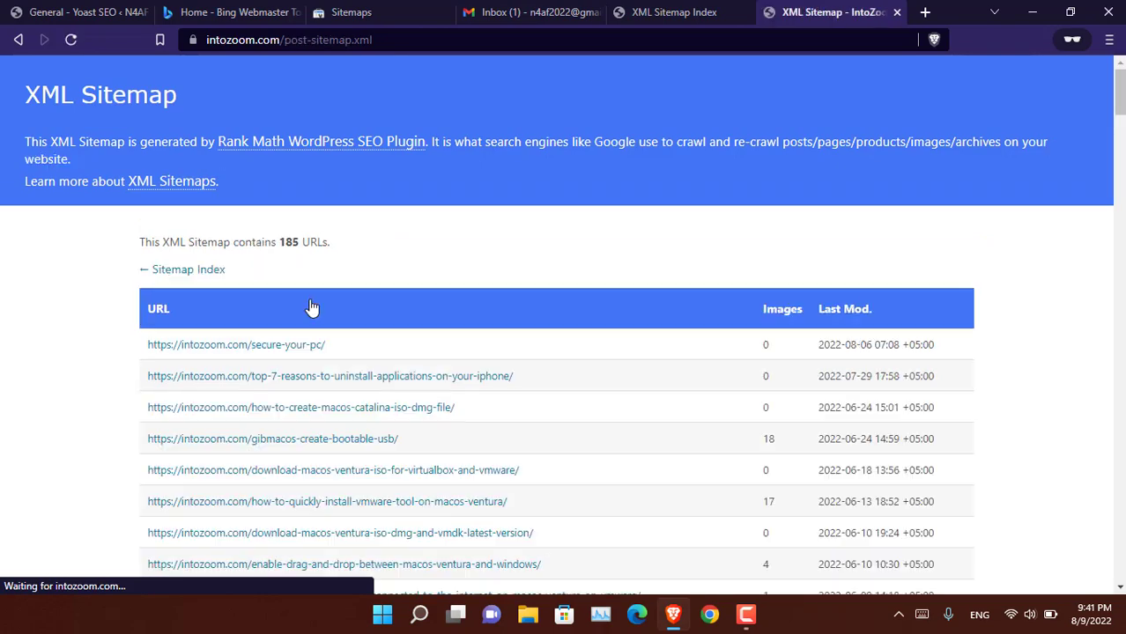
scroll(500, 392, down, 5)
scroll(518, 392, up, 5)
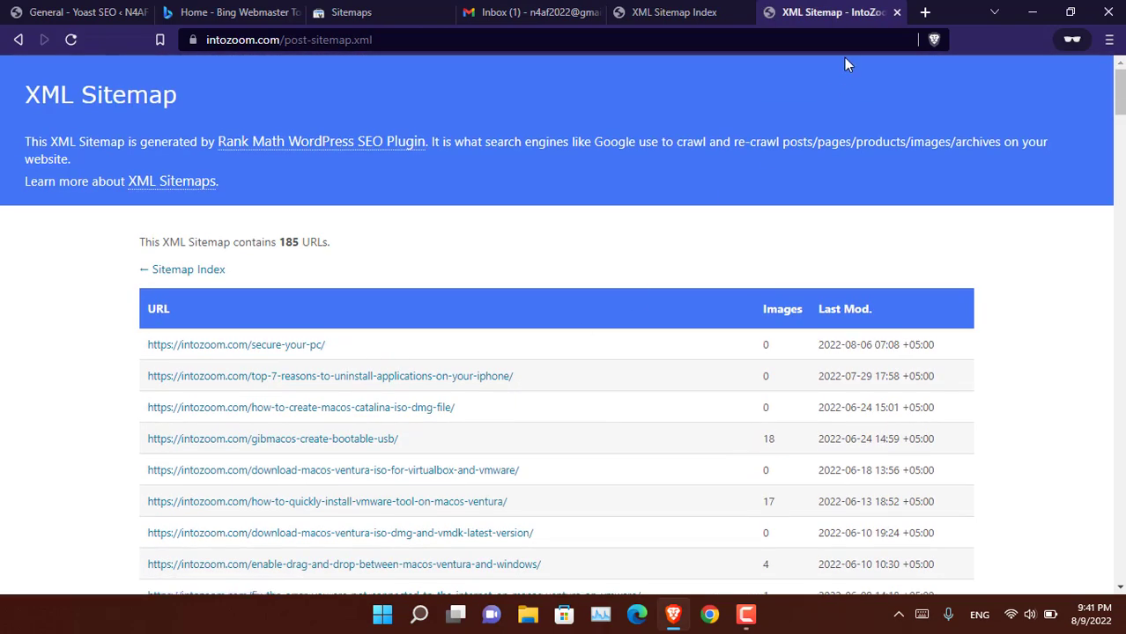
click(897, 13)
click(897, 12)
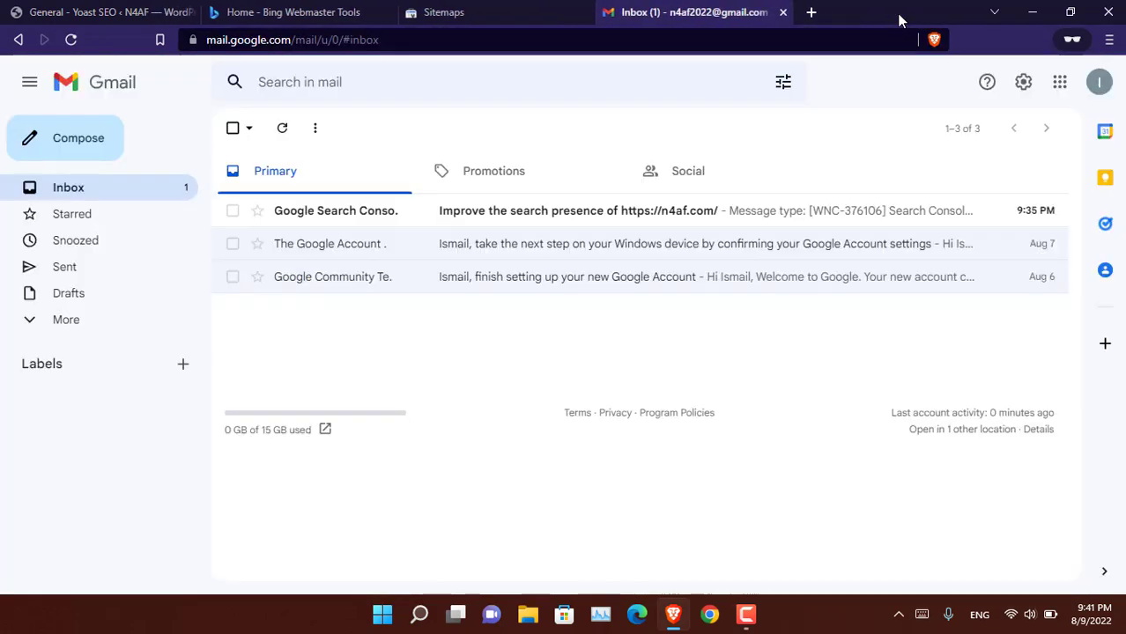
Read the Google Search Console email about improving the search presence of n4af.com and return to the inbox
click(621, 216)
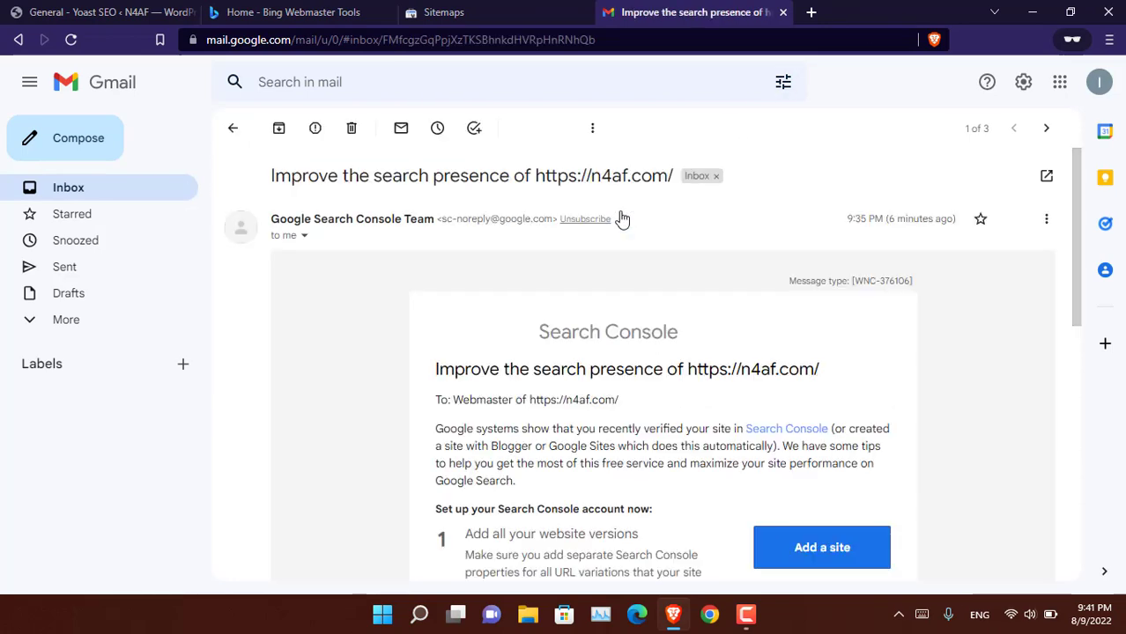
scroll(564, 238, down, 5)
scroll(545, 244, up, 5)
click(234, 131)
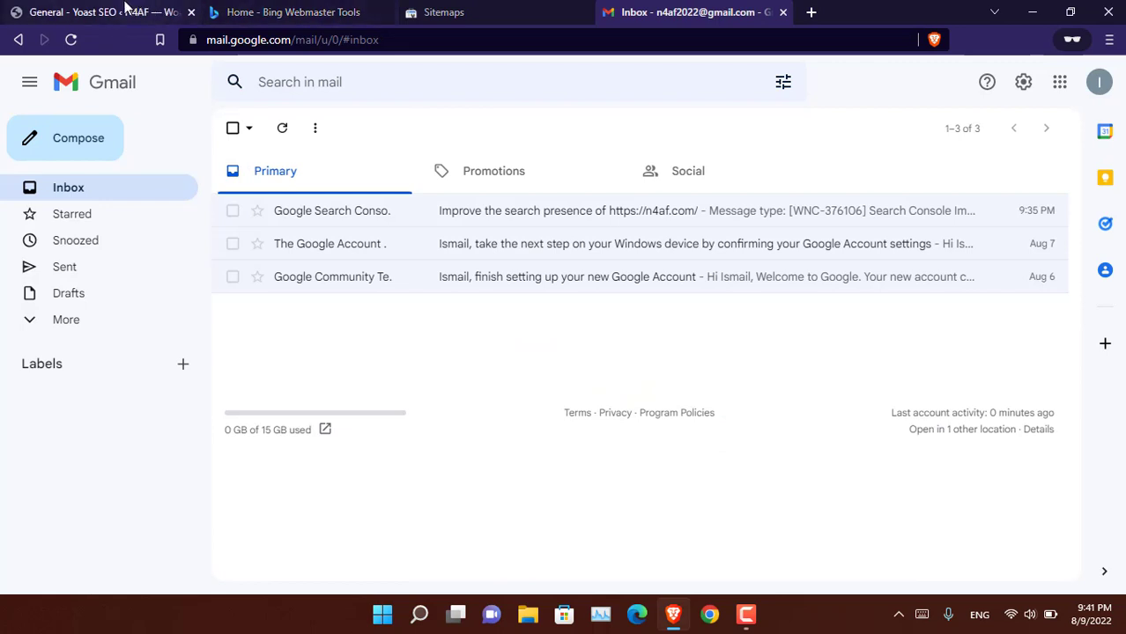
Open Yandex Webmaster Tools from the Yoast SEO verification settings and create a Yandex account with the existing Google account
click(126, 10)
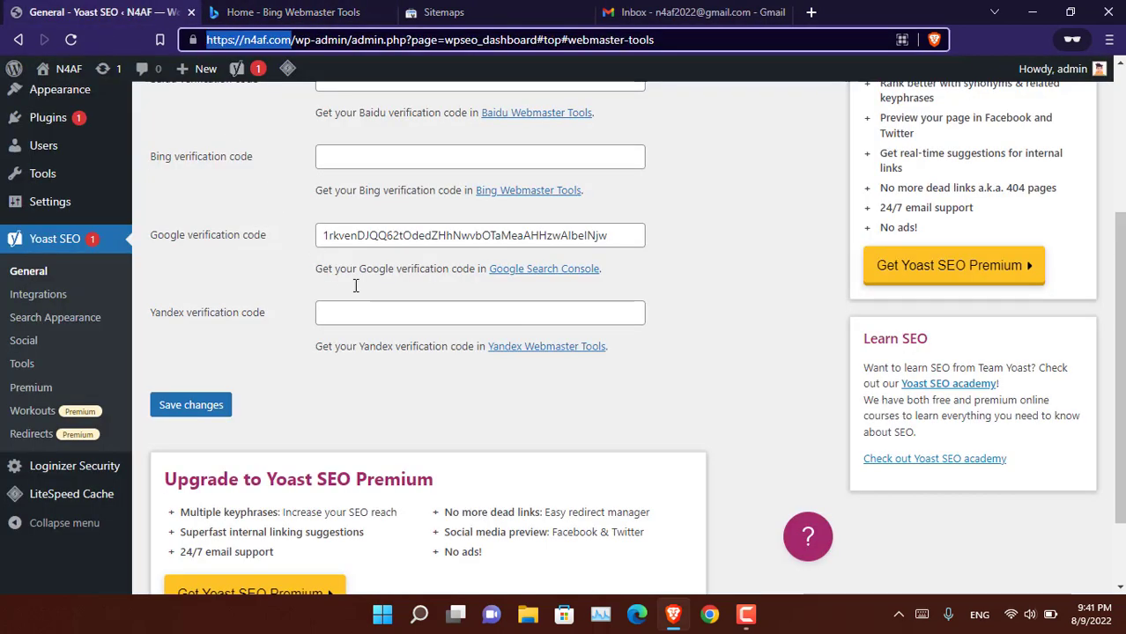
click(560, 348)
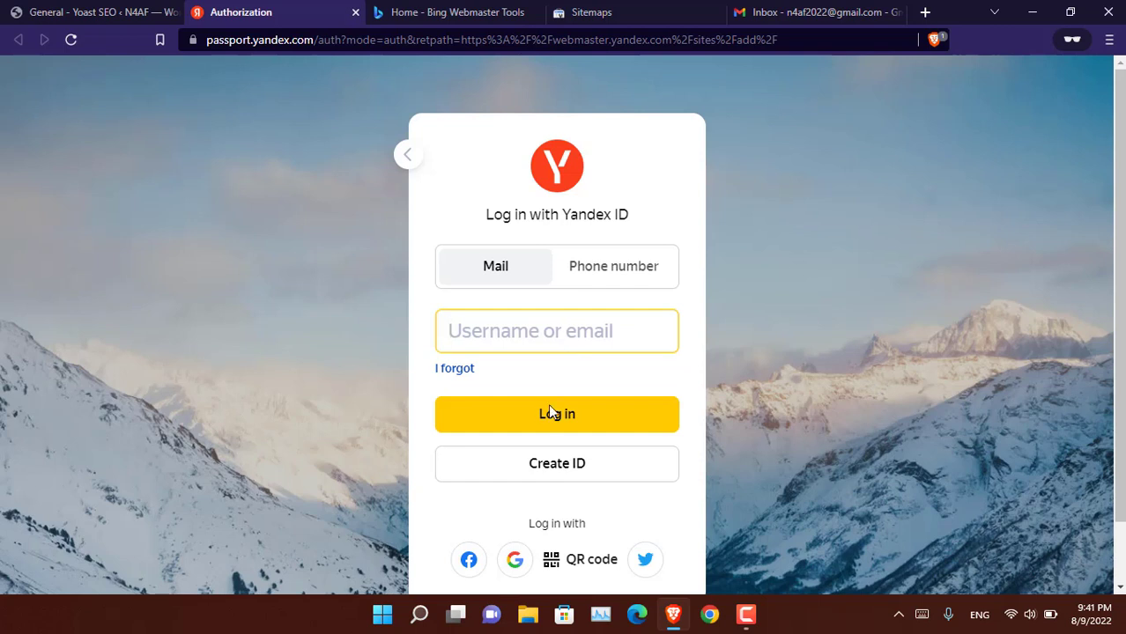
click(515, 561)
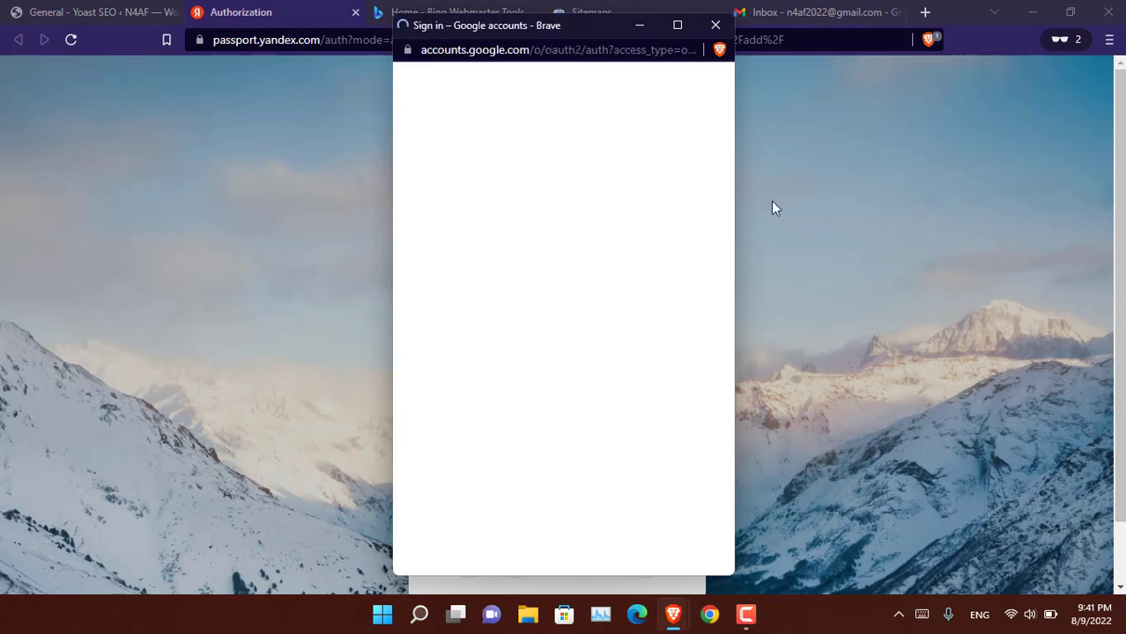
click(578, 254)
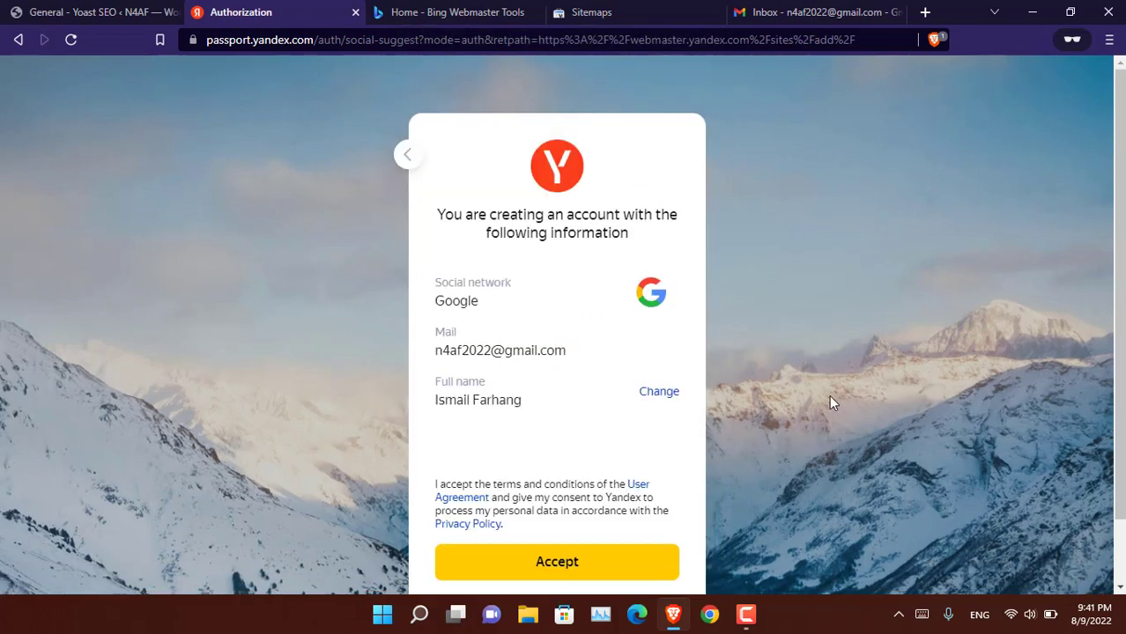
click(568, 563)
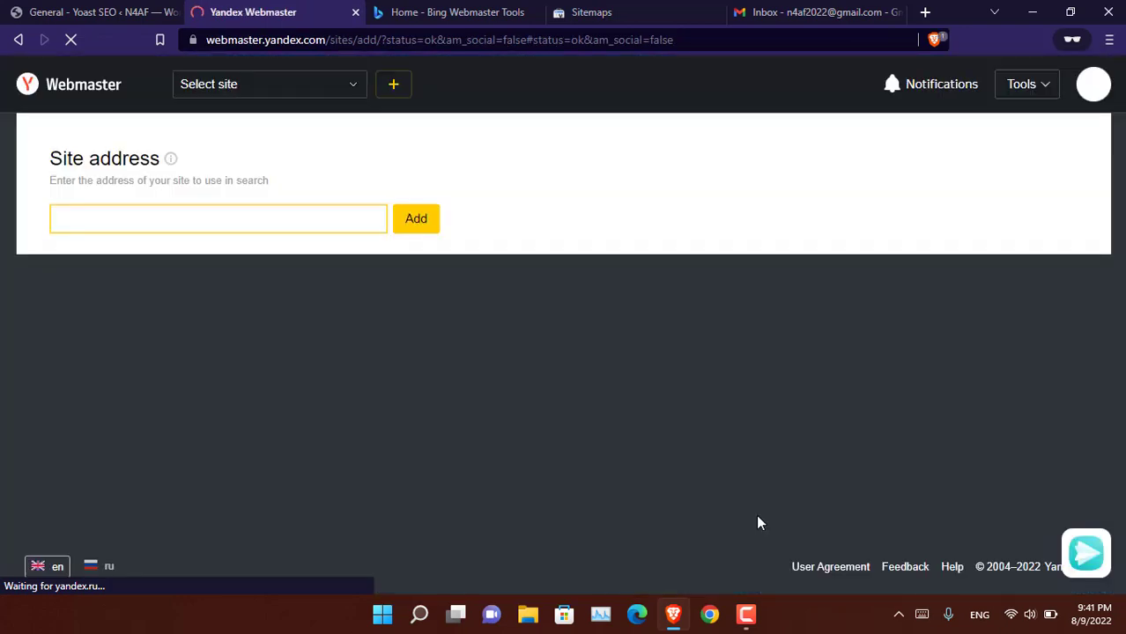
click(93, 12)
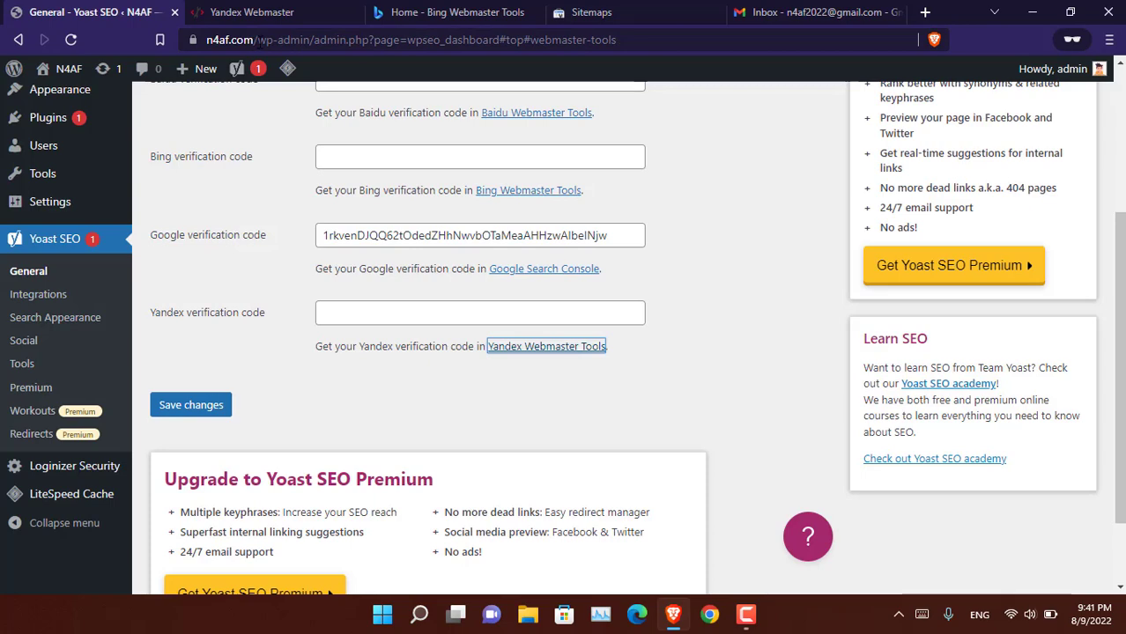
click(259, 39)
key(ctrl+c)
click(273, 7)
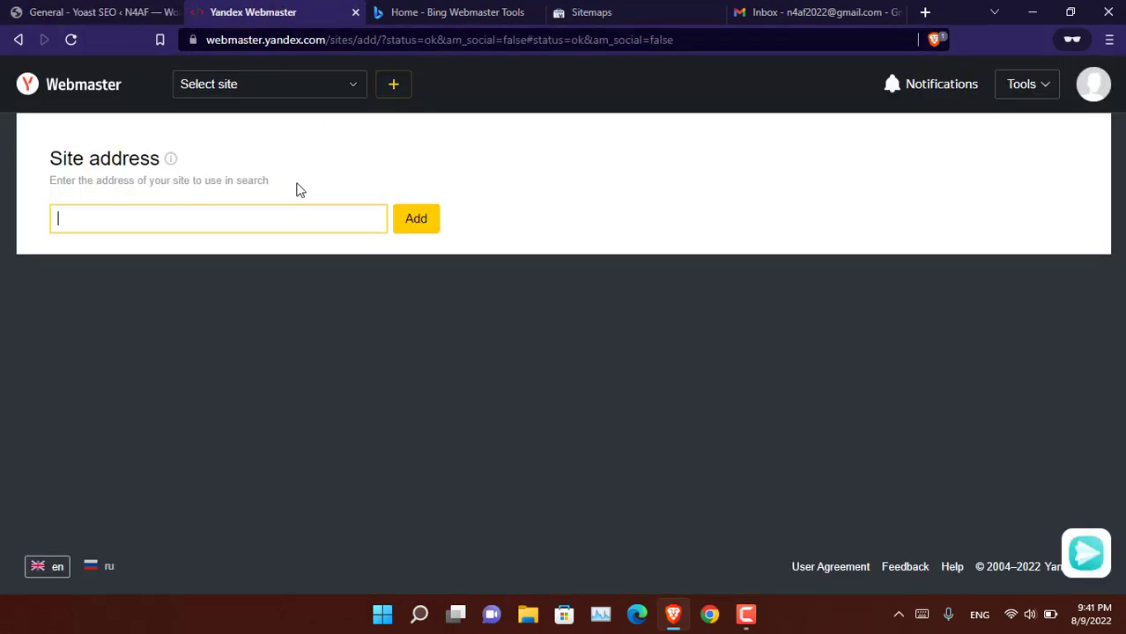
key(ctrl+v)
click(429, 227)
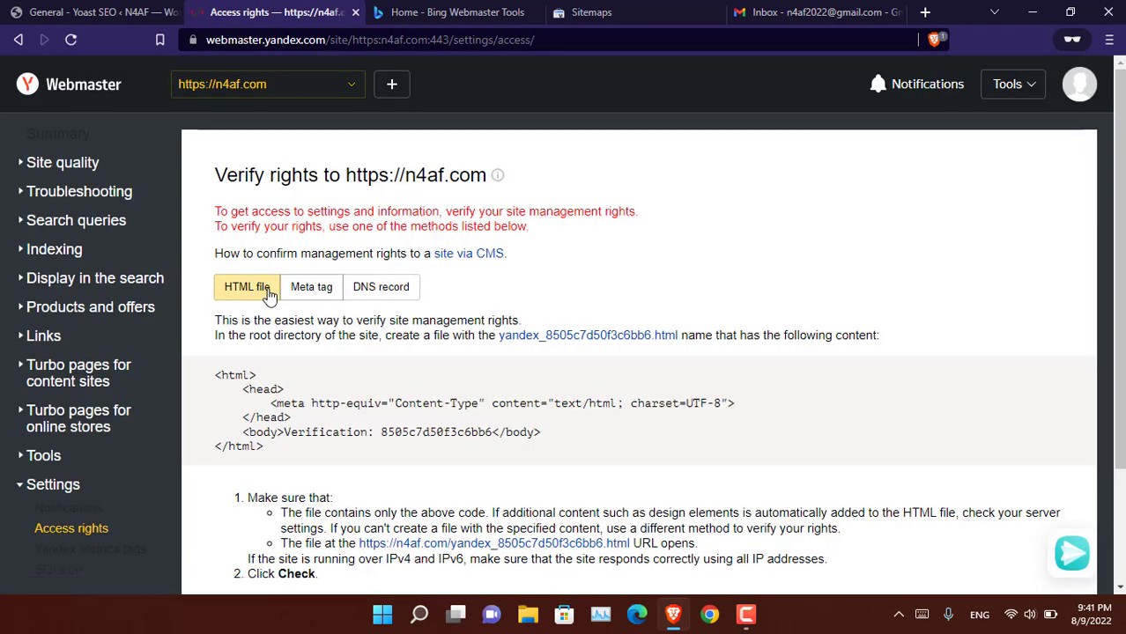
Choose the meta tag method for verifying rights to n4af.com and copy the Yandex verification meta tag
click(302, 289)
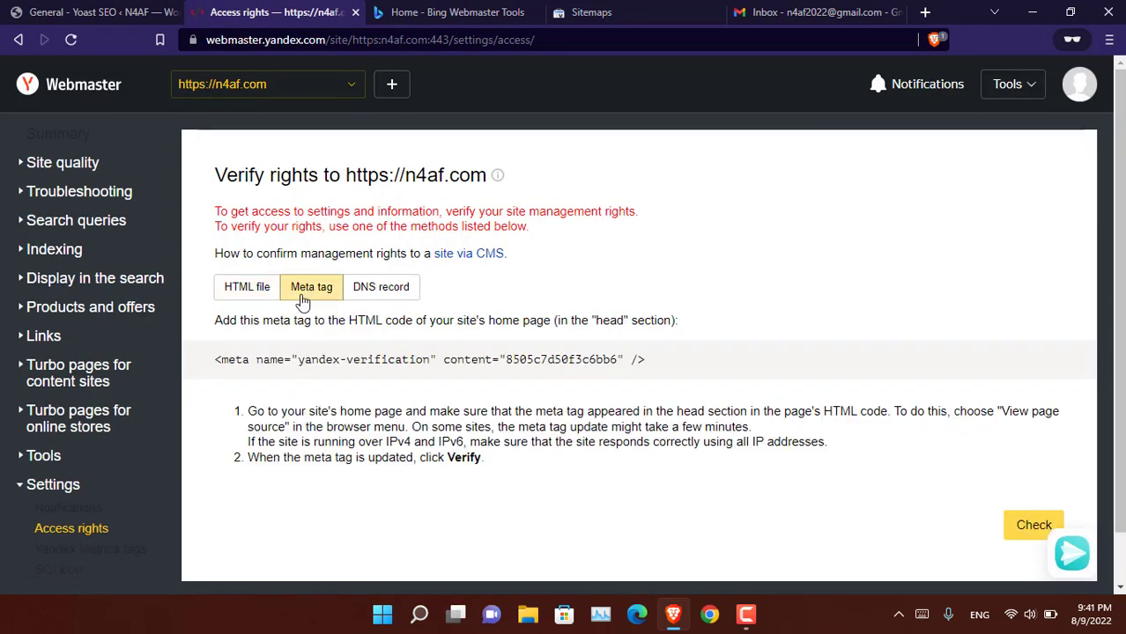
triple_click(633, 359)
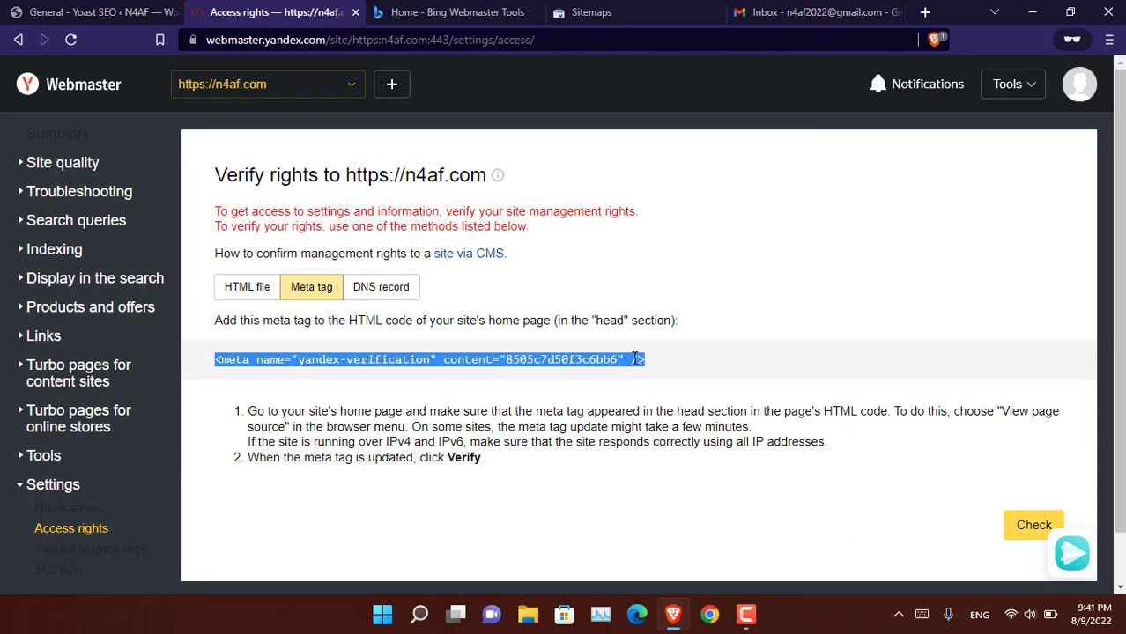
right_click(643, 358)
click(674, 372)
Paste the copied meta tag as the Yandex verification code in Yoast SEO and save the changes
click(104, 12)
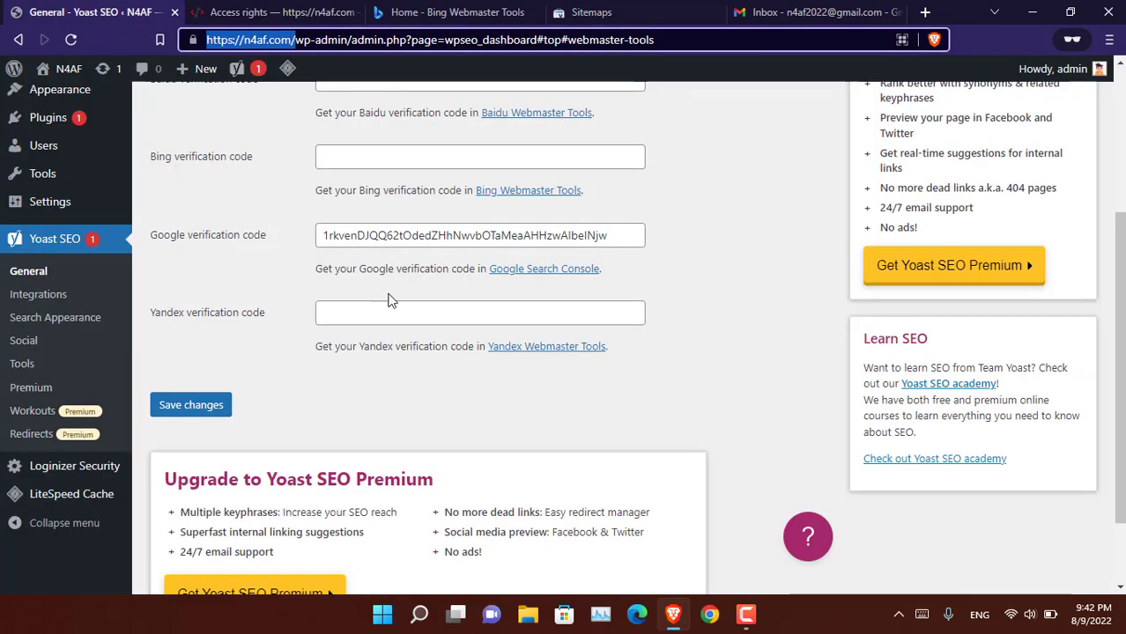
right_click(399, 319)
click(445, 160)
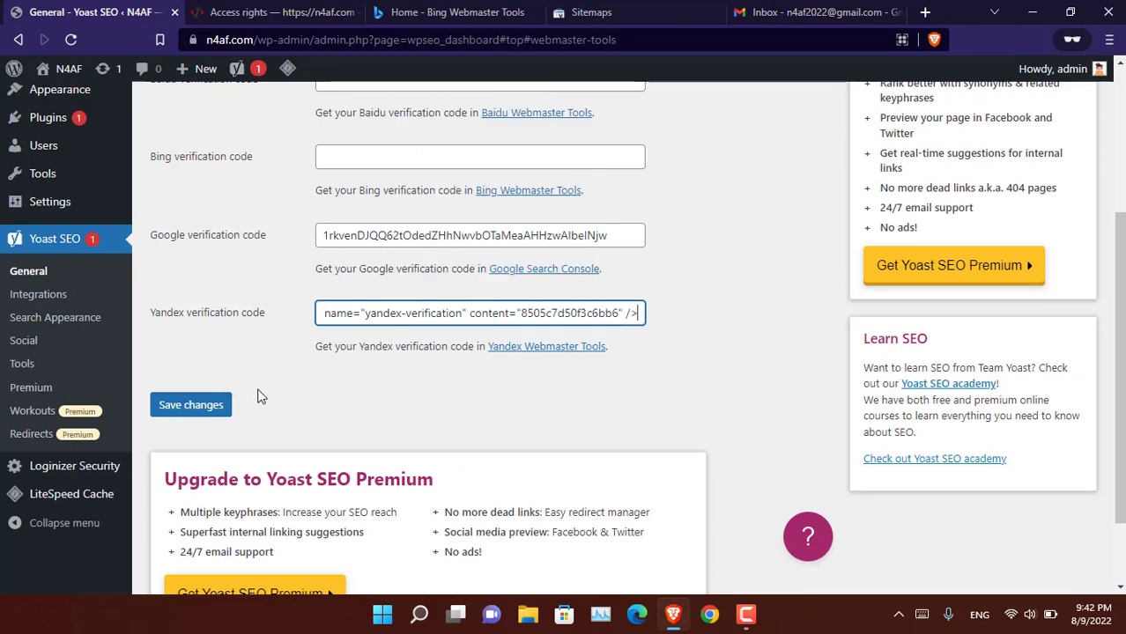
click(212, 410)
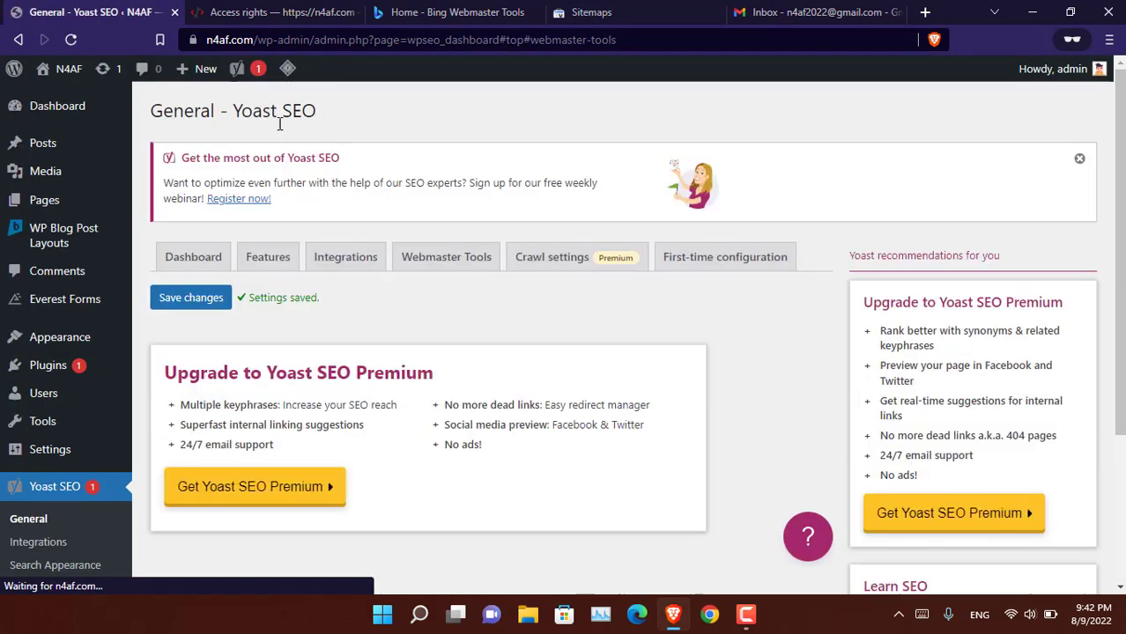
Try to verify the rights to n4af.com in Yandex Webmaster with the meta tag method and review the check results
click(278, 12)
click(1032, 525)
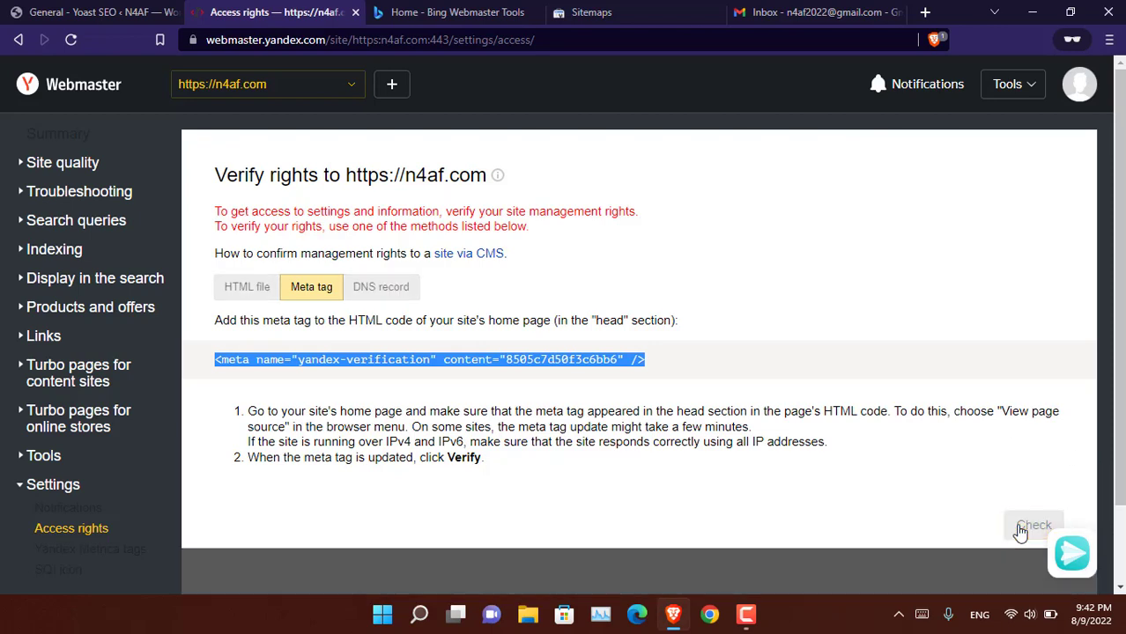
scroll(554, 463, down, 1)
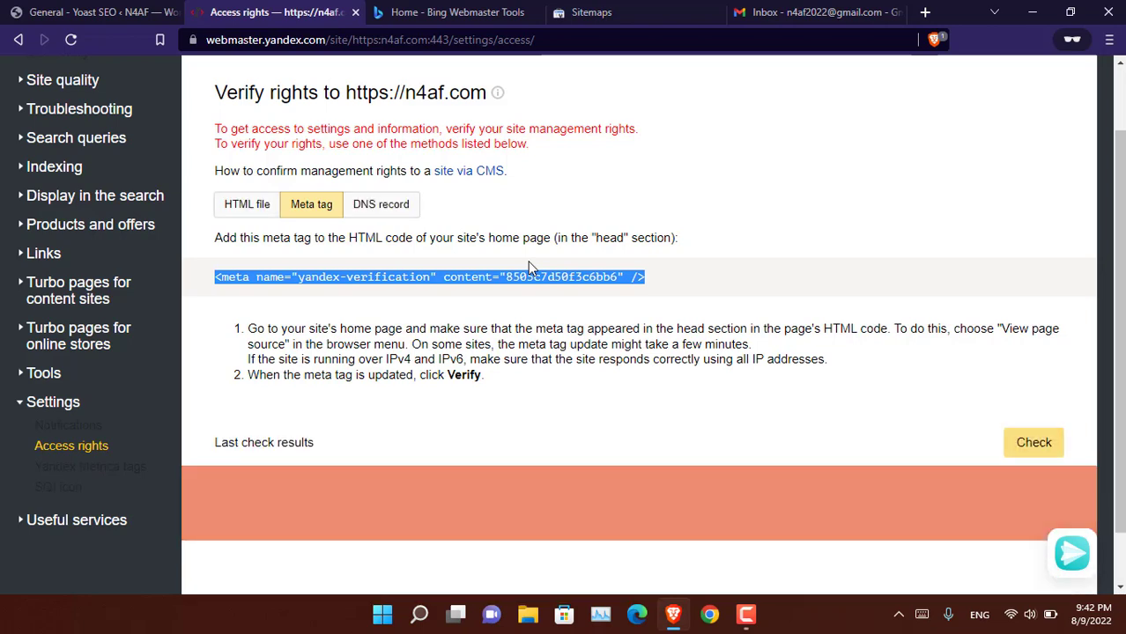
scroll(393, 441, down, 1)
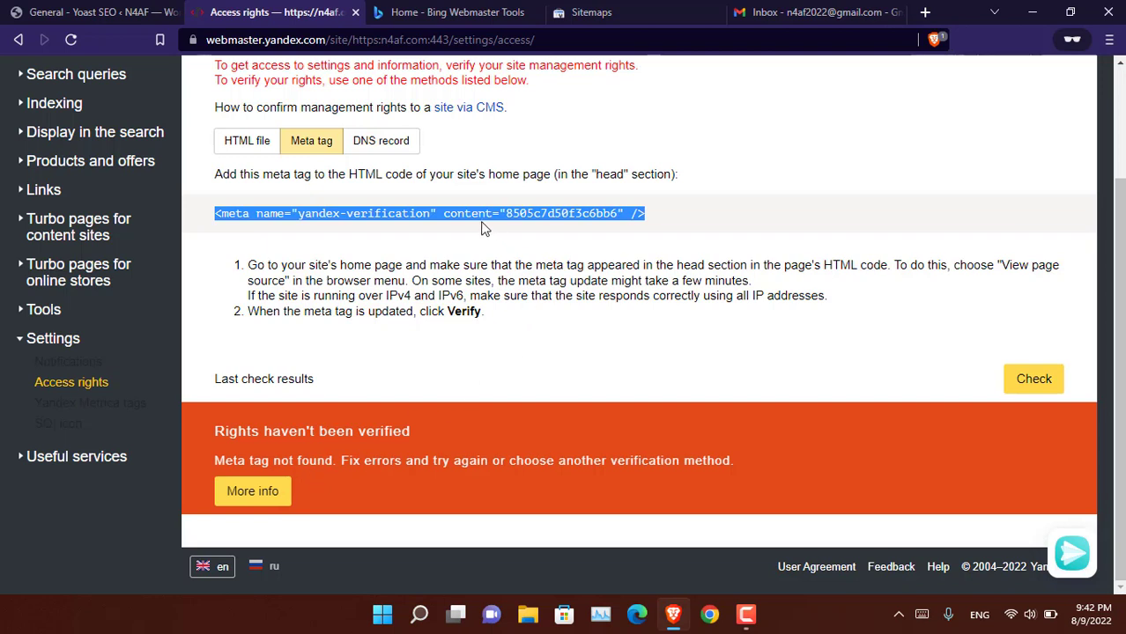
Switch to the HTML file verification method and examine the meta and body lines of the required file
click(256, 144)
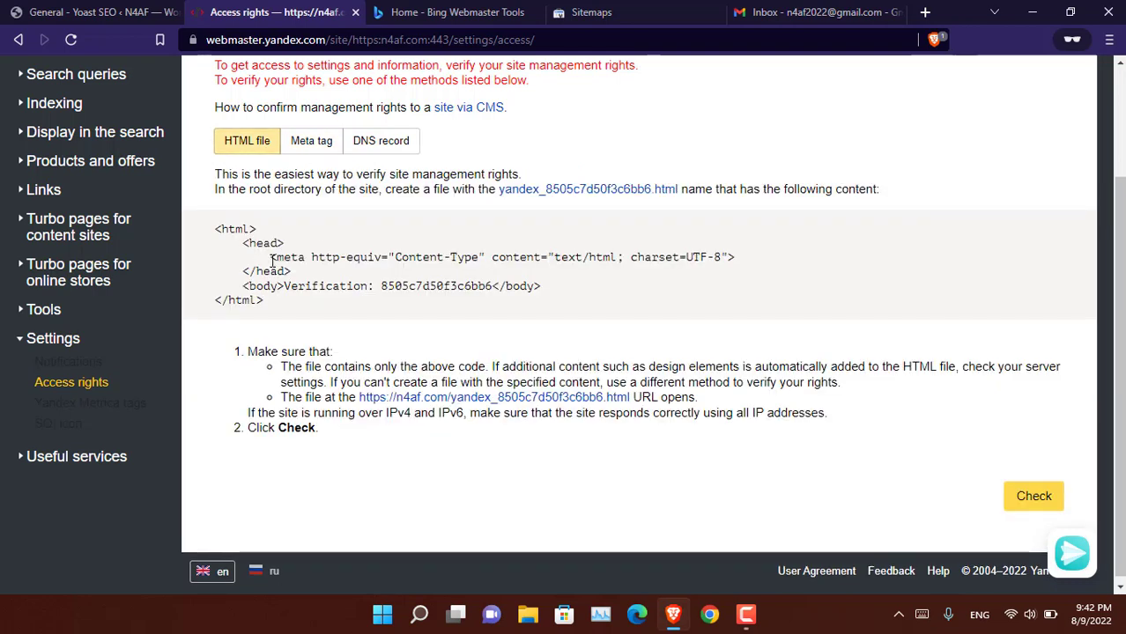
drag(271, 258, 746, 262)
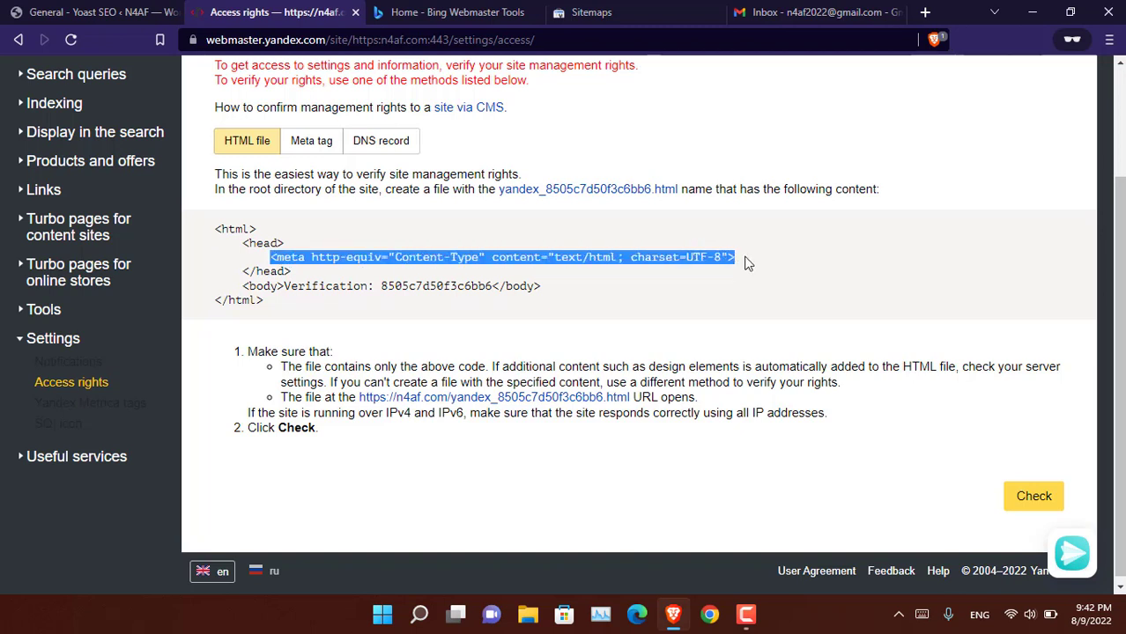
triple_click(403, 285)
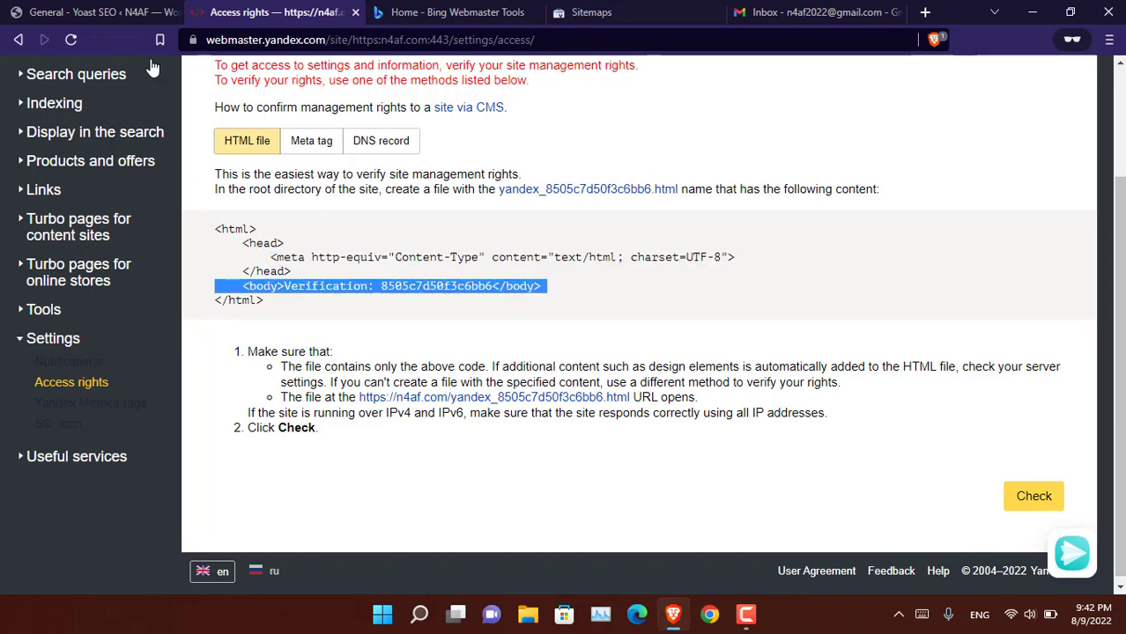
click(96, 17)
click(273, 13)
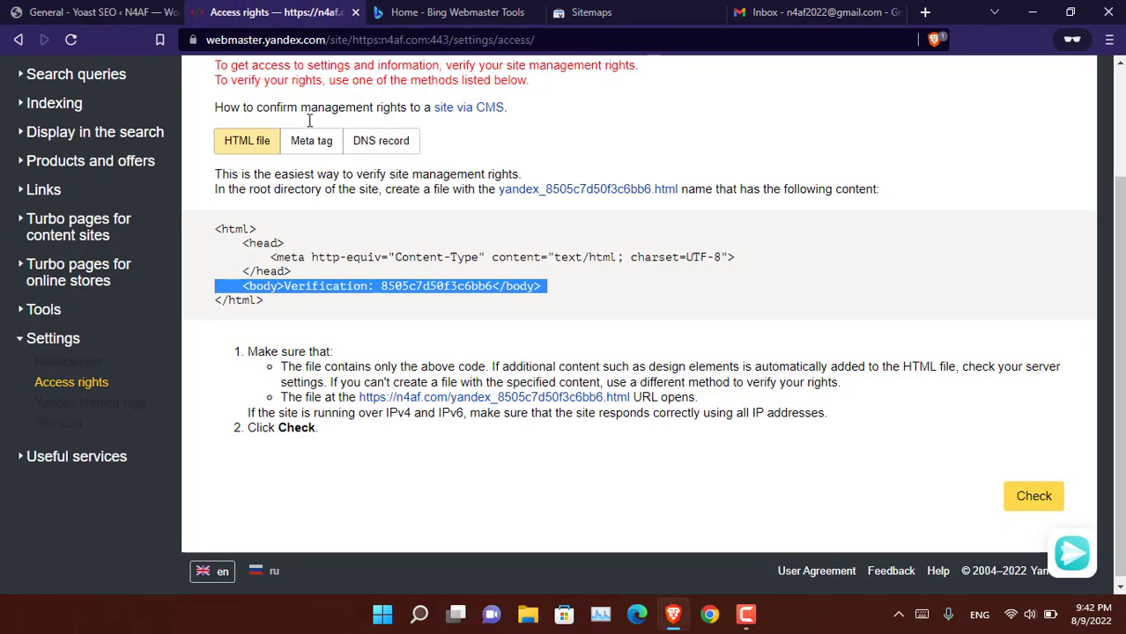
click(287, 297)
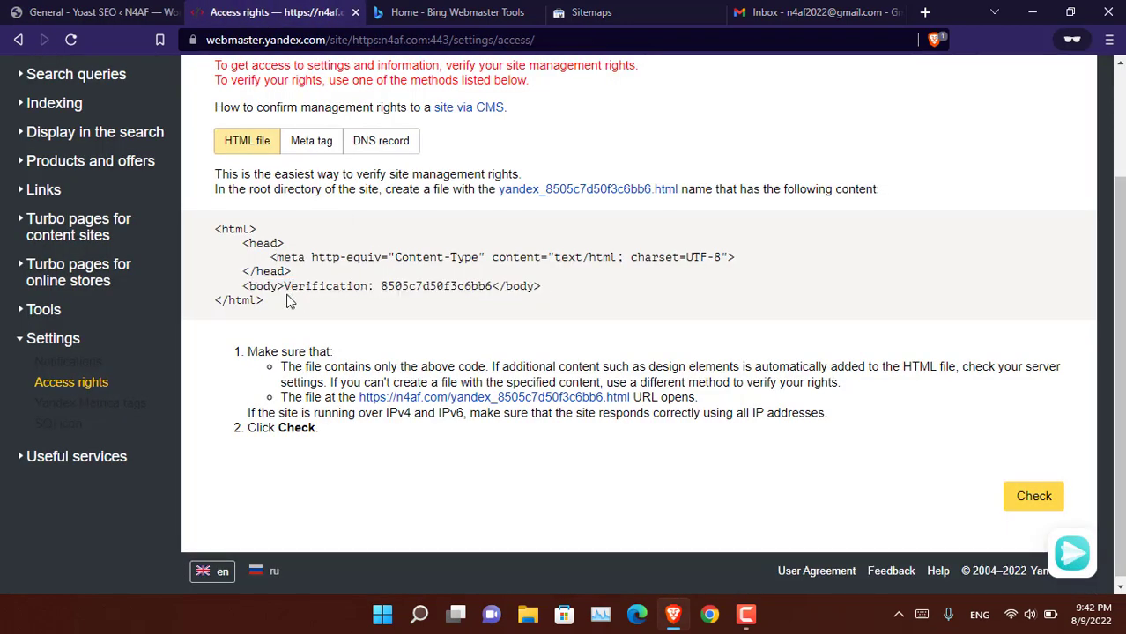
Review the saved Yandex verification code in Yoast SEO, open WordPress's Theme File Editor, and return to the Yandex access rights page
click(88, 12)
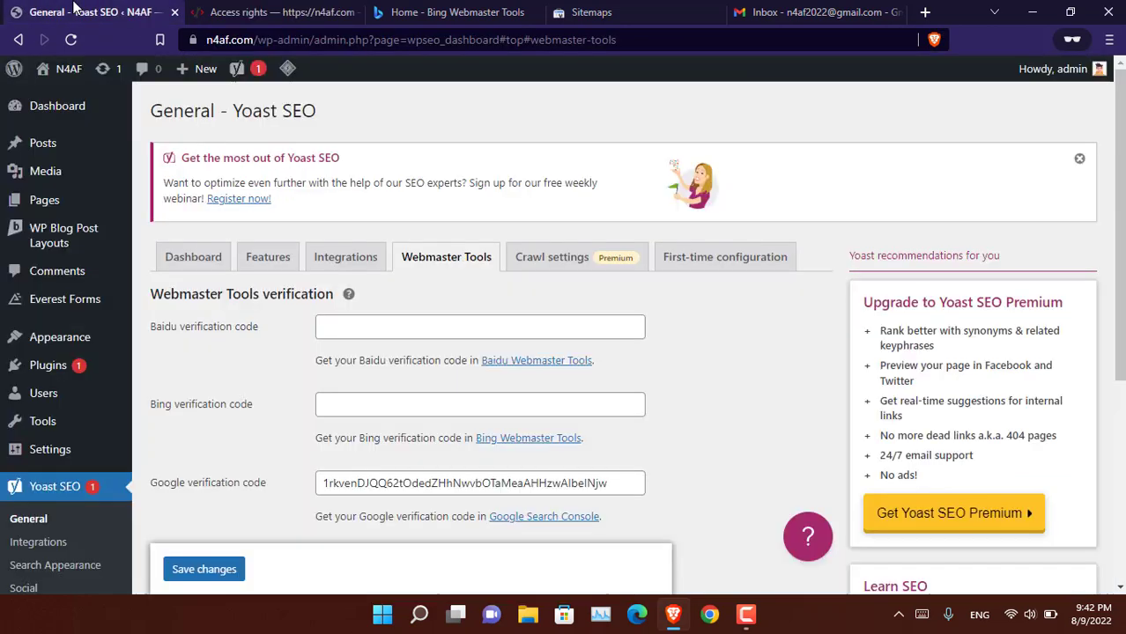
scroll(75, 476, down, 2)
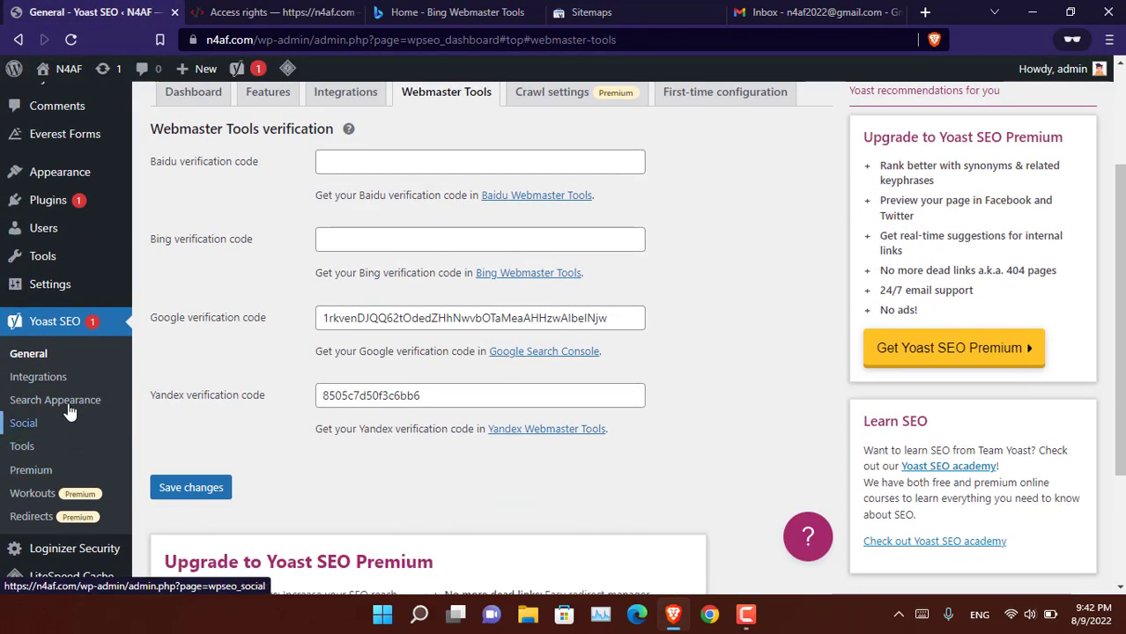
mouse_move(67, 287)
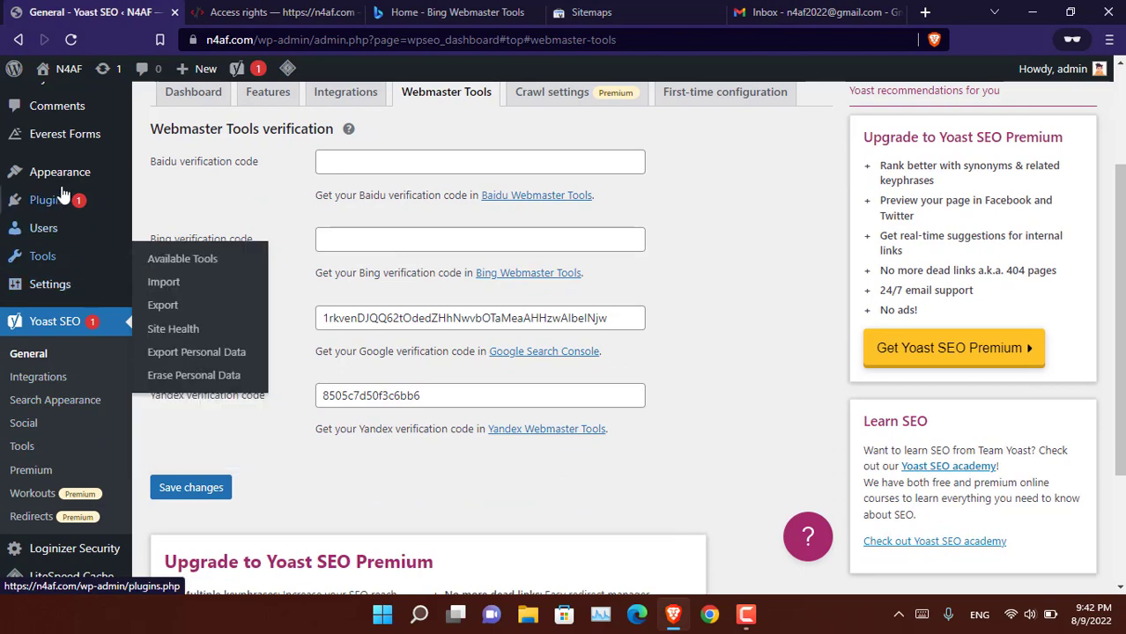
mouse_move(88, 180)
click(211, 328)
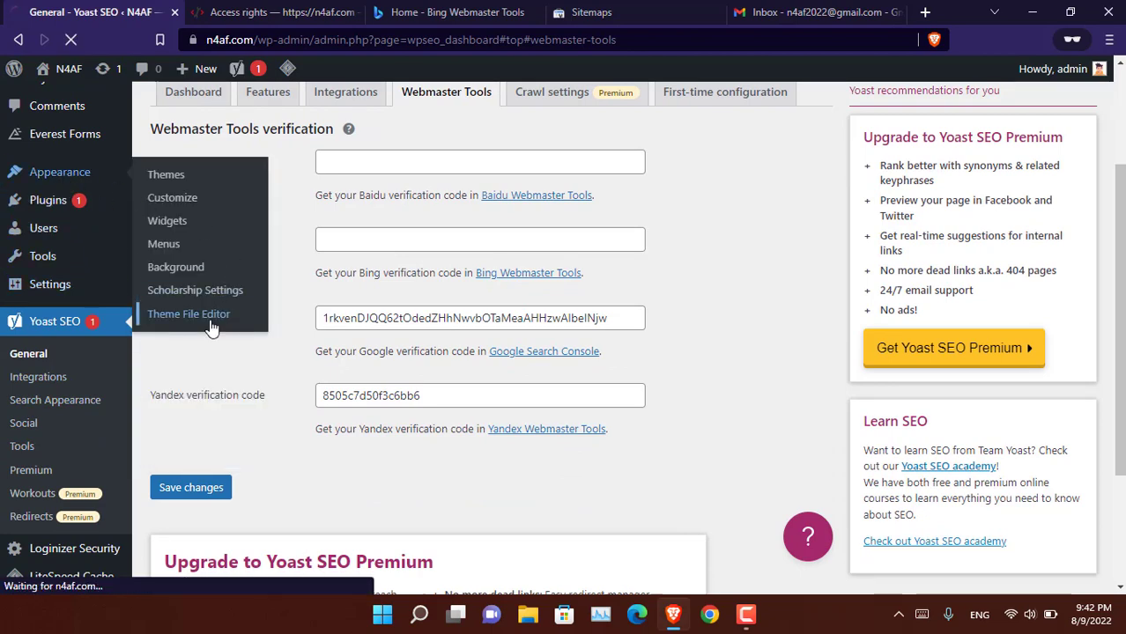
click(269, 12)
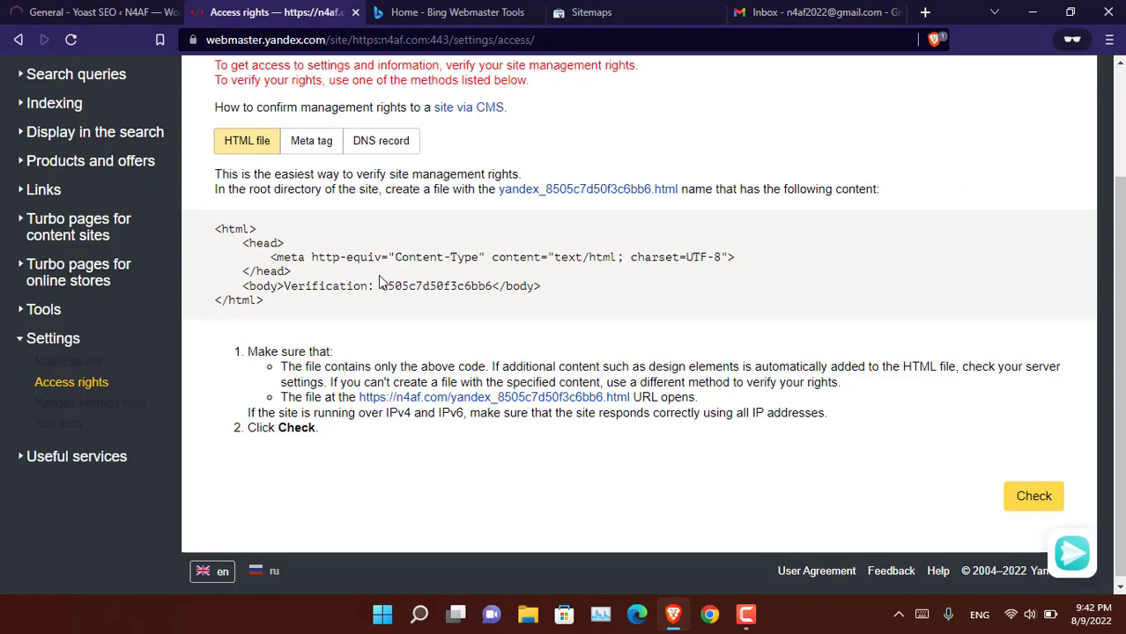
Copy the Content-Type meta line from the required HTML file's code on the Yandex access rights page
double_click(313, 257)
triple_click(313, 258)
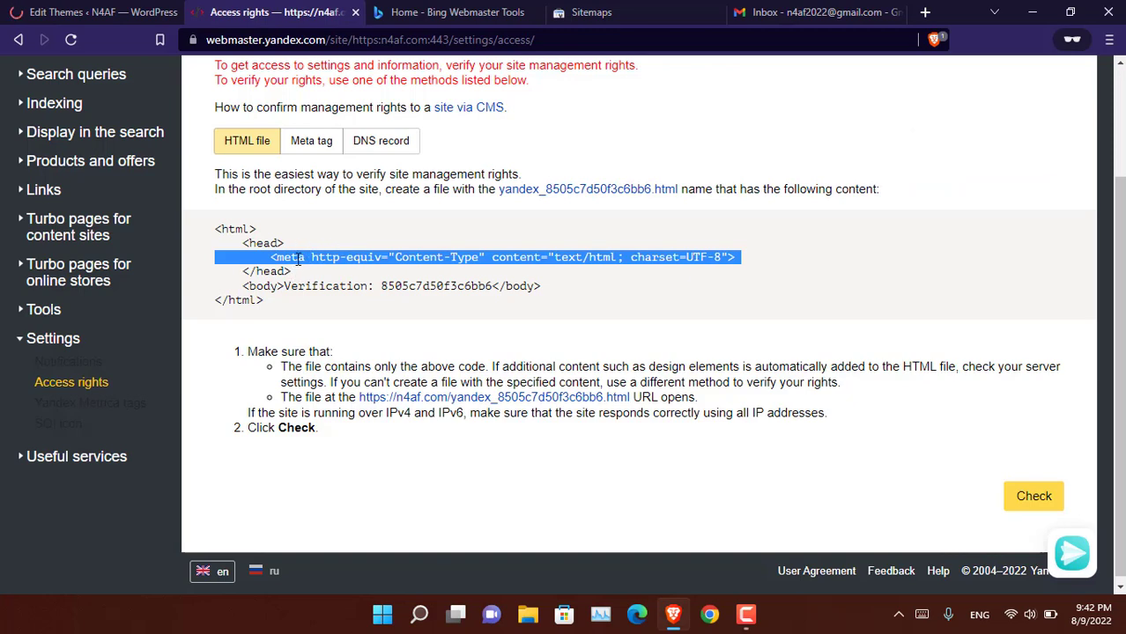
right_click(296, 262)
click(335, 275)
Return to WordPress's theme editor, accept the direct-editing warning, and open the Scholarship theme's Theme Header file (header.php)
click(105, 13)
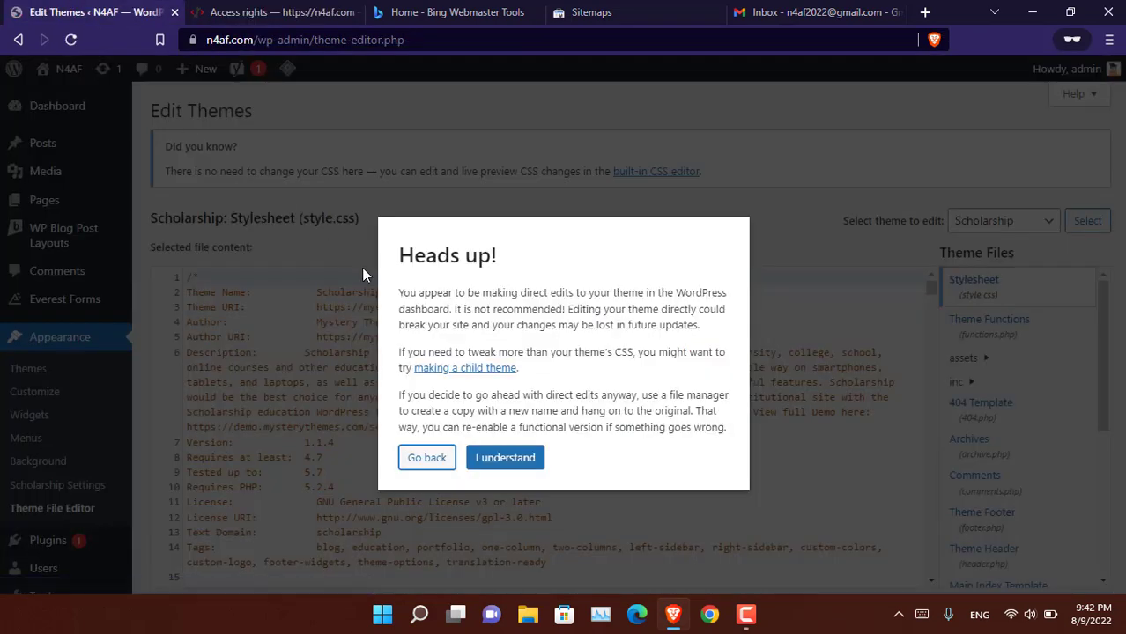
click(483, 457)
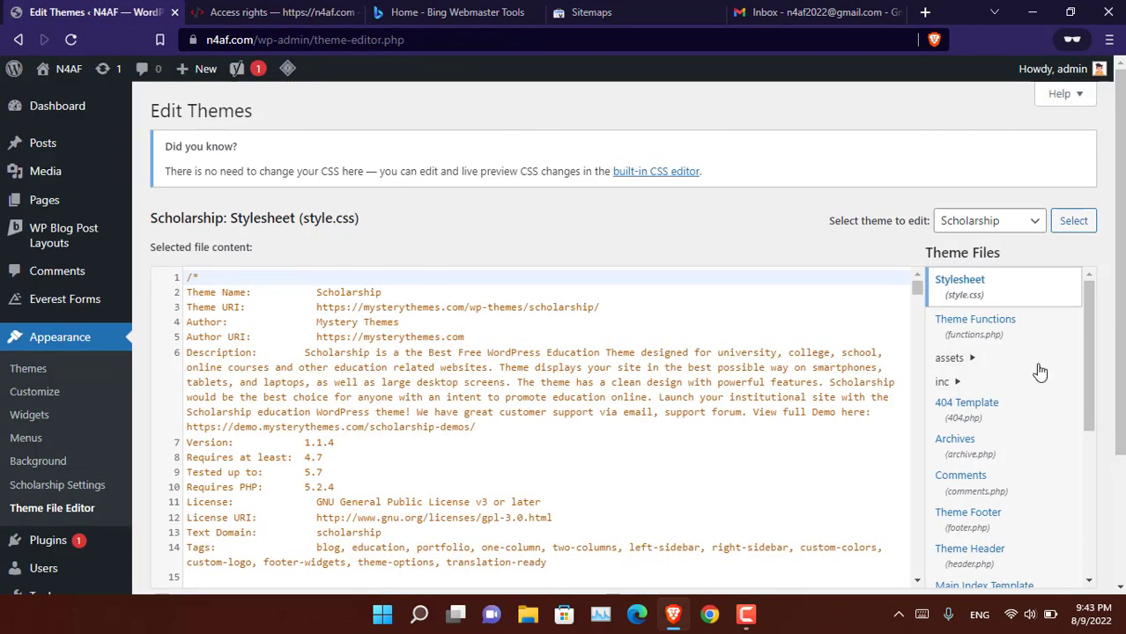
scroll(1040, 380, down, 1)
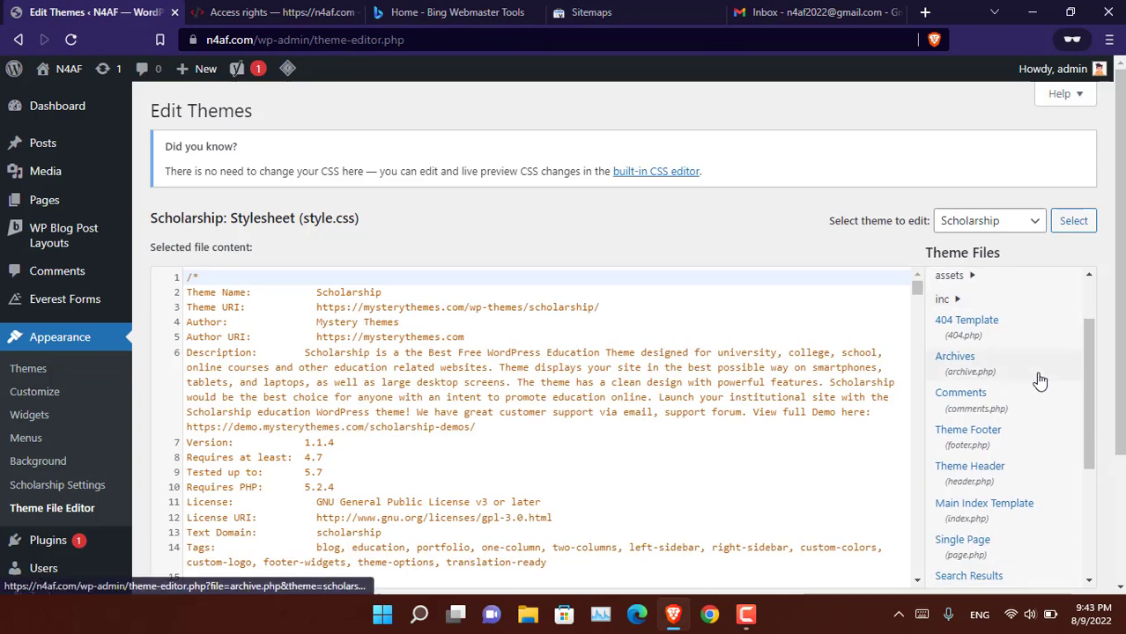
click(974, 467)
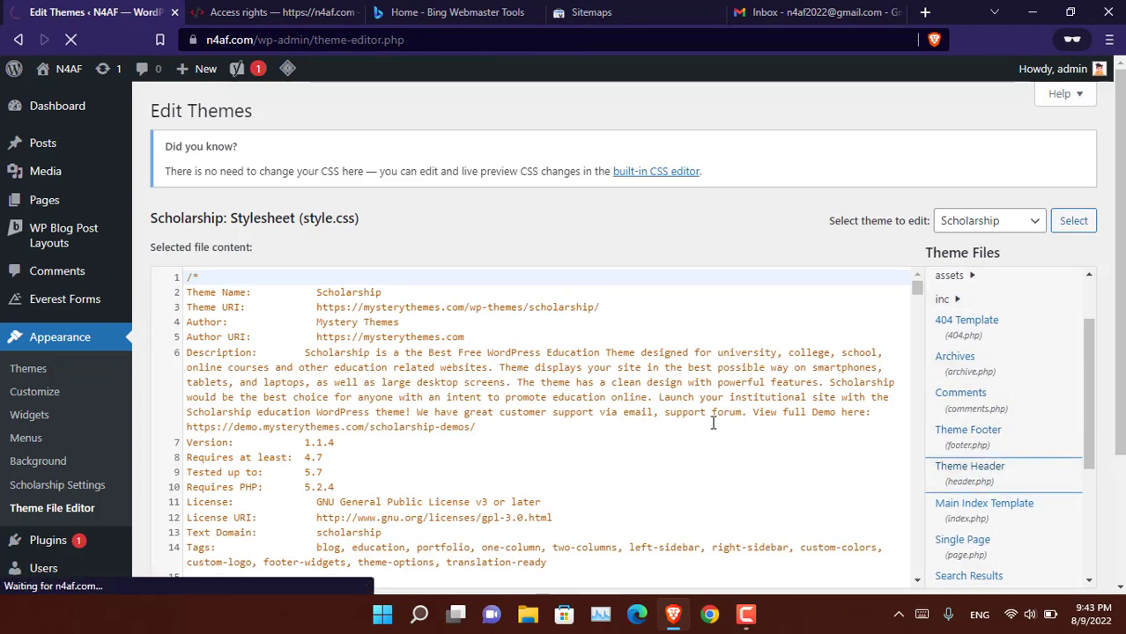
scroll(711, 441, down, 2)
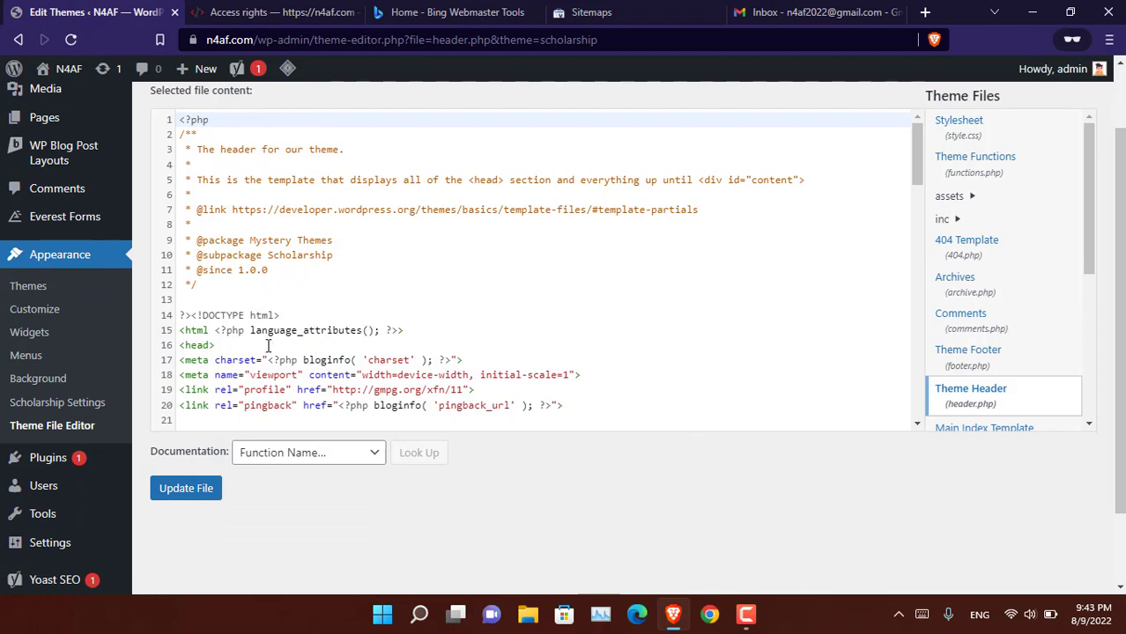
Add a blank line above the opening head tag in header.php and paste the copied Content-Type meta line directly below that tag
click(212, 331)
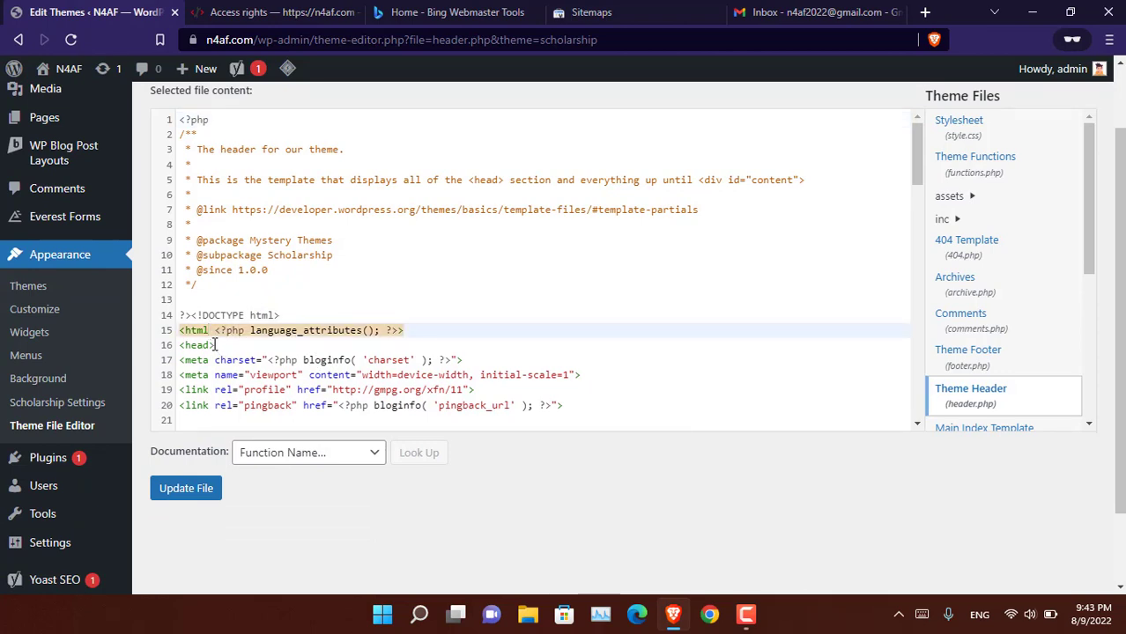
key(End)
key(Return)
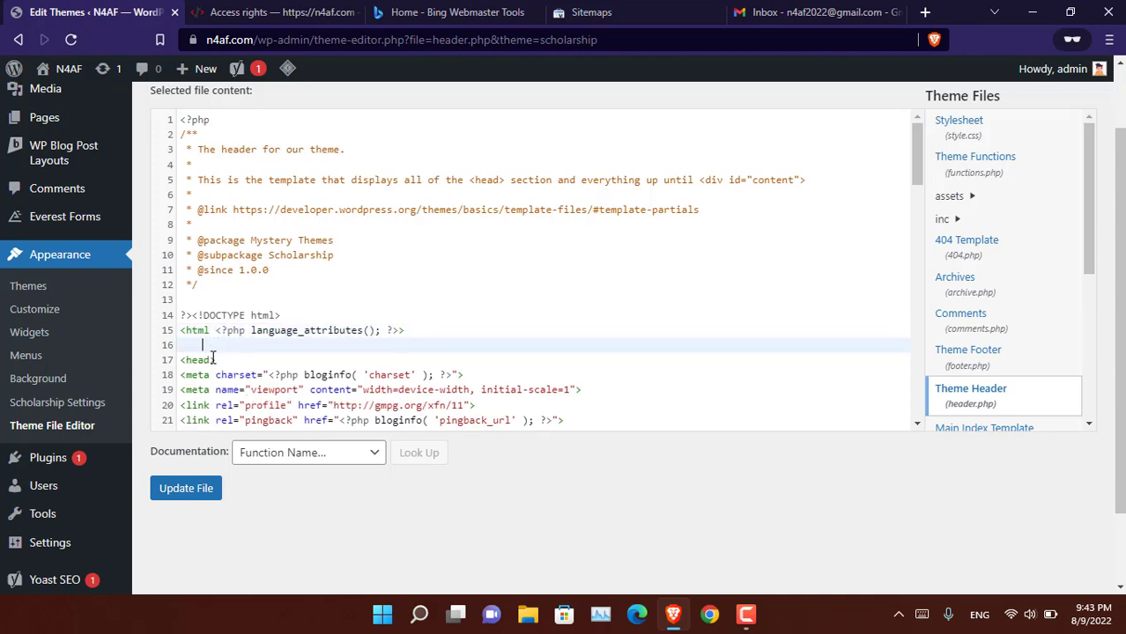
drag(217, 360, 183, 362)
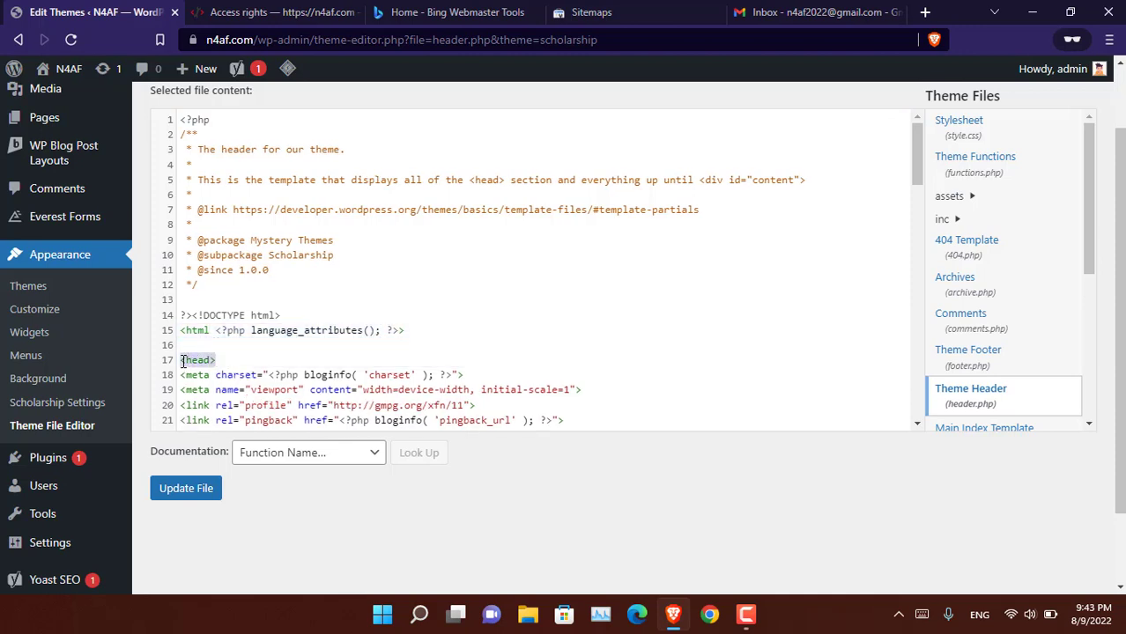
scroll(255, 346, down, 2)
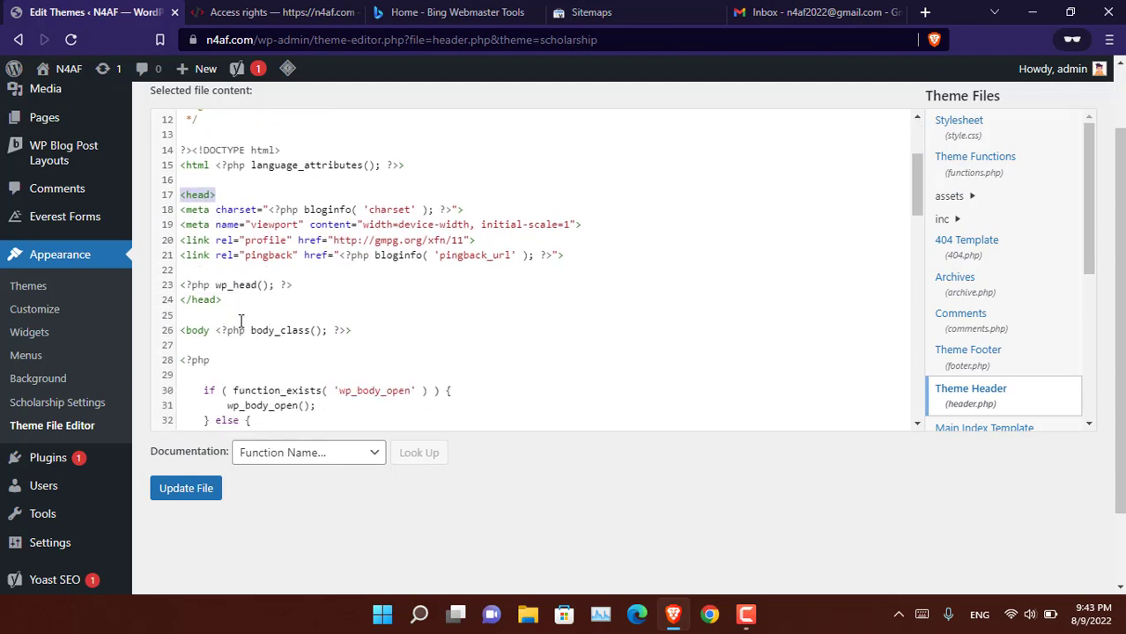
click(215, 269)
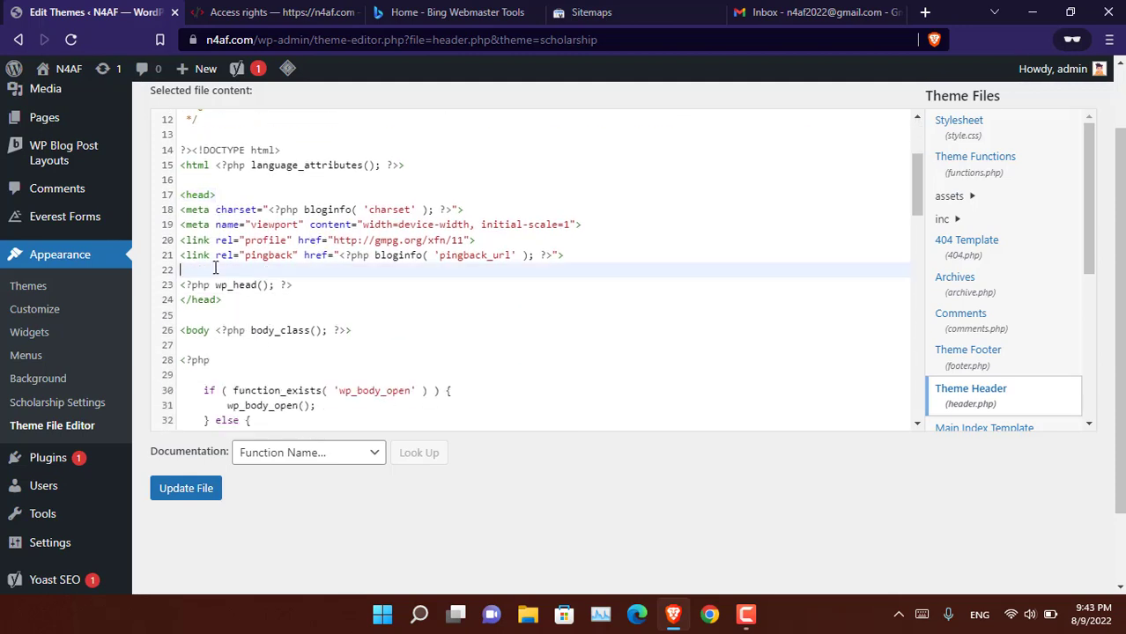
triple_click(181, 209)
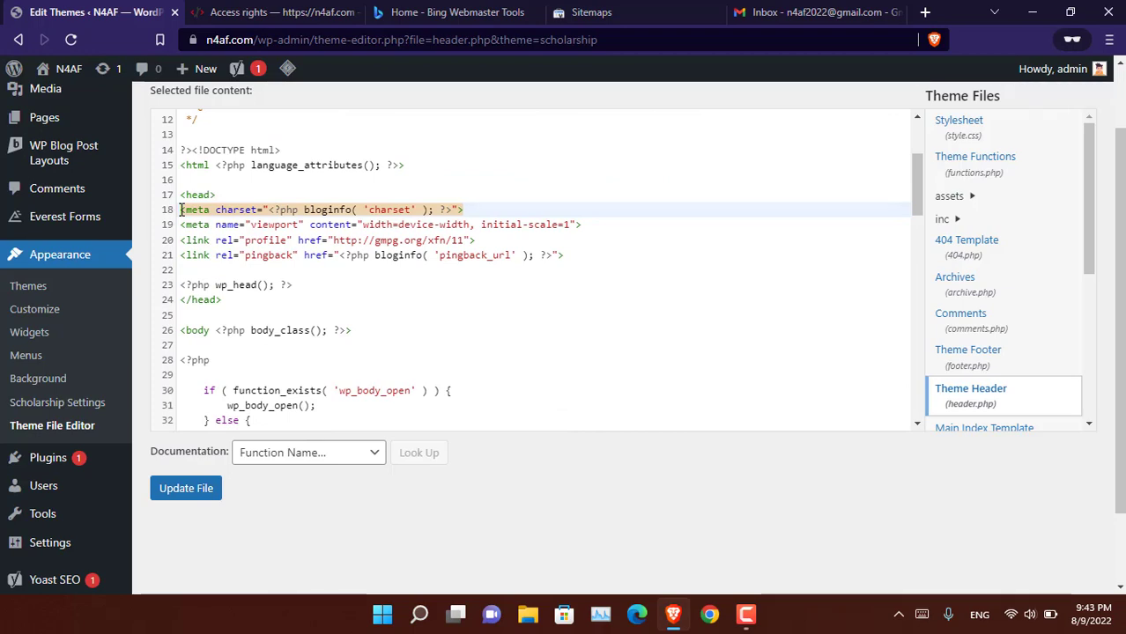
click(181, 210)
key(Return)
key(ctrl+v)
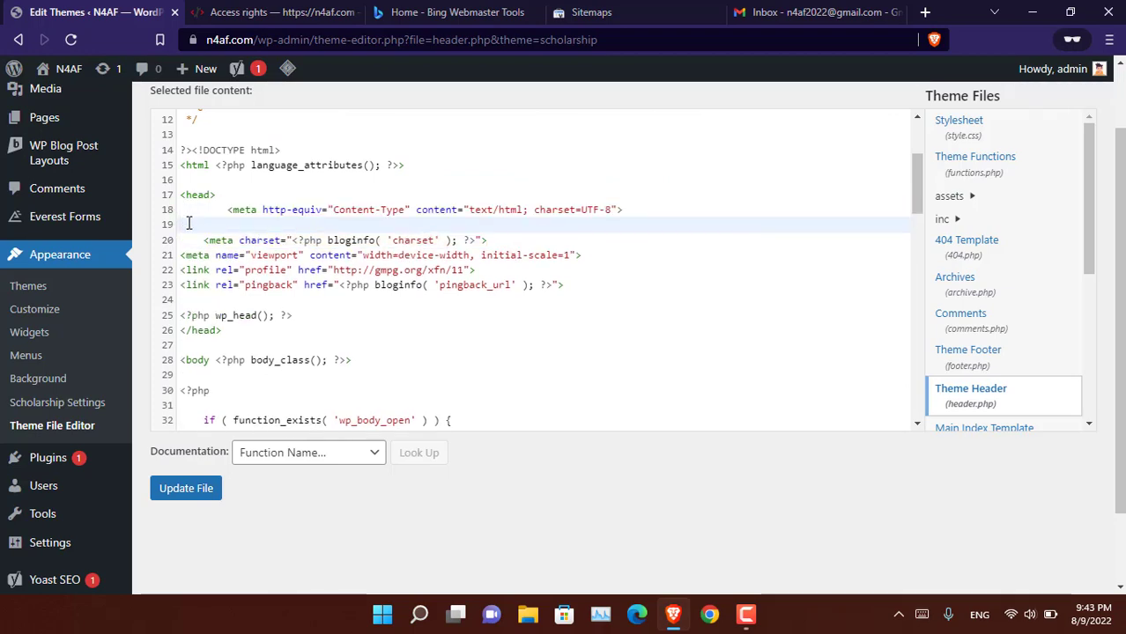
Copy the verification text inside the body tags of Yandex's required HTML file and return to header.php in WordPress
click(291, 12)
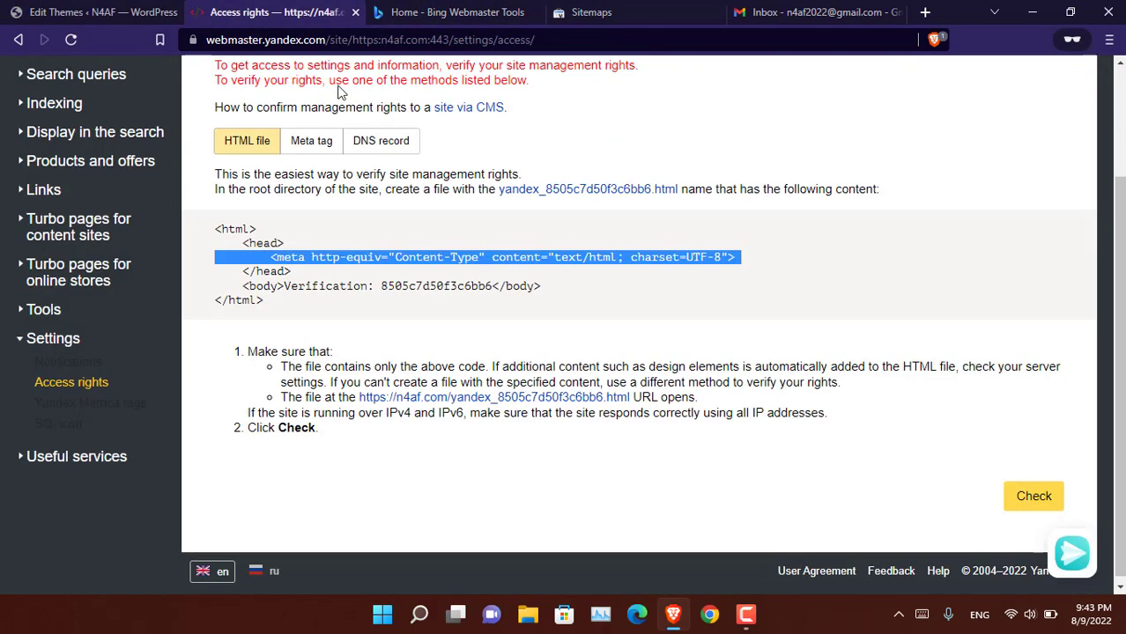
drag(284, 285, 504, 287)
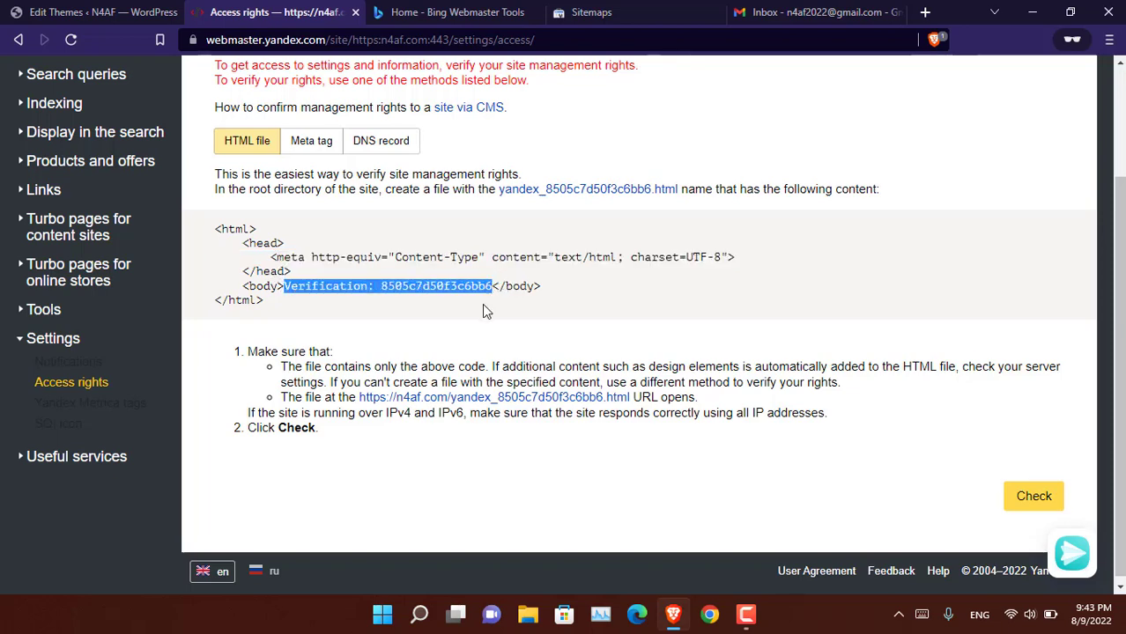
click(97, 13)
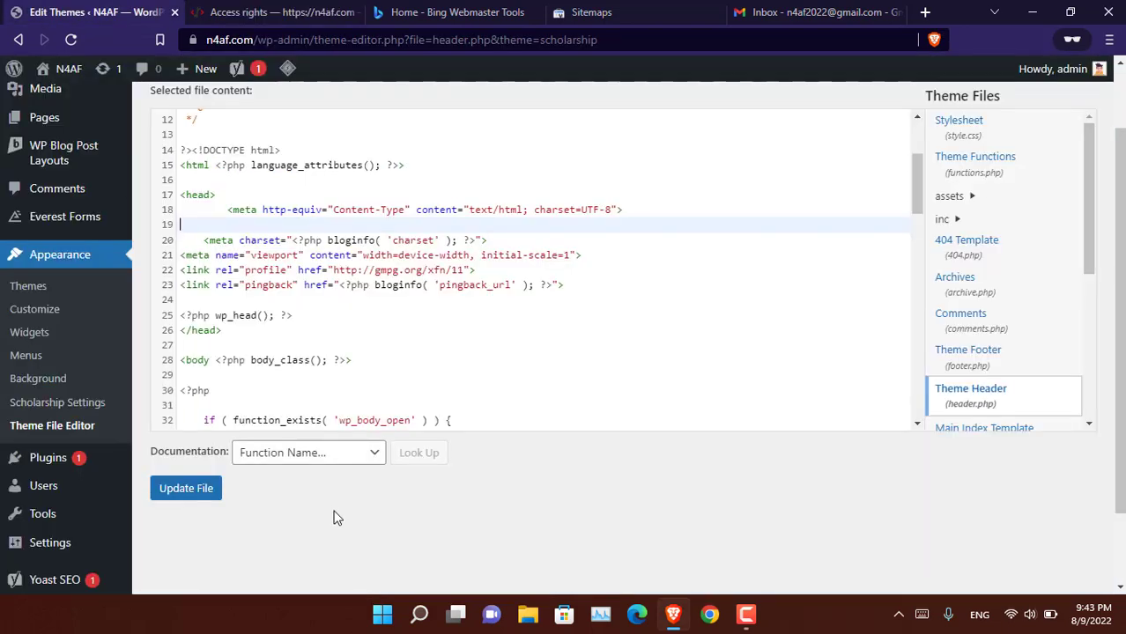
Try pasting the Yandex verification code on the empty line below the body tag and undo the paste
click(206, 375)
key(ctrl+v)
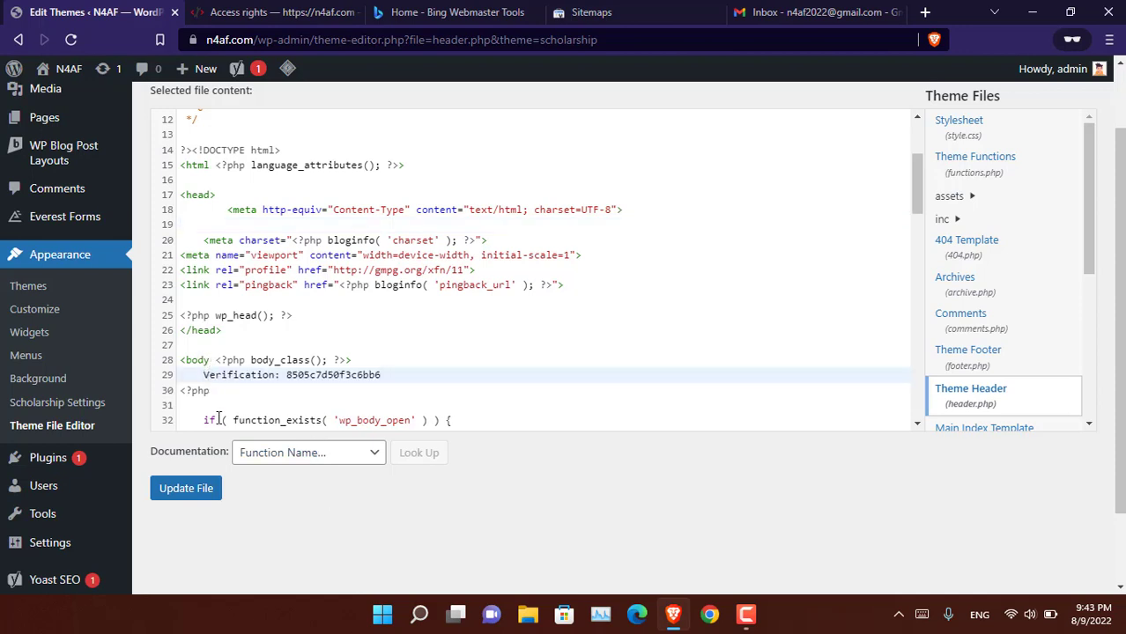
key(ctrl+z)
Paste the Yandex verification code on a new line directly after the opening body tag in header.php and update the file
click(211, 361)
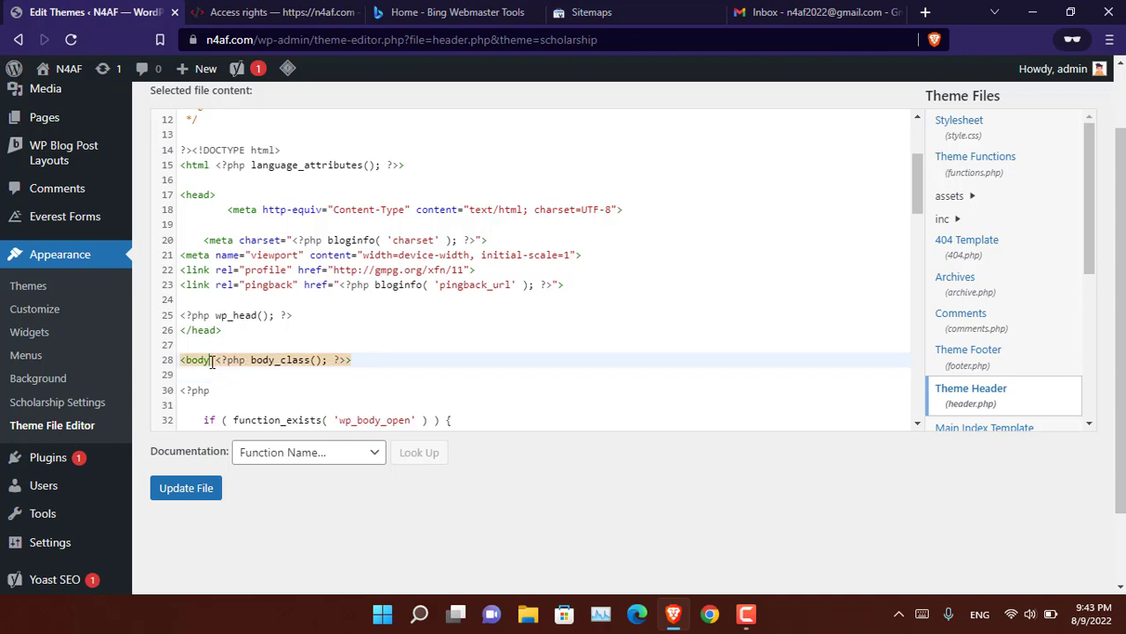
click(364, 362)
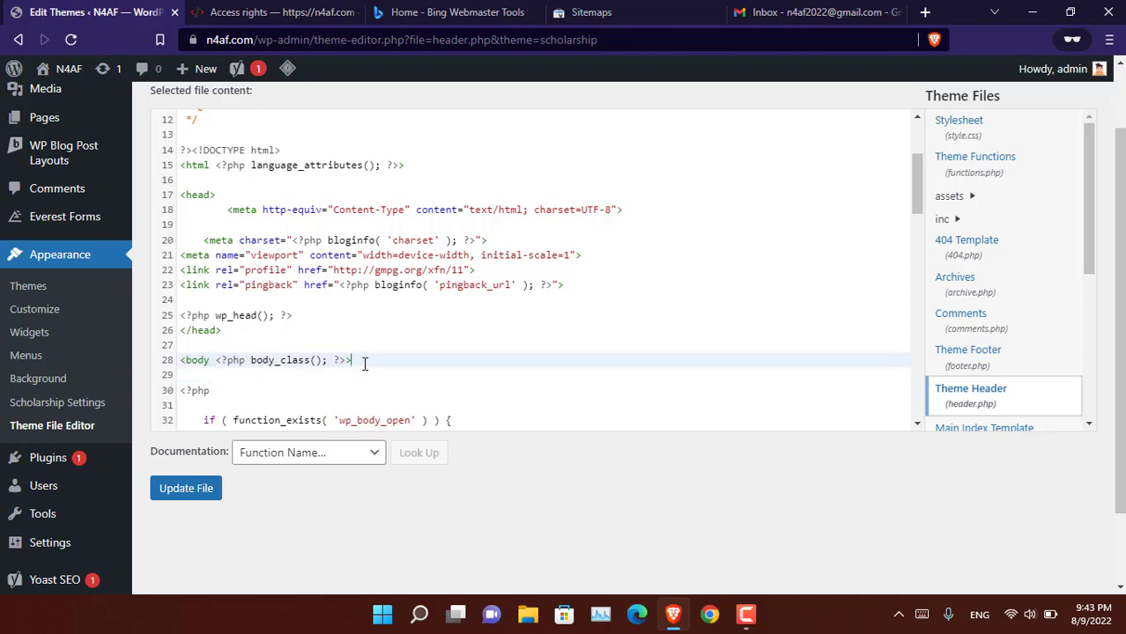
key(Return)
key(ctrl+v)
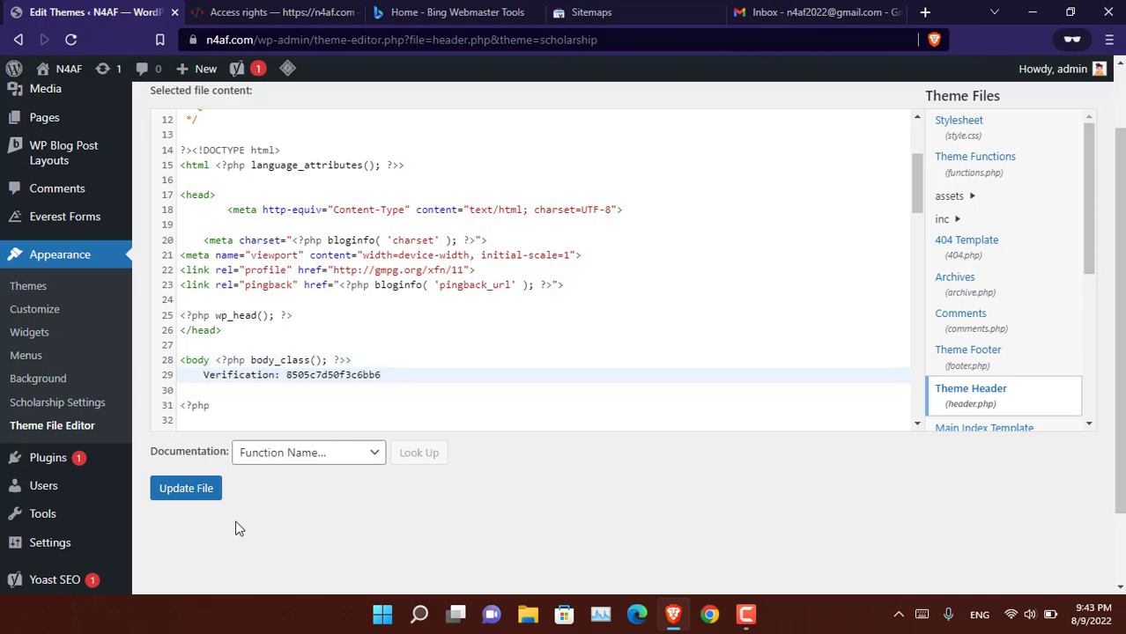
click(180, 490)
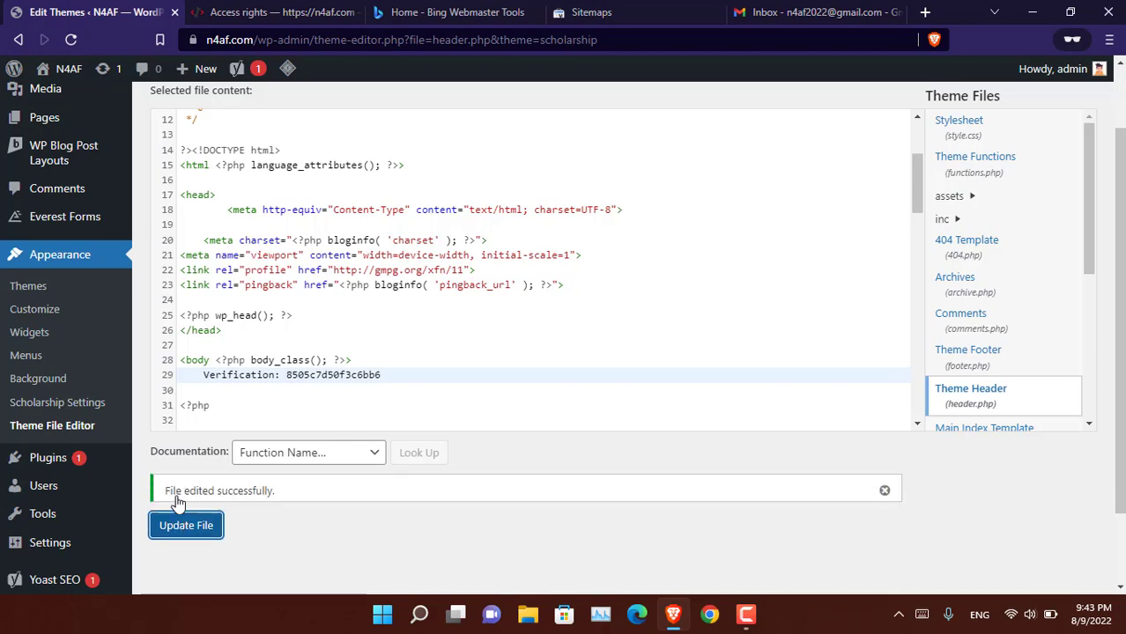
Try to verify the rights to n4af.com in Yandex Webmaster with the HTML file method and review the check results
click(269, 13)
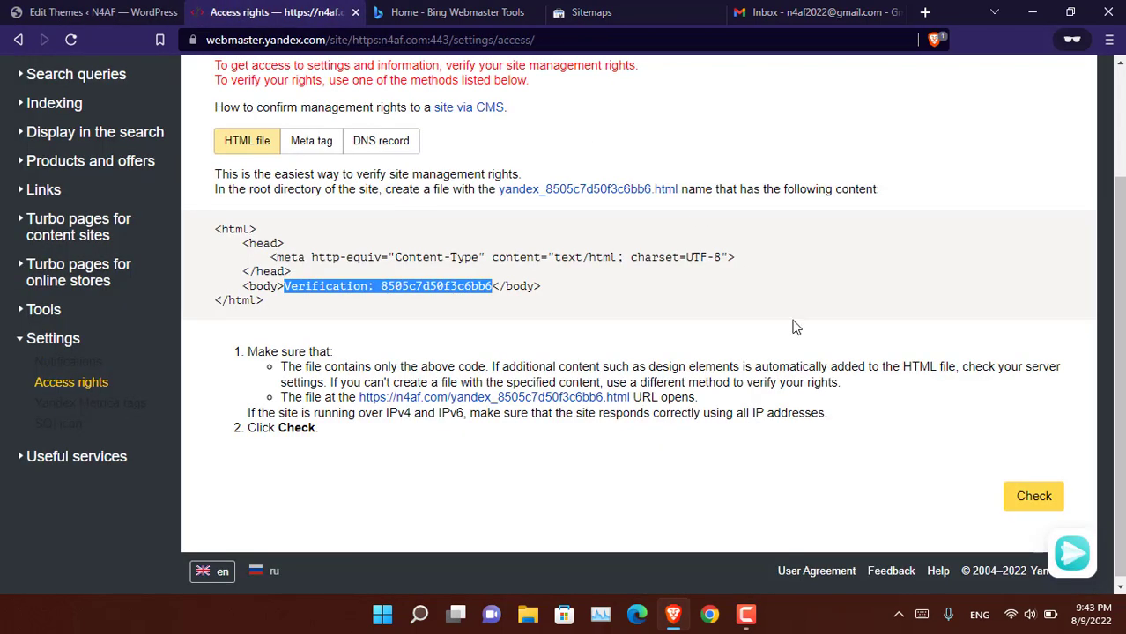
click(1031, 494)
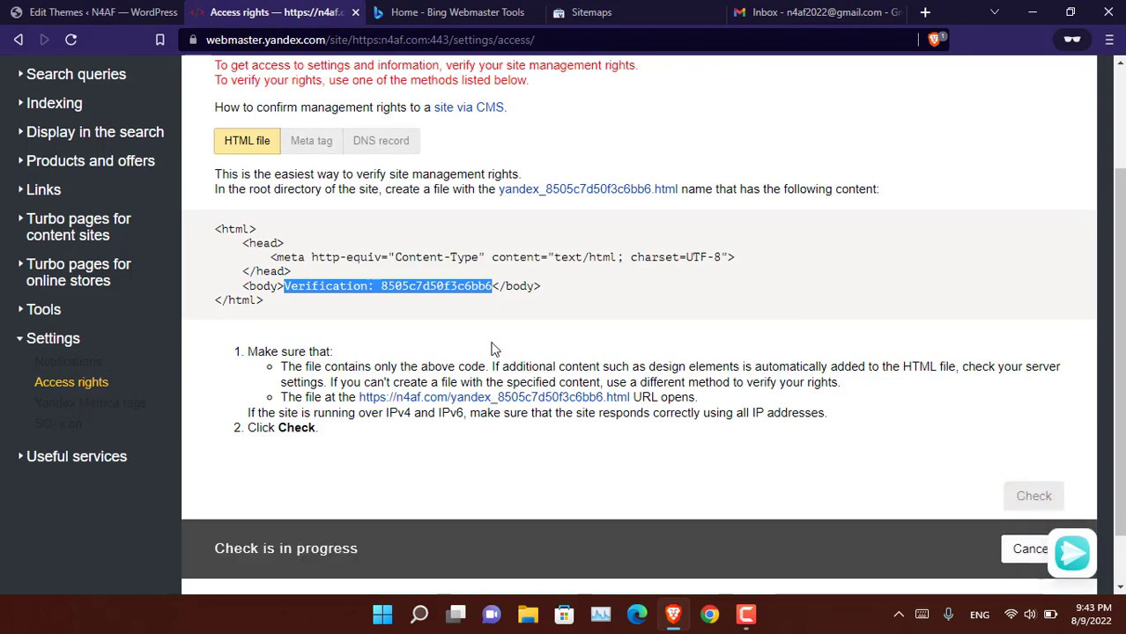
scroll(493, 349, down, 1)
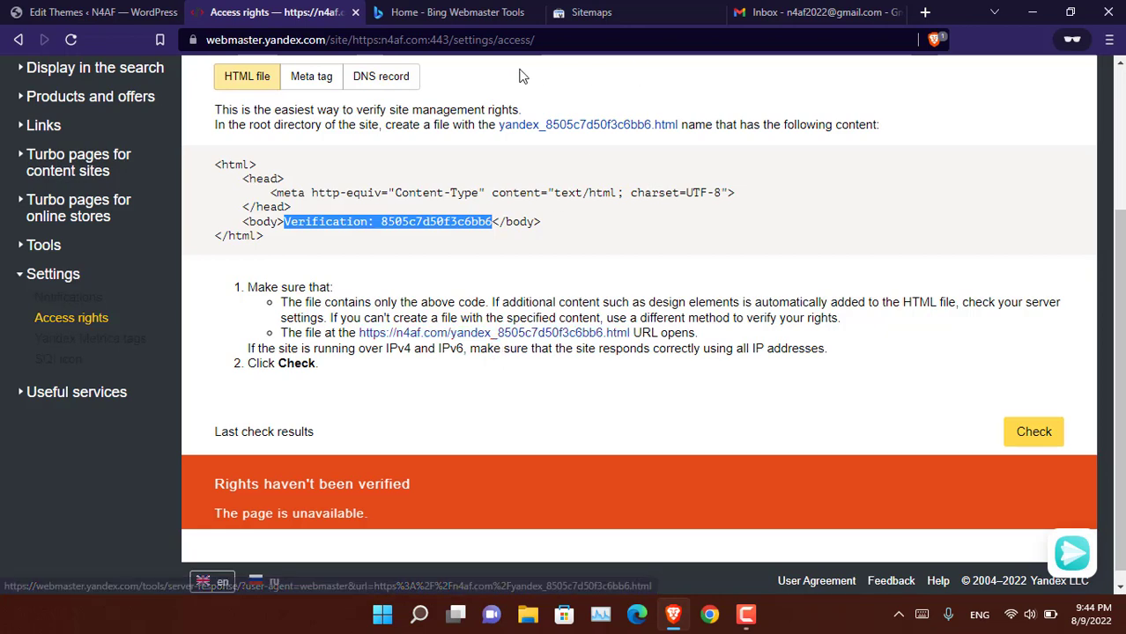
Look at the DNS record method, return to the HTML file method, and save Yandex's verification file to the Desktop, previewing it in the browser
click(383, 84)
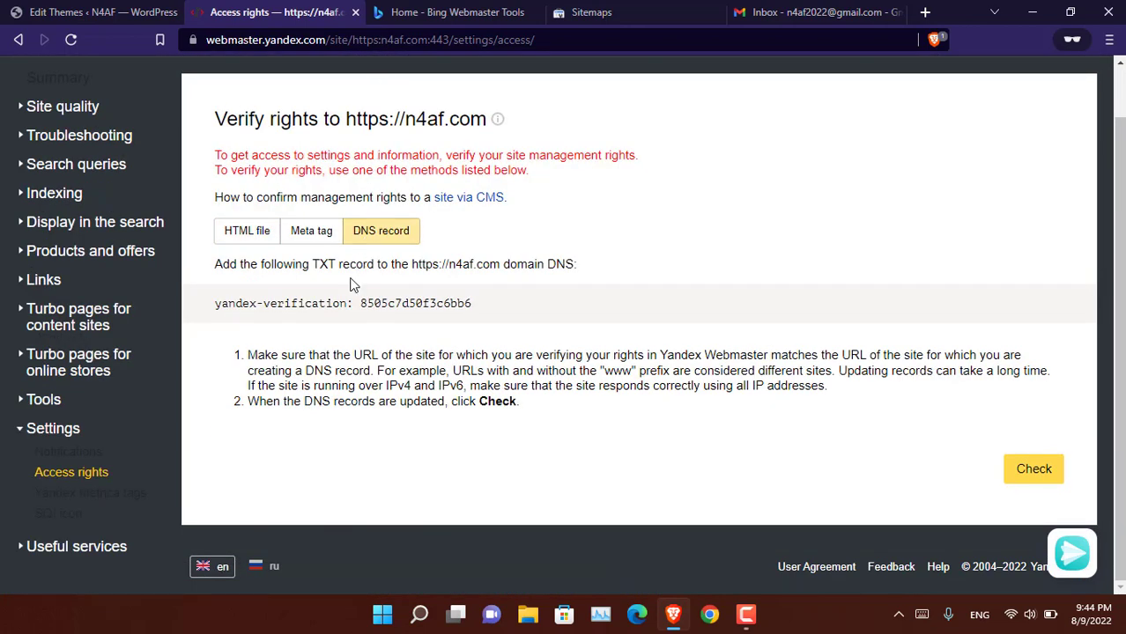
click(247, 231)
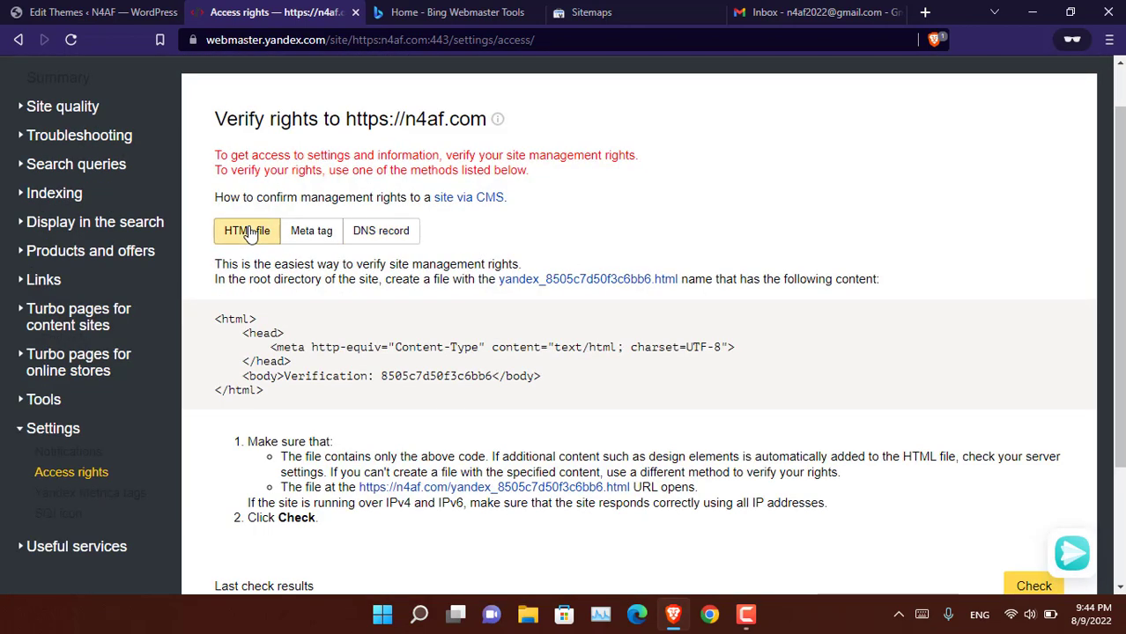
click(590, 281)
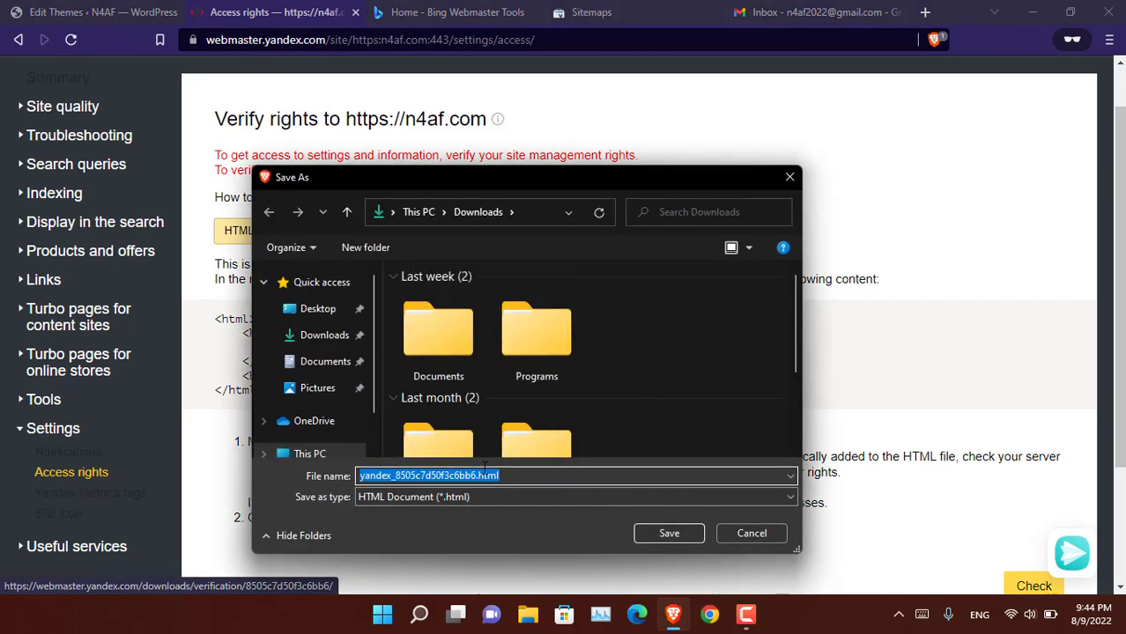
click(318, 310)
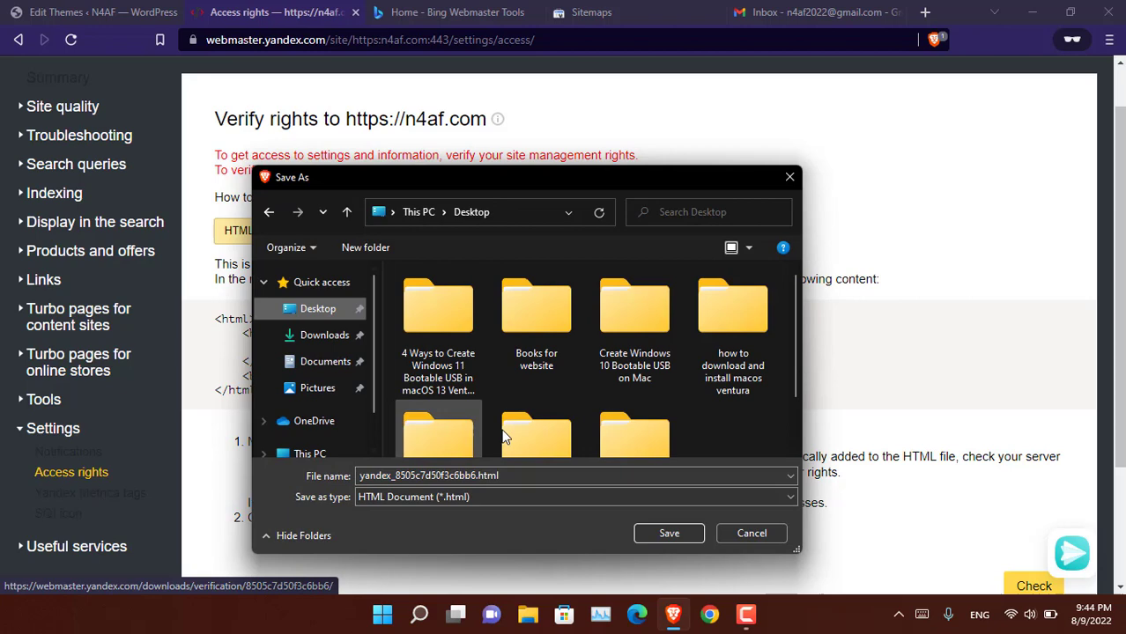
click(669, 533)
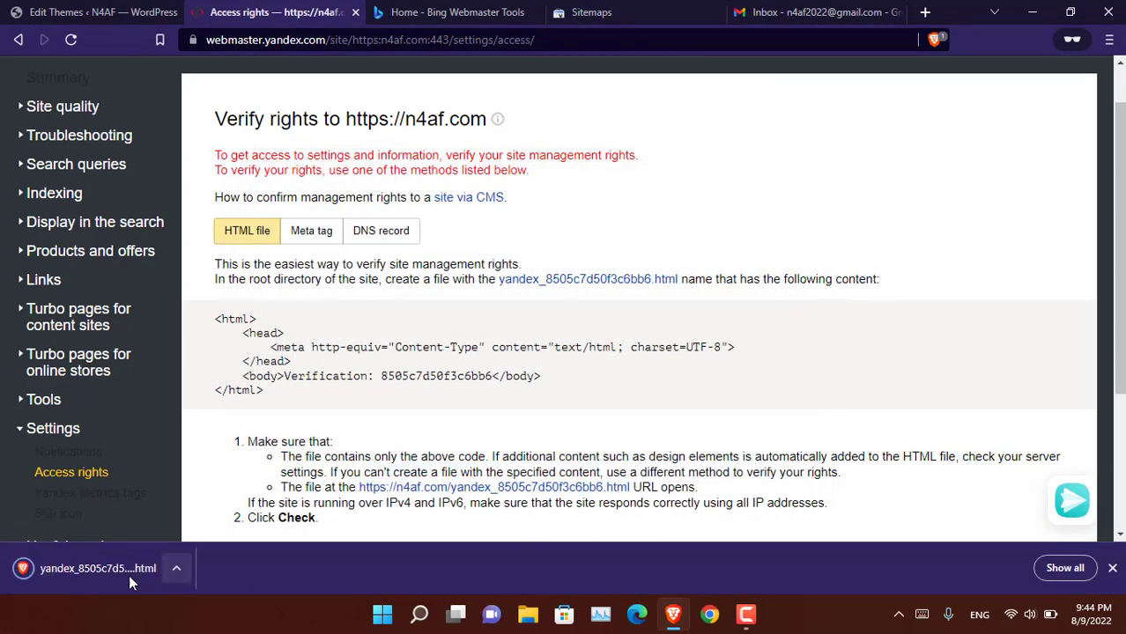
click(99, 571)
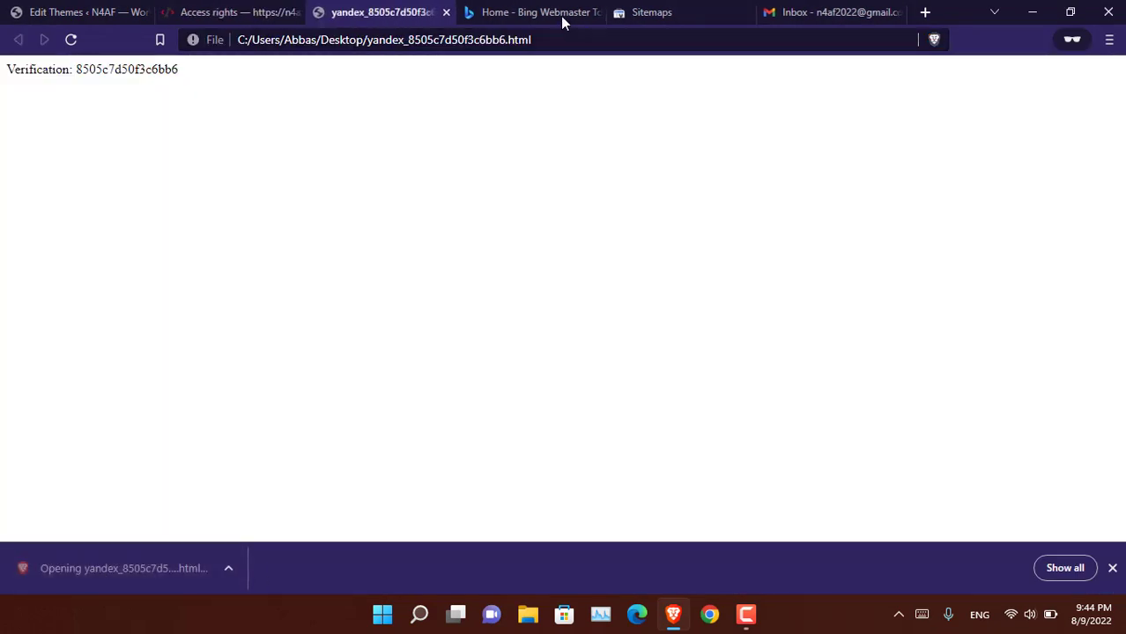
click(446, 12)
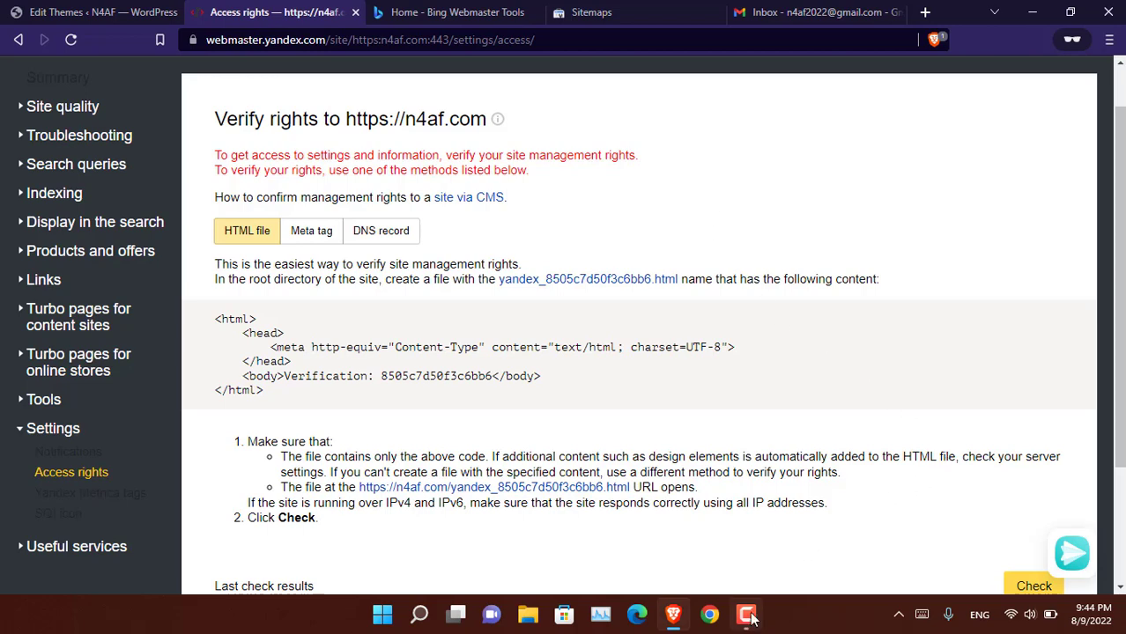
click(748, 536)
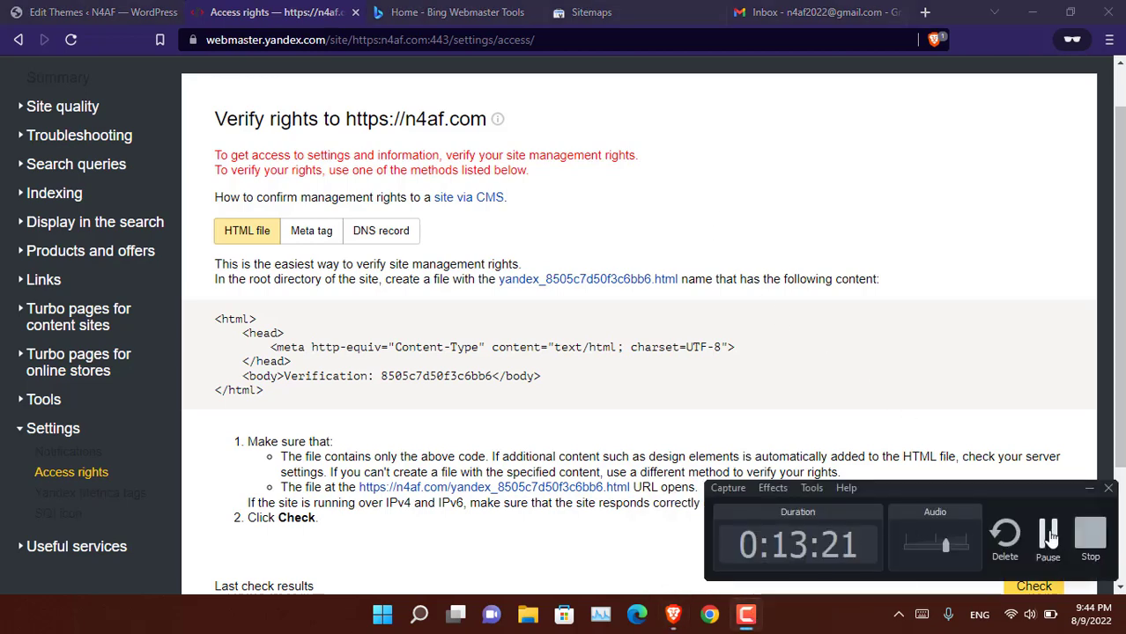
click(1050, 534)
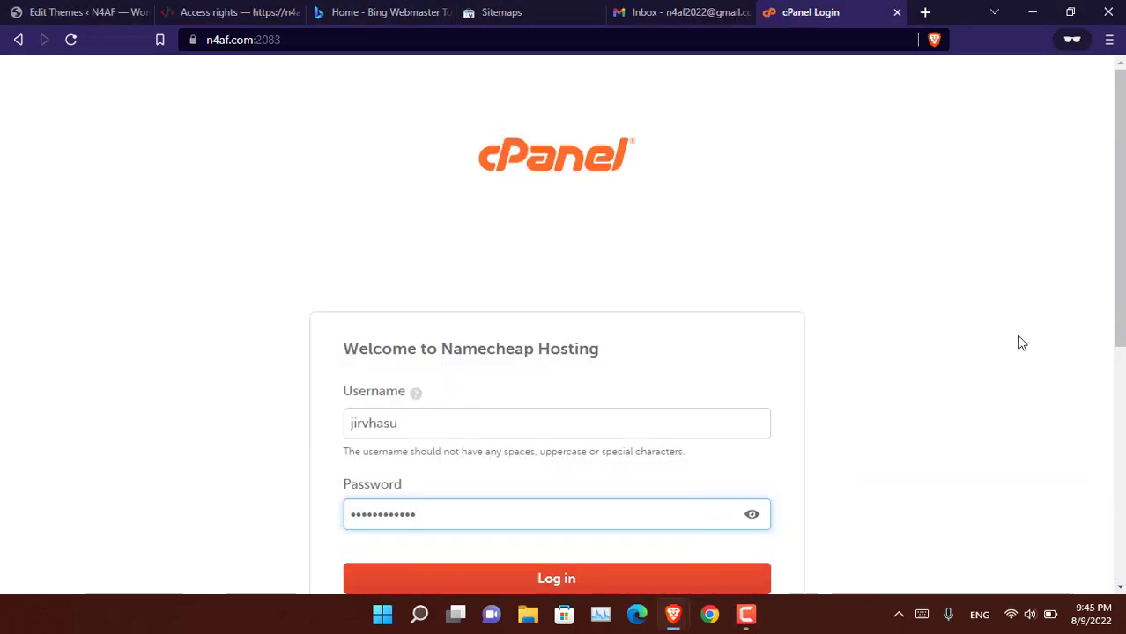
Log in to the Namecheap hosting cPanel of n4af.com with the credentials already filled in
scroll(1020, 341, down, 2)
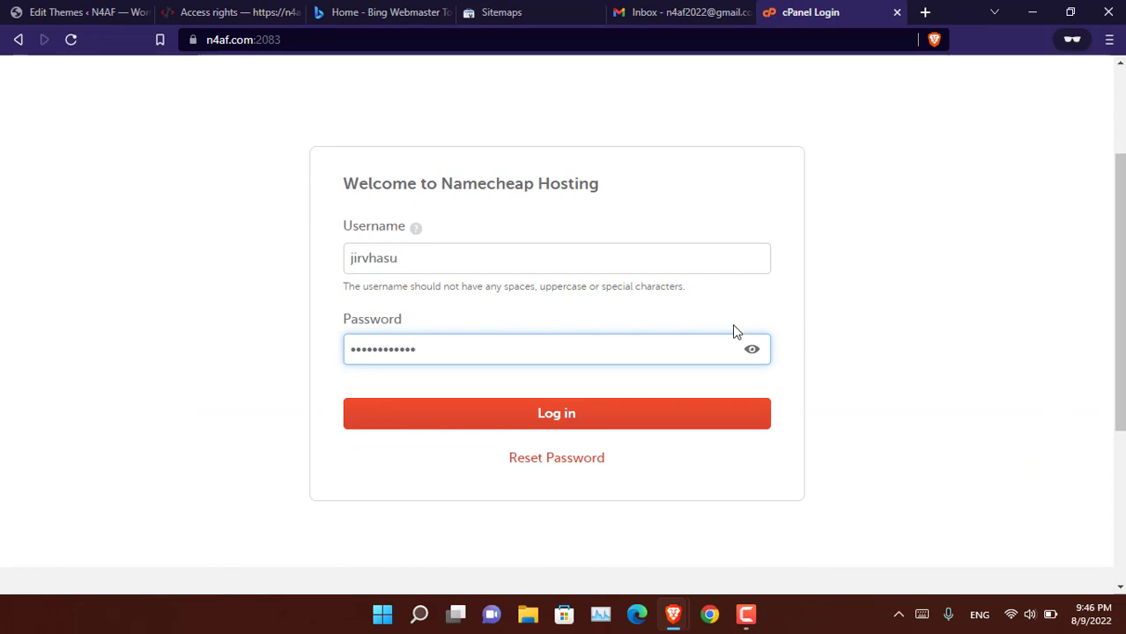
click(568, 414)
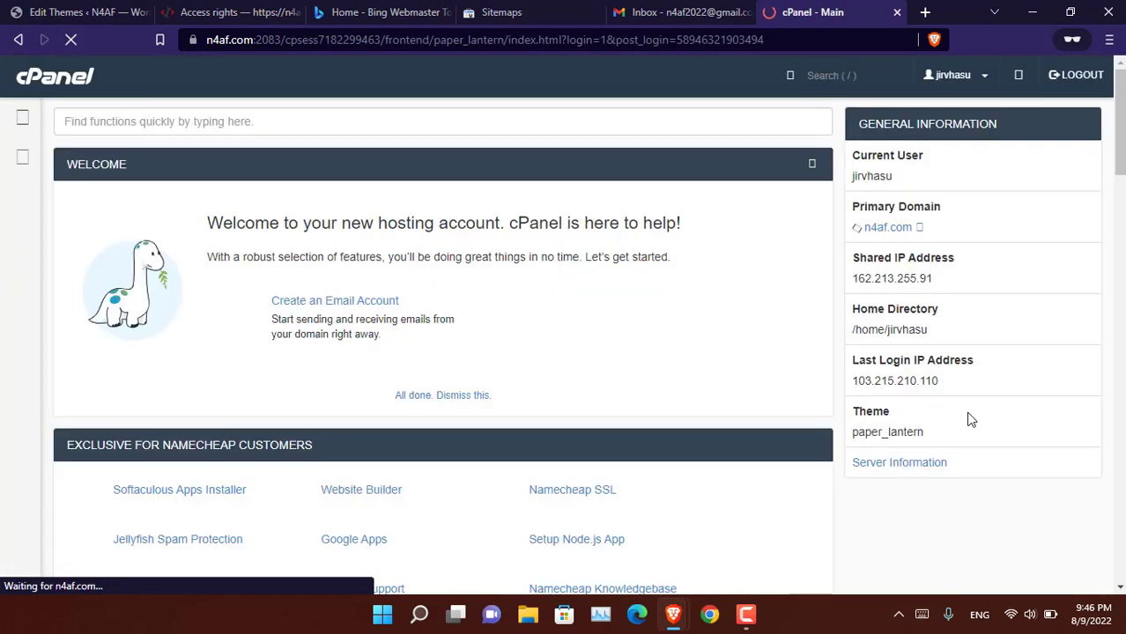
Open the hosting's File Manager and look through the contents of the public_html folder
scroll(786, 385, down, 5)
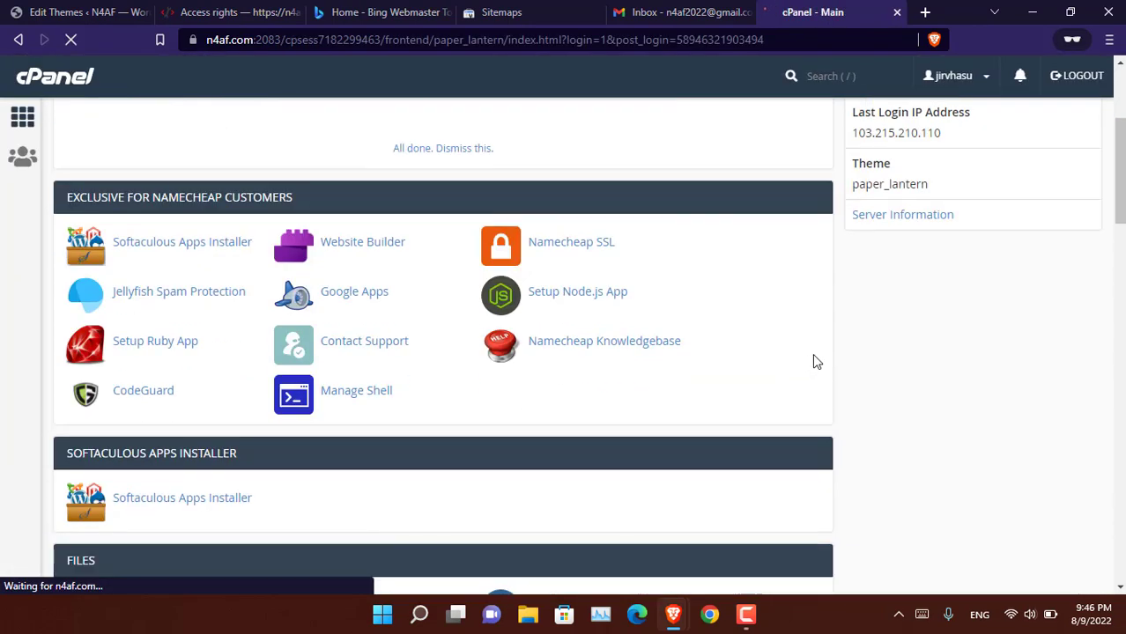
scroll(101, 339, down, 2)
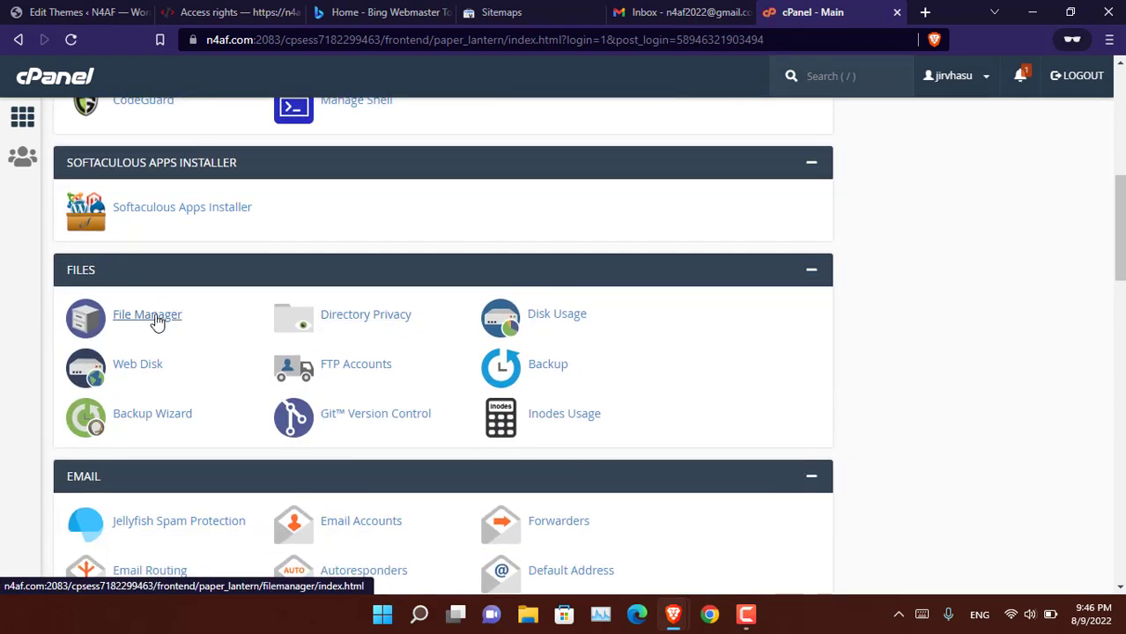
scroll(138, 399, down, 4)
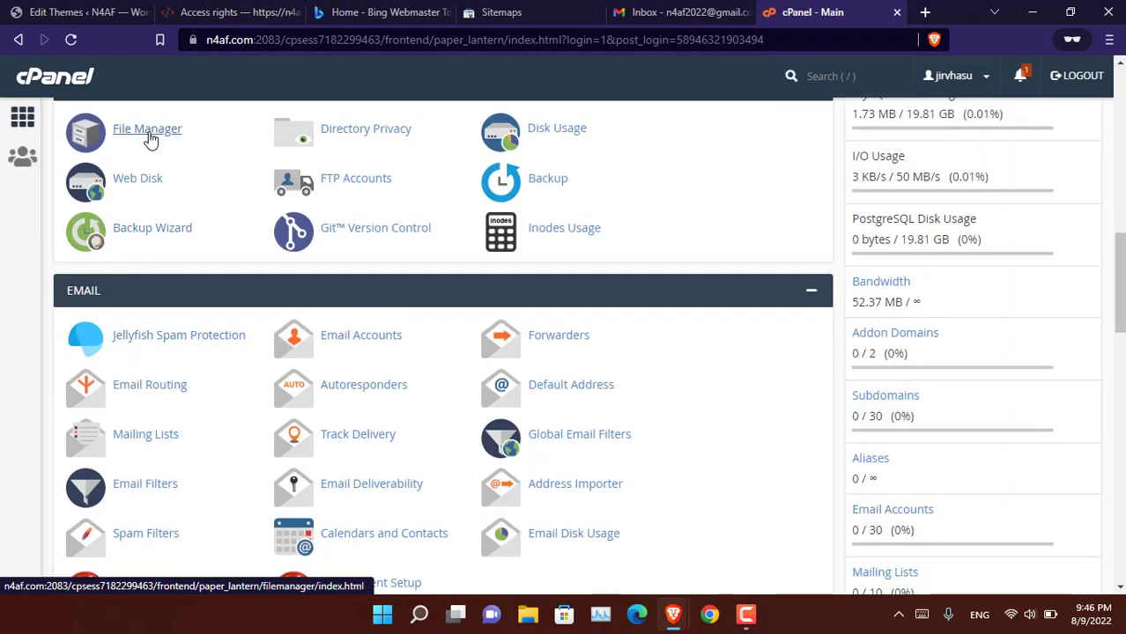
click(147, 130)
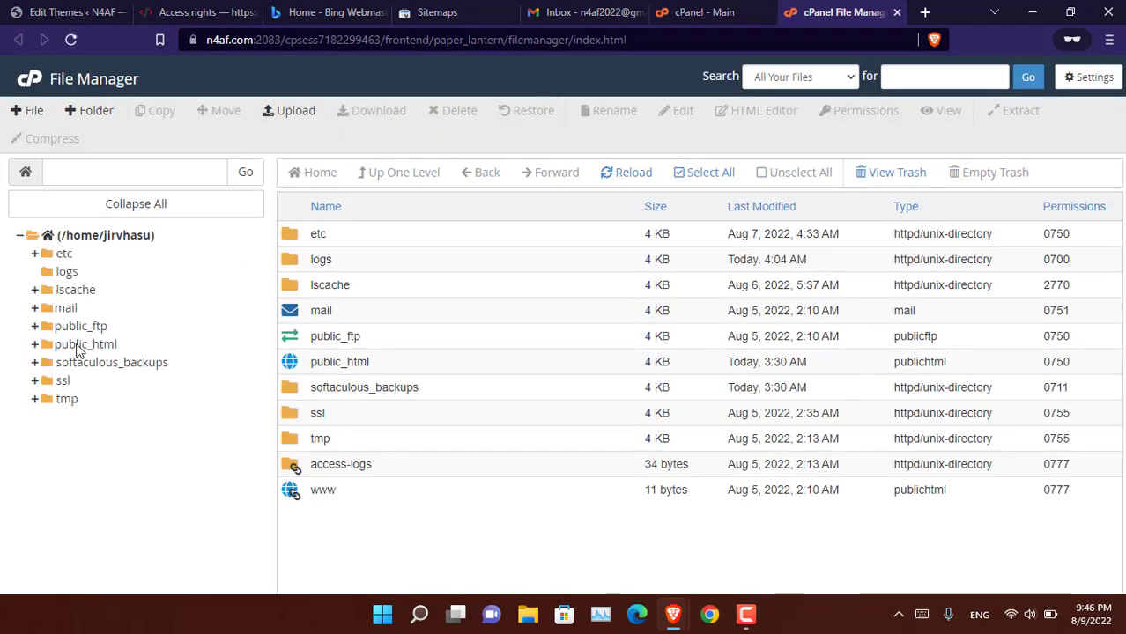
click(79, 348)
scroll(555, 386, down, 3)
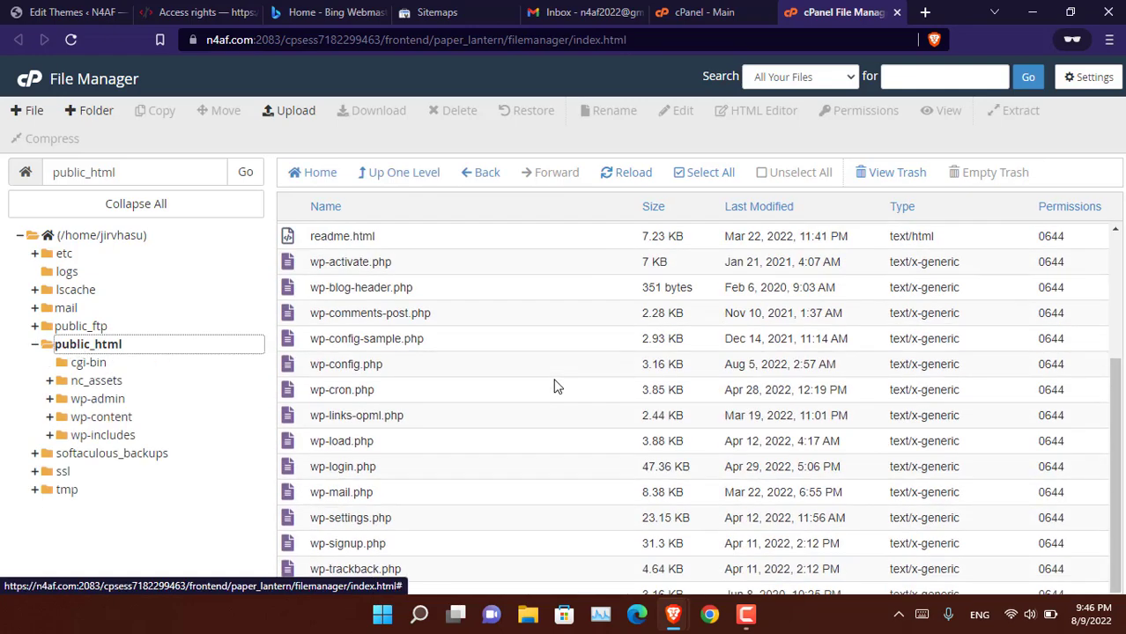
scroll(555, 382, up, 3)
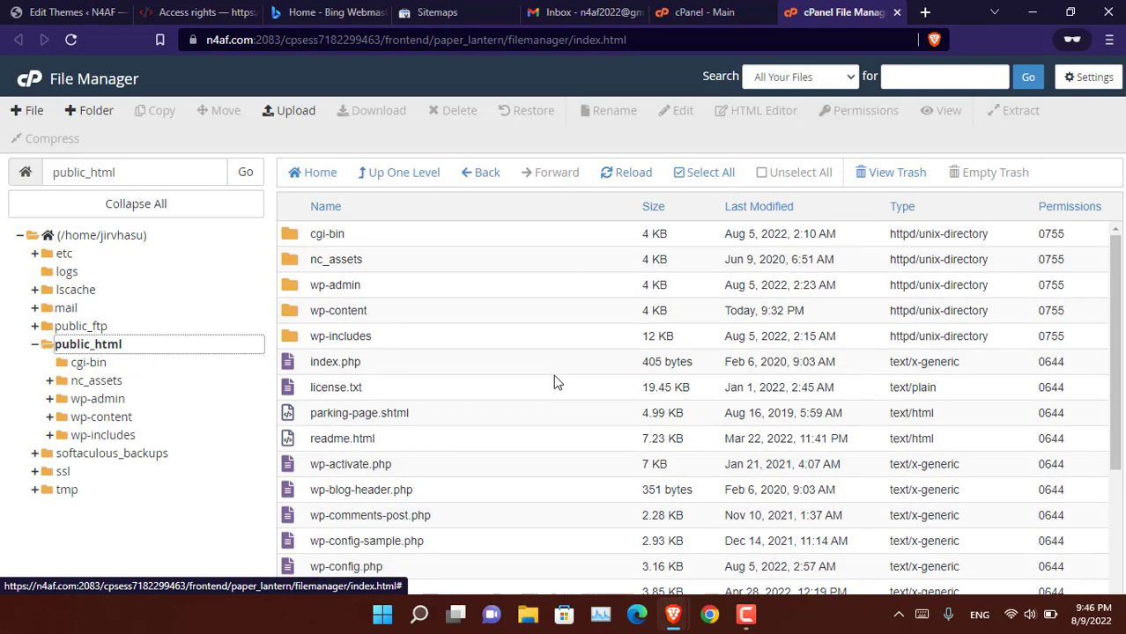
Recheck Yandex's HTML file instructions and open the file upload page for the public_html folder
click(199, 11)
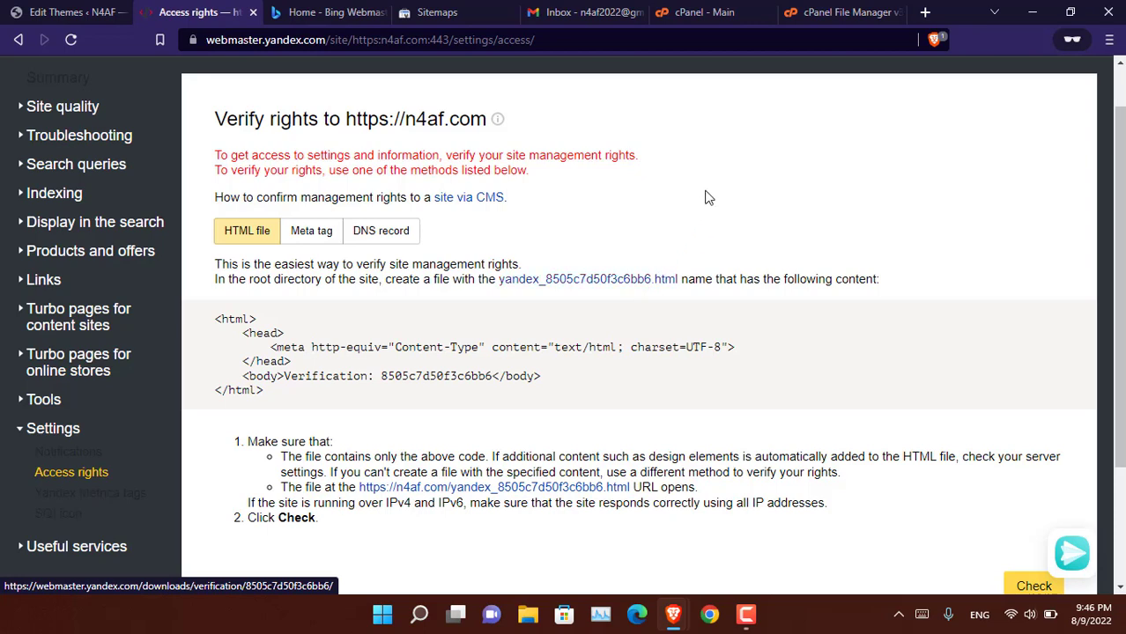
click(802, 13)
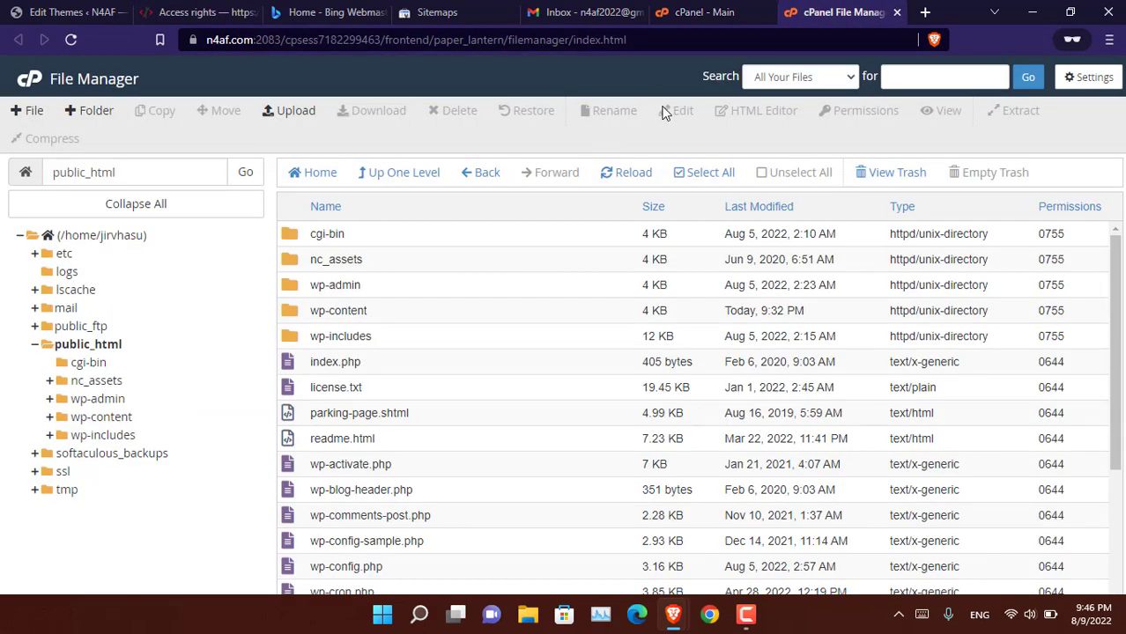
click(300, 111)
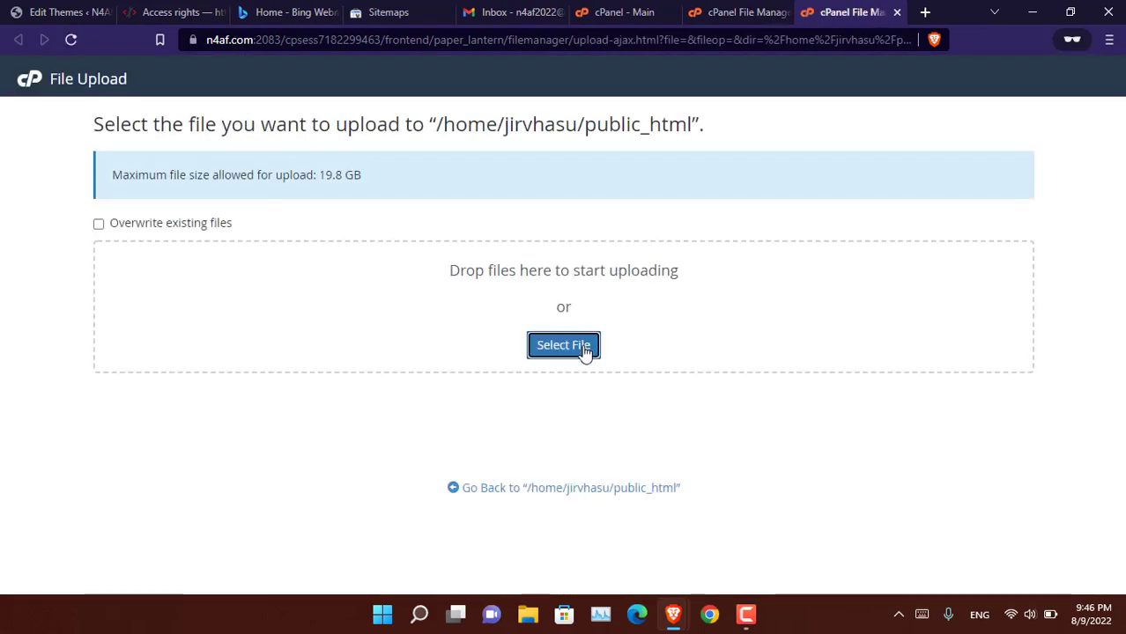
click(582, 347)
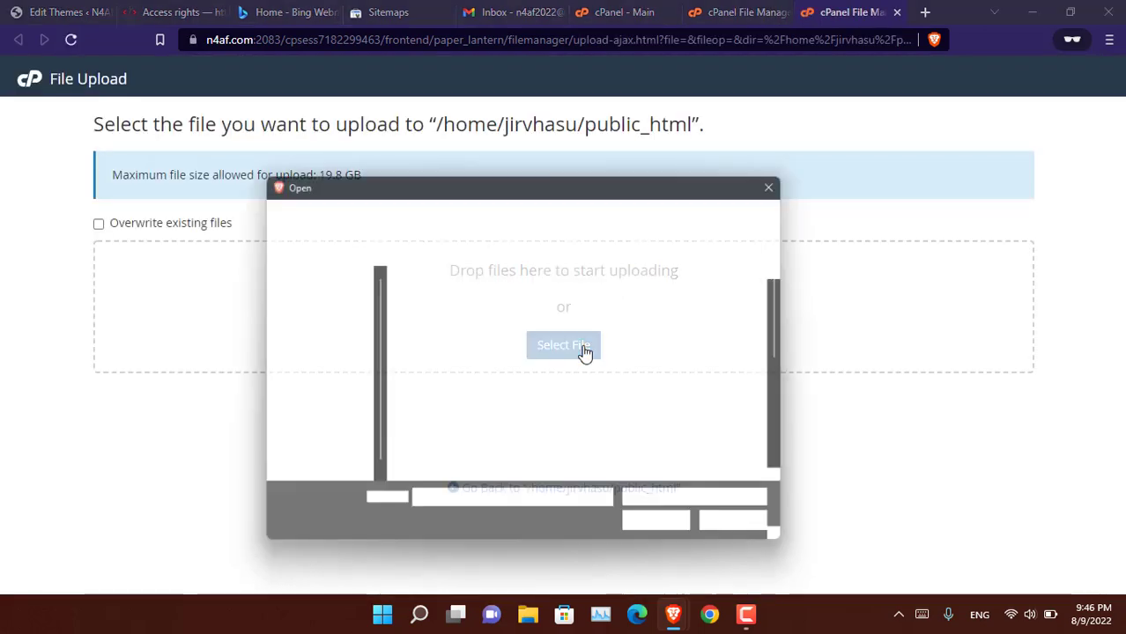
click(326, 335)
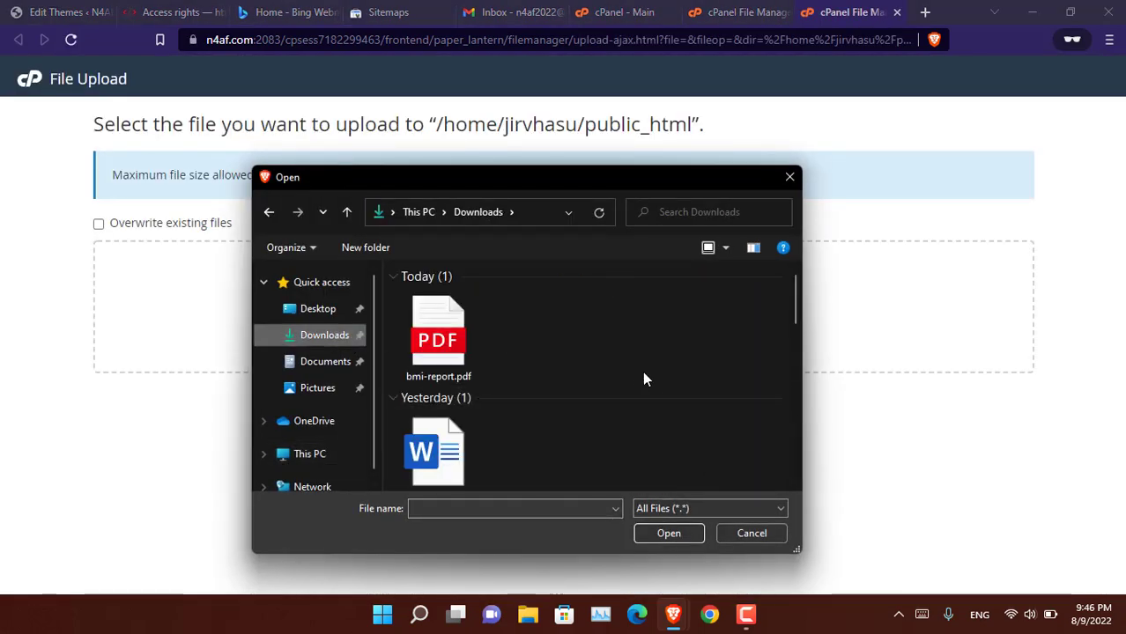
scroll(643, 371, down, 1)
scroll(643, 371, down, 3)
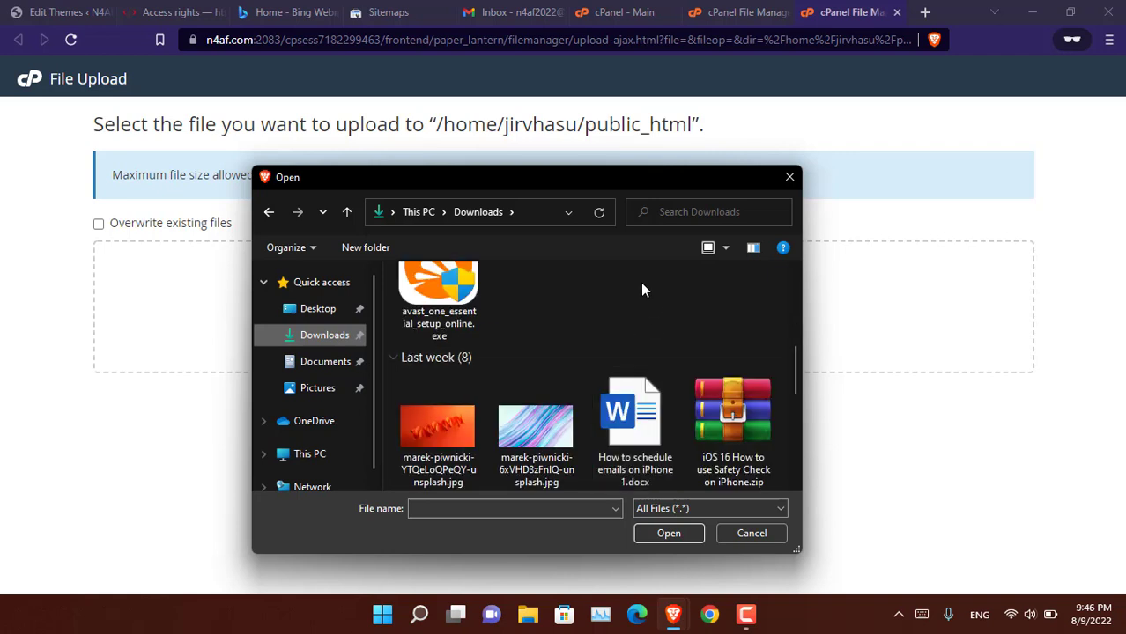
scroll(640, 282, down, 2)
scroll(640, 281, down, 3)
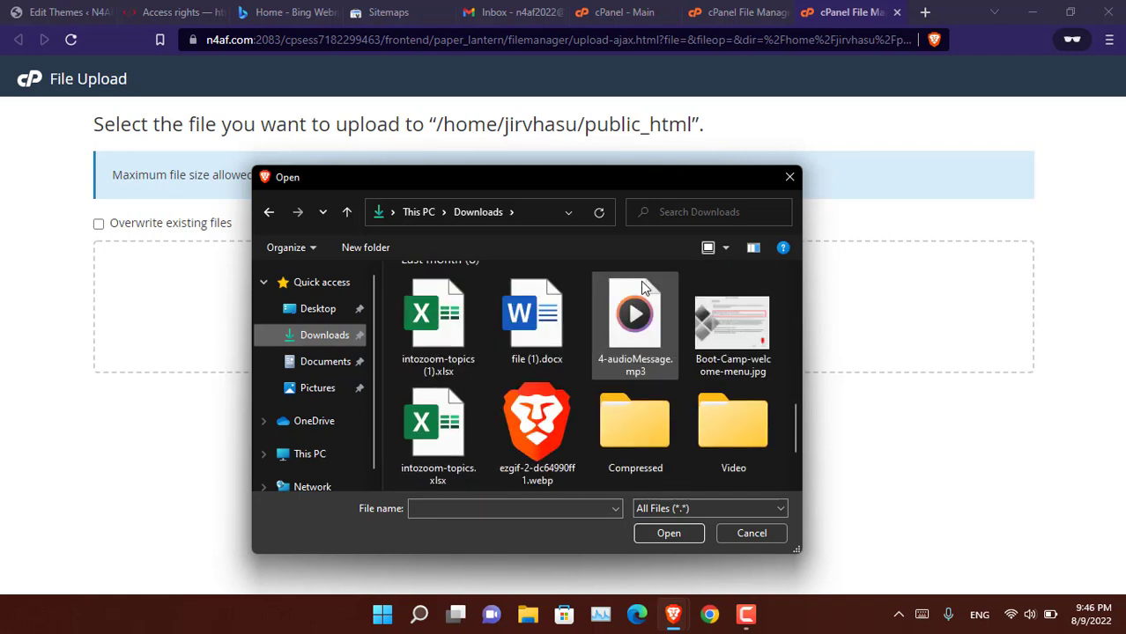
scroll(641, 281, down, 1)
click(551, 410)
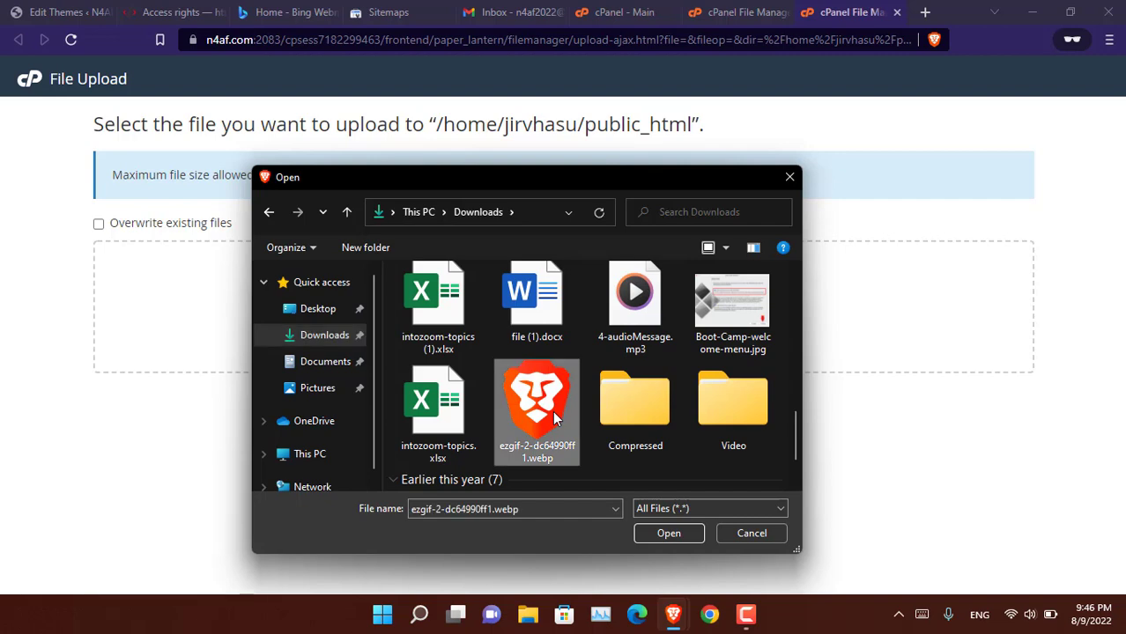
right_click(553, 411)
click(633, 107)
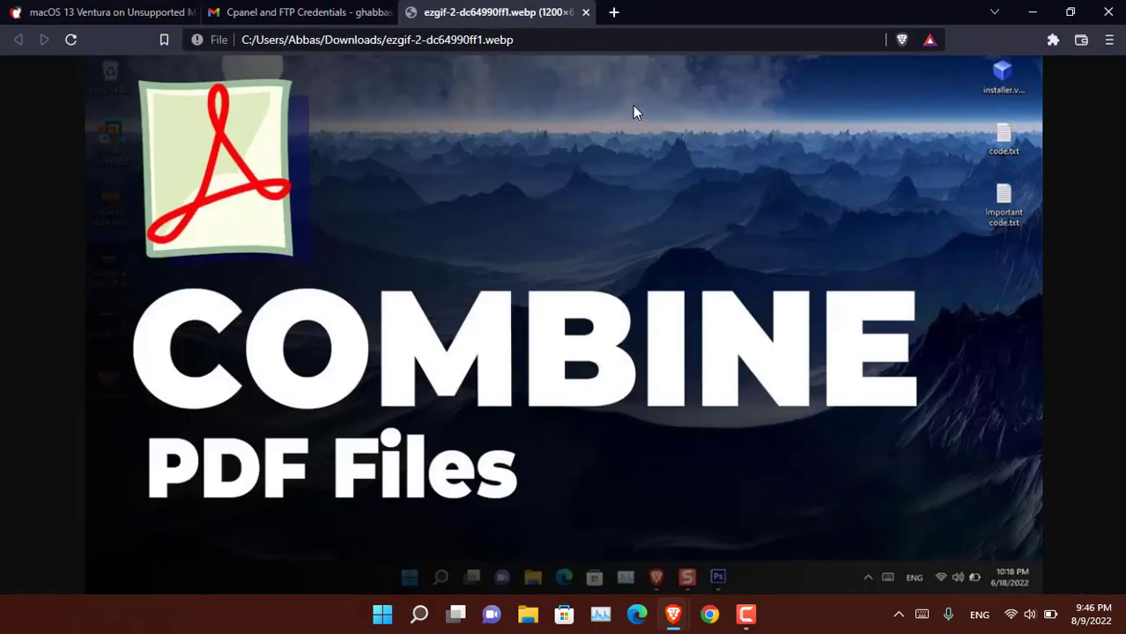
click(585, 12)
mouse_move(673, 621)
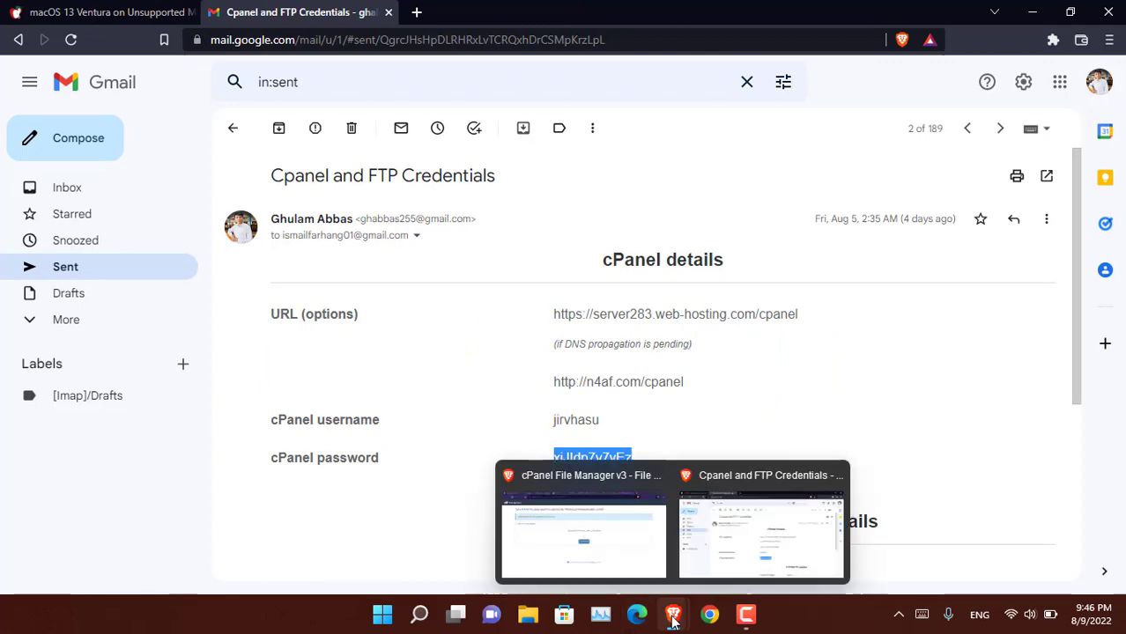
click(625, 547)
scroll(656, 416, down, 4)
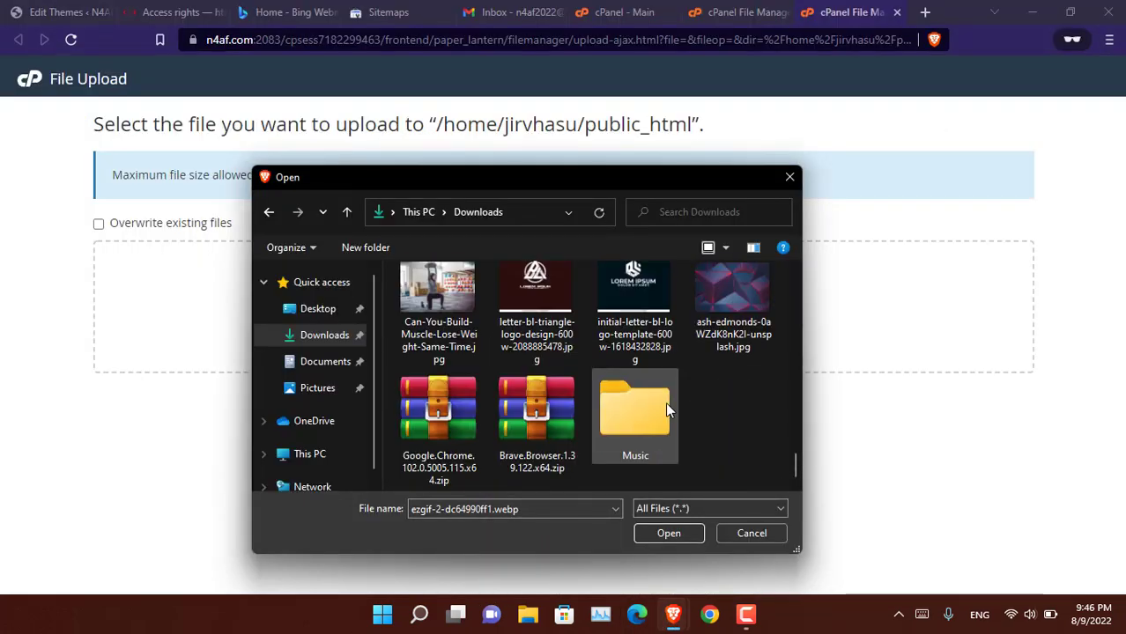
click(750, 534)
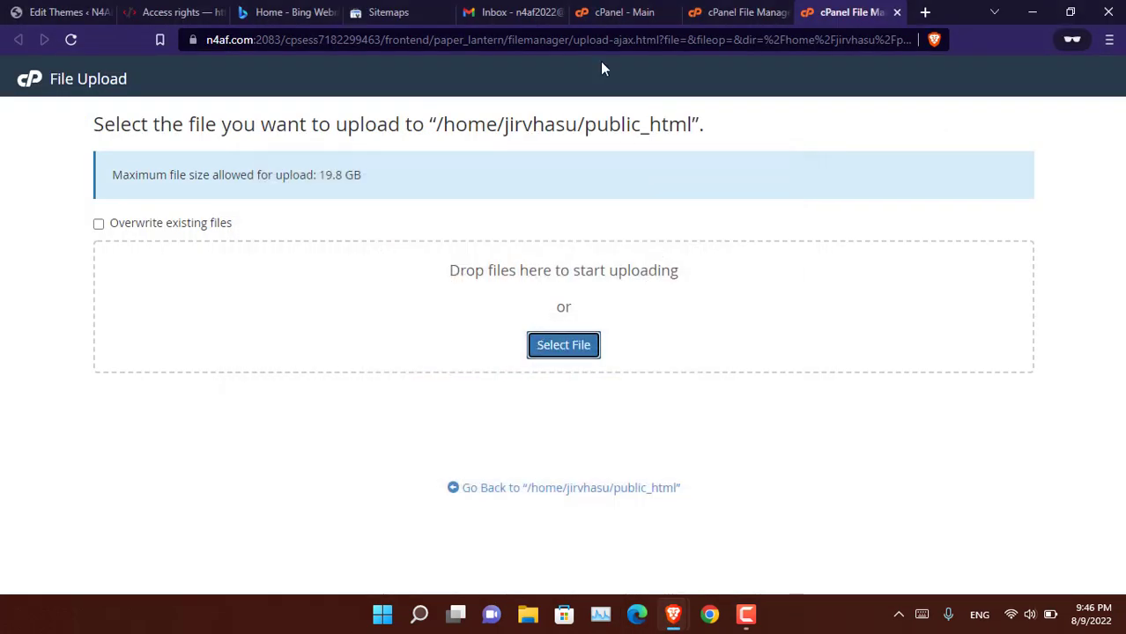
Download Yandex's HTML verification file again from the access rights page and save it to the Desktop under the suggested name
click(290, 9)
click(173, 12)
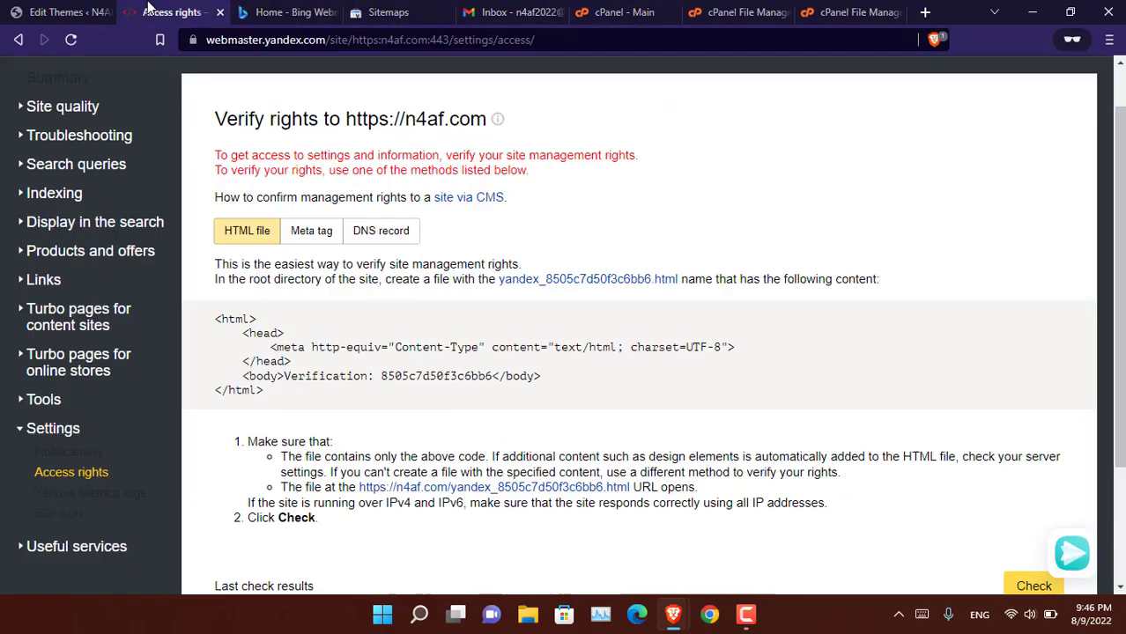
click(592, 280)
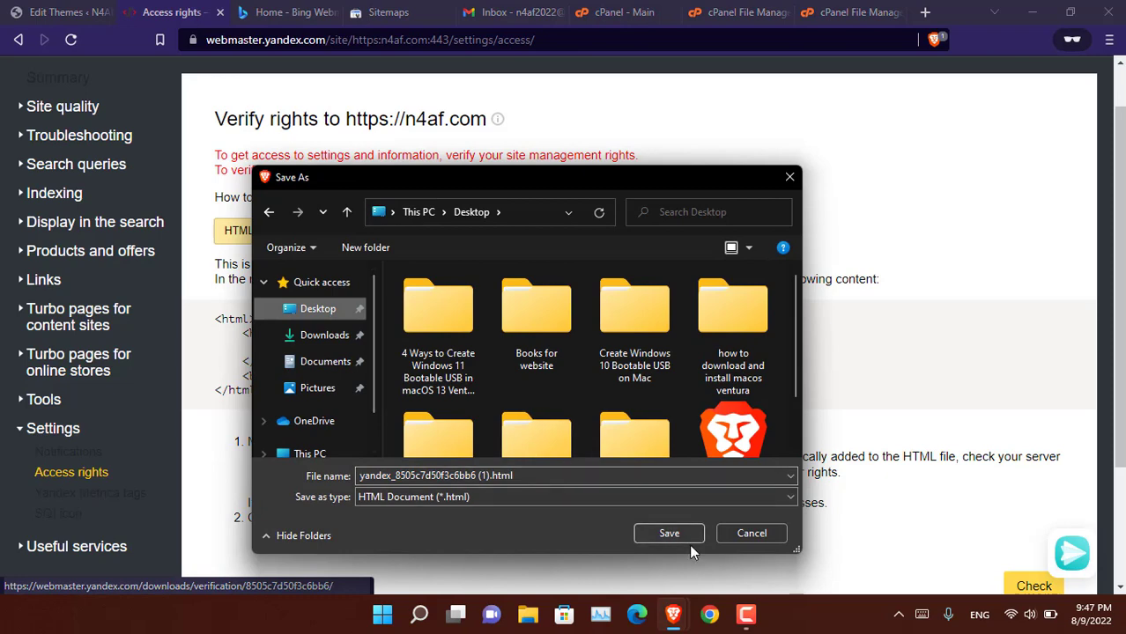
click(675, 533)
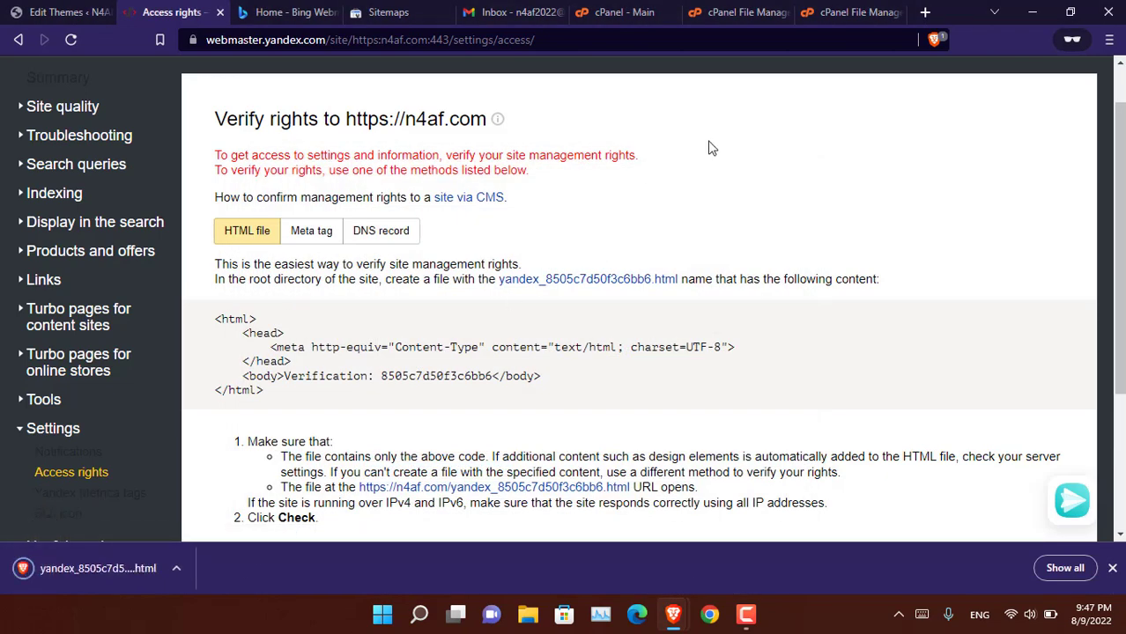
Upload Yandex's original HTML verification file, the one without "(1)" in its name, from the Desktop to public_html
click(851, 11)
click(570, 350)
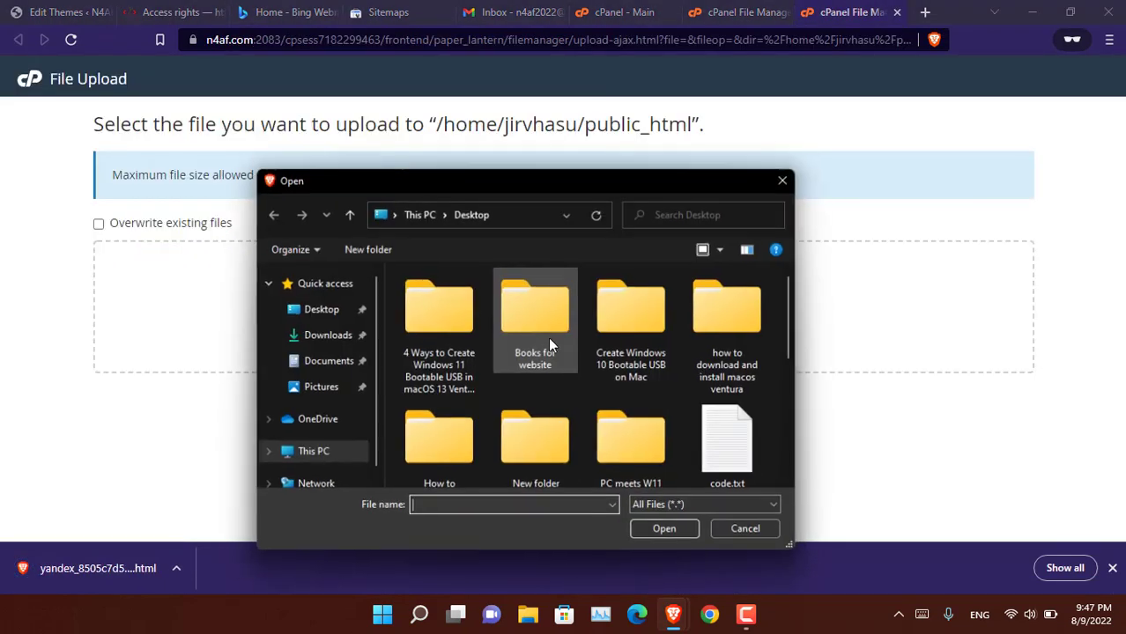
scroll(631, 377, down, 5)
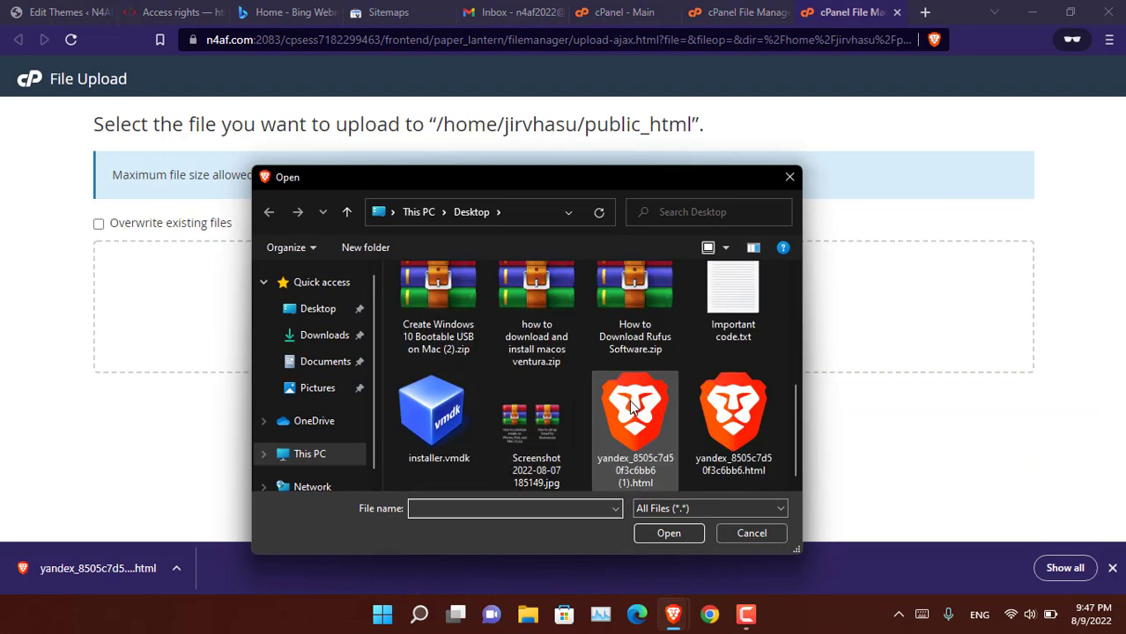
double_click(736, 430)
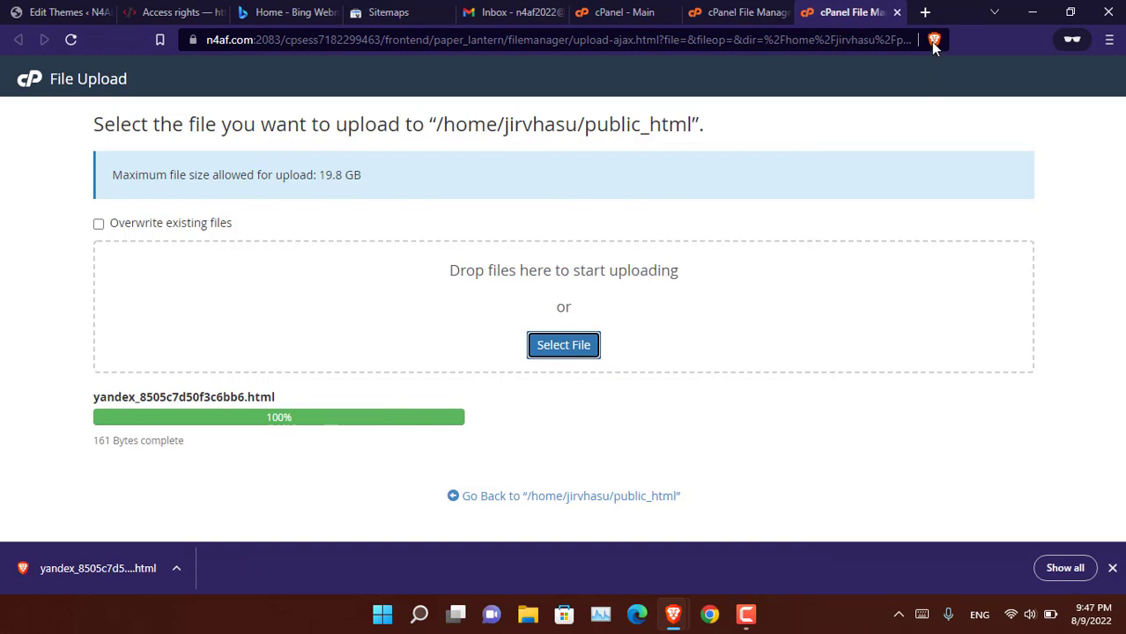
Close the upload page, reload the File Manager and search the public_html folder for "yandex"
click(897, 12)
click(72, 39)
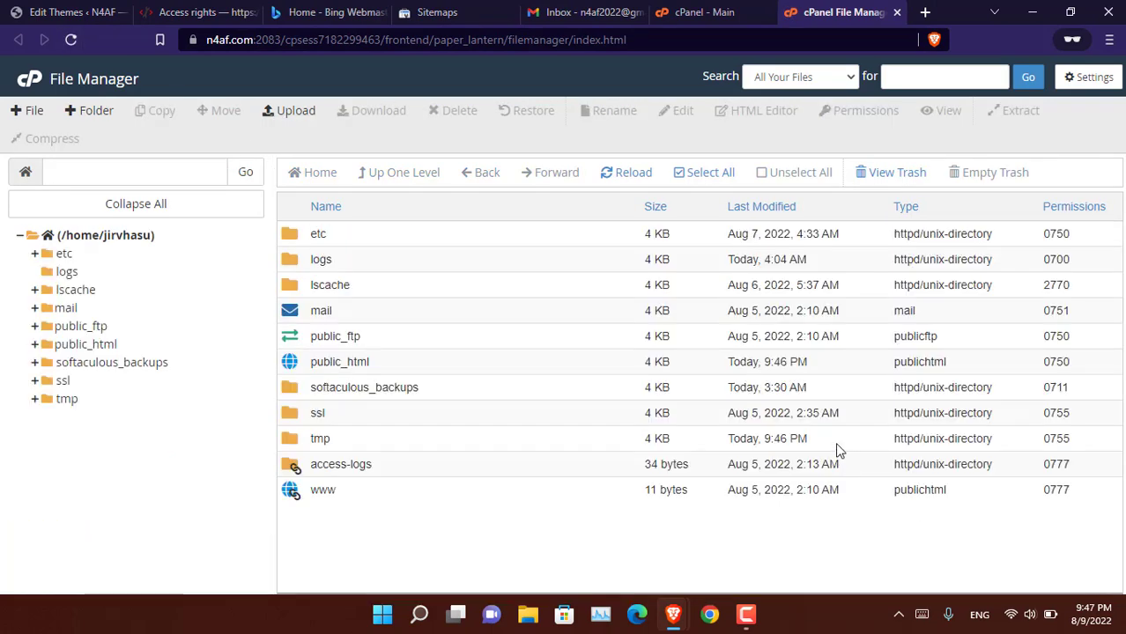
click(86, 344)
scroll(610, 384, down, 2)
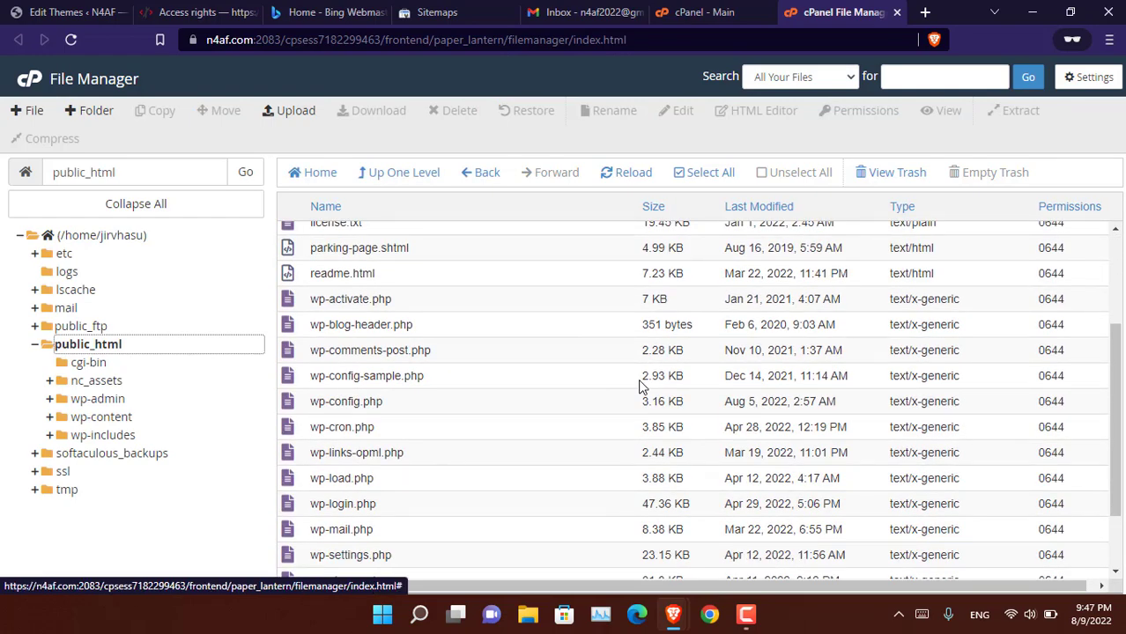
key(ctrl+f)
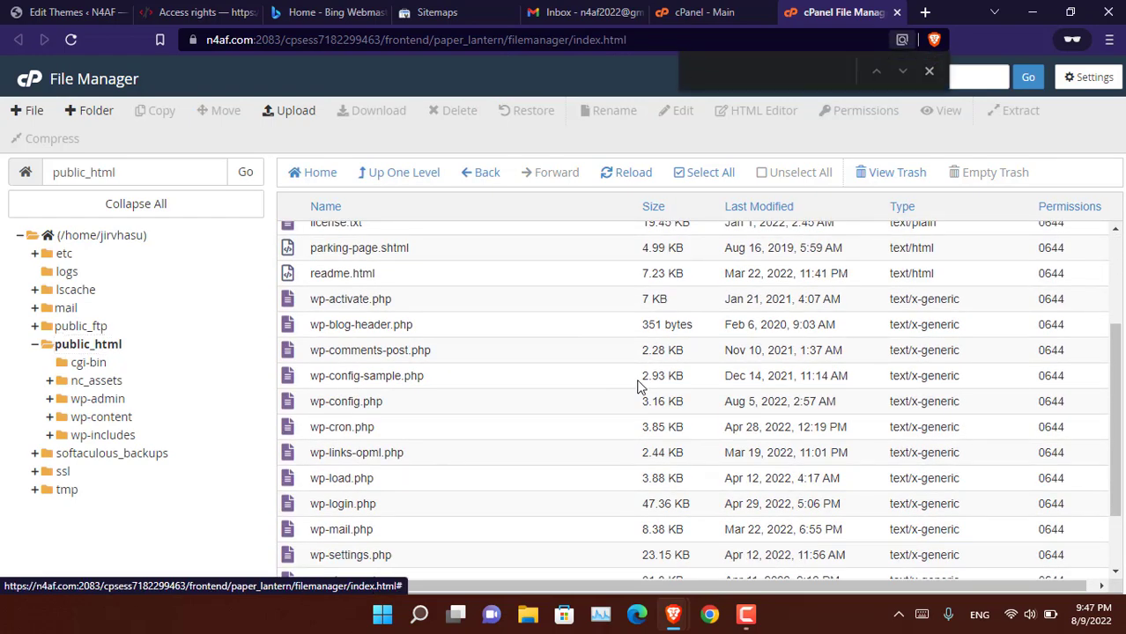
text(yandex)
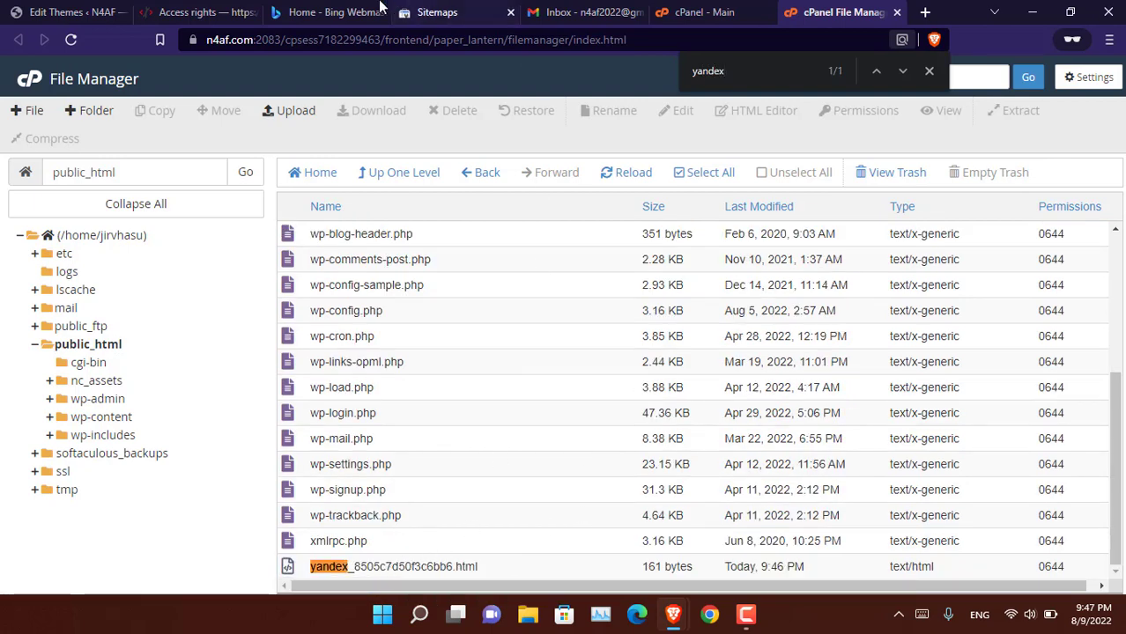
Run Yandex Webmaster's HTML file check for n4af.com again and review the access rights page
click(198, 13)
scroll(1066, 493, down, 2)
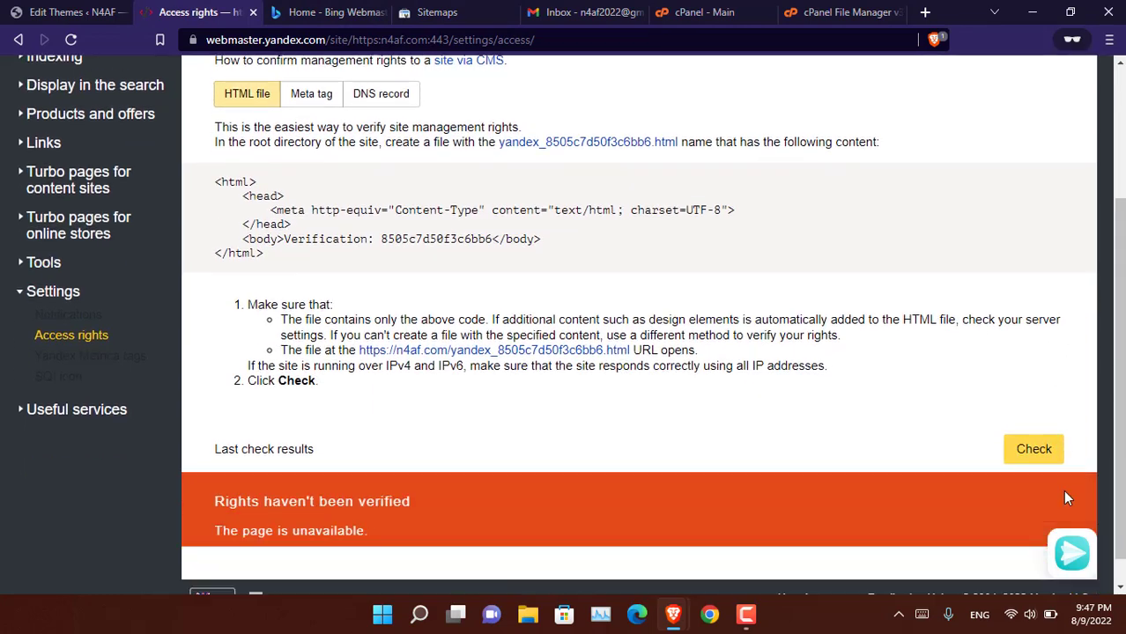
click(1036, 431)
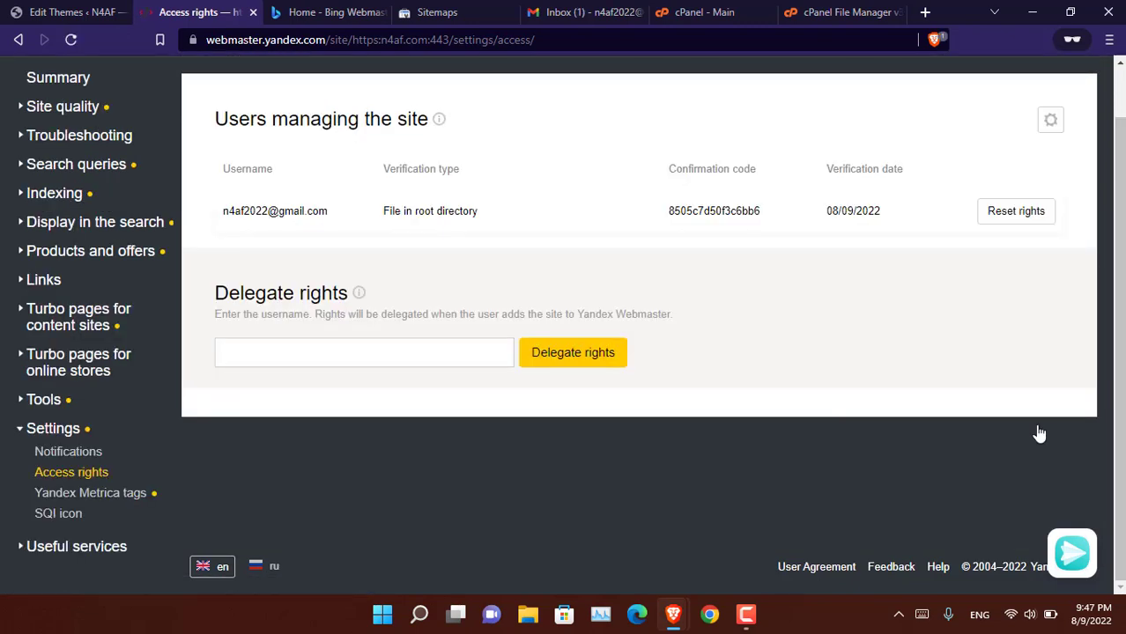
scroll(968, 399, up, 1)
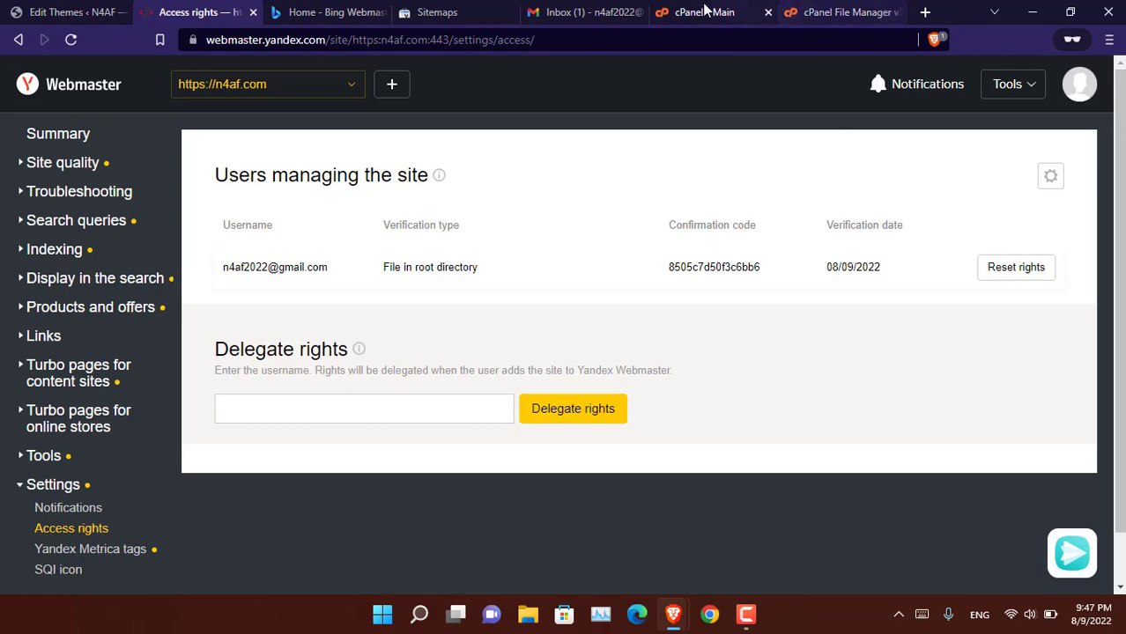
Delete the Yandex Webmaster important notifications email from the Gmail inbox
click(602, 9)
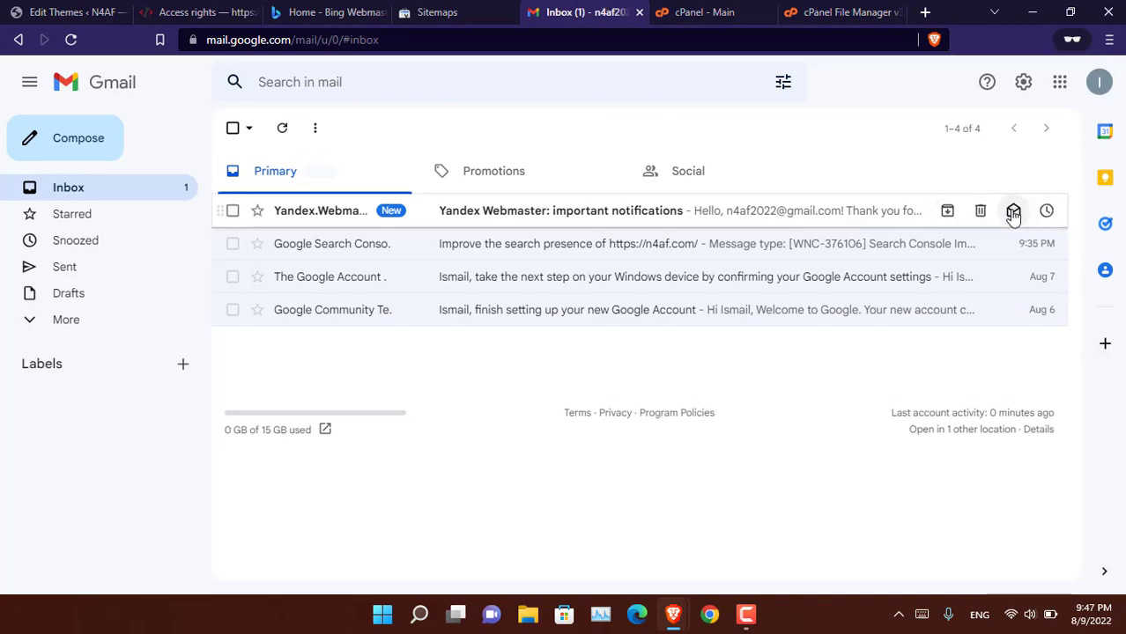
click(979, 211)
Return to the WordPress Theme File Editor and look over header.php and the Settings entries of the admin menu
click(78, 11)
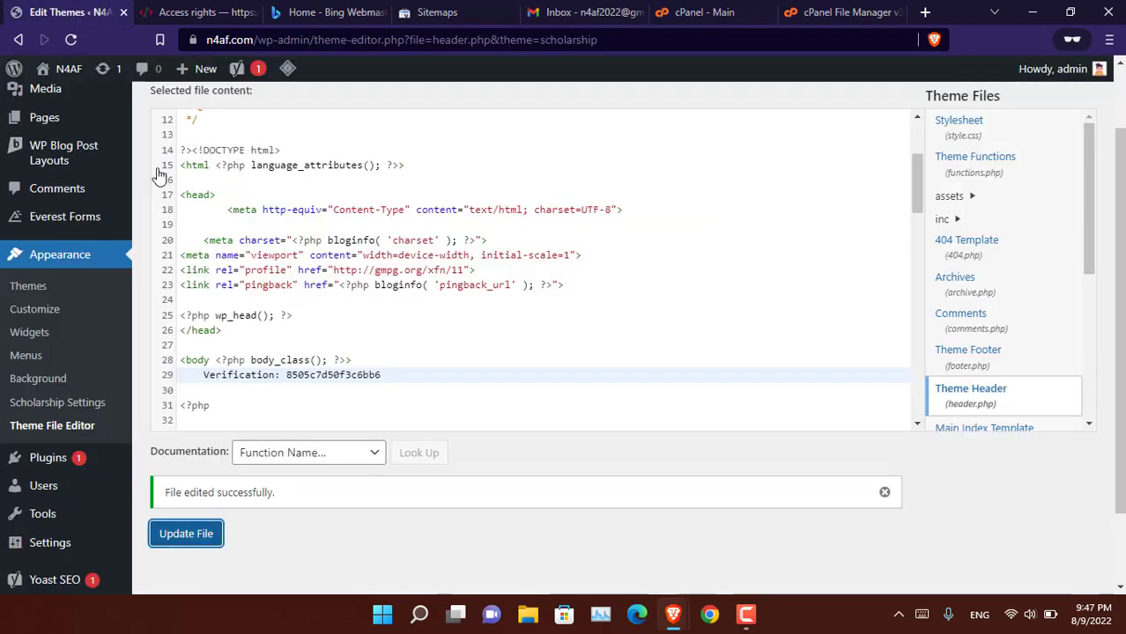
scroll(161, 176, up, 4)
scroll(299, 315, up, 1)
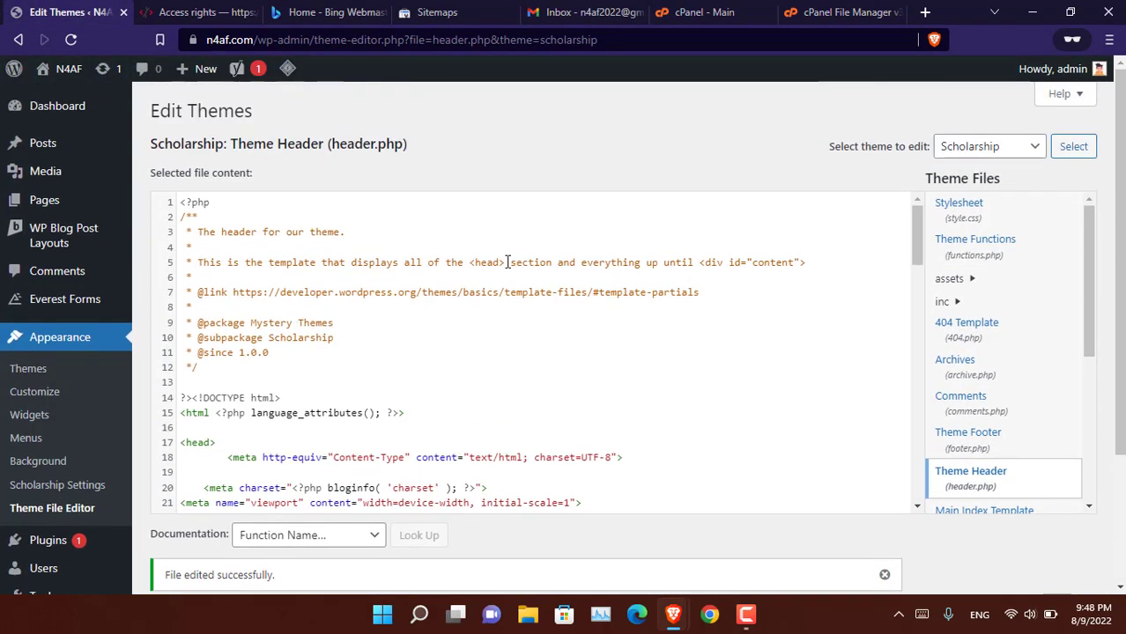
scroll(16, 460, down, 2)
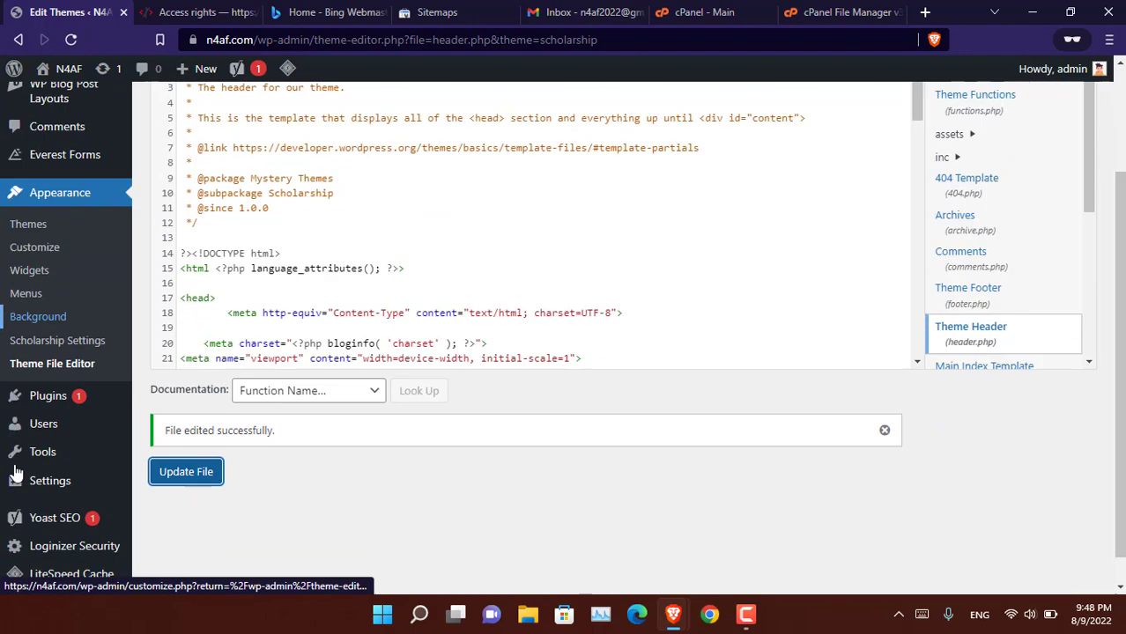
mouse_move(14, 473)
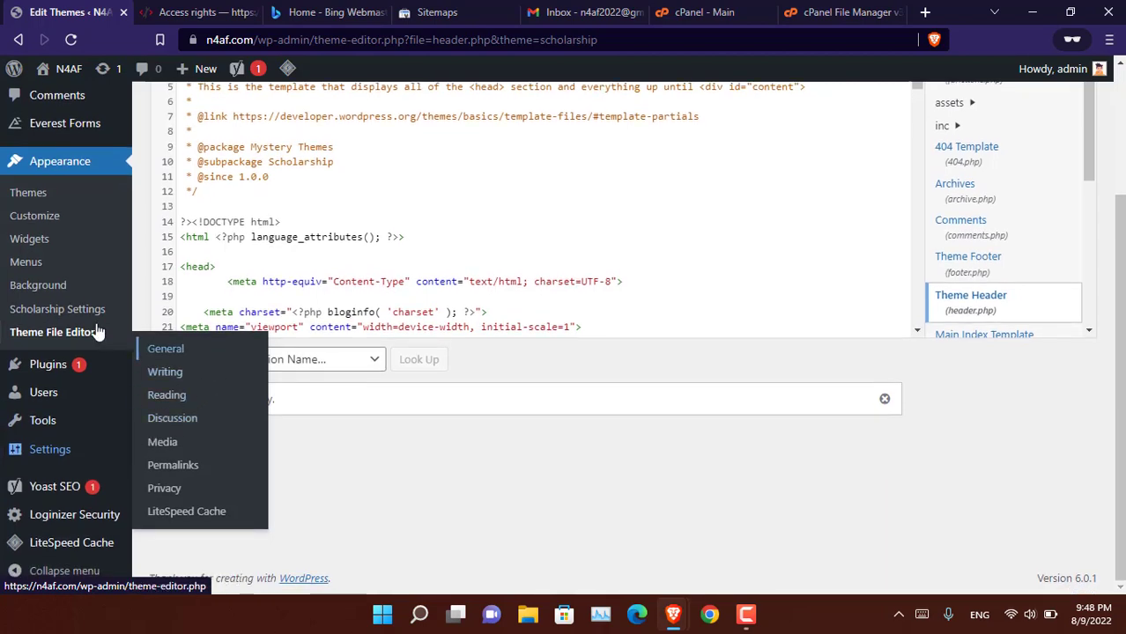
scroll(79, 256, up, 1)
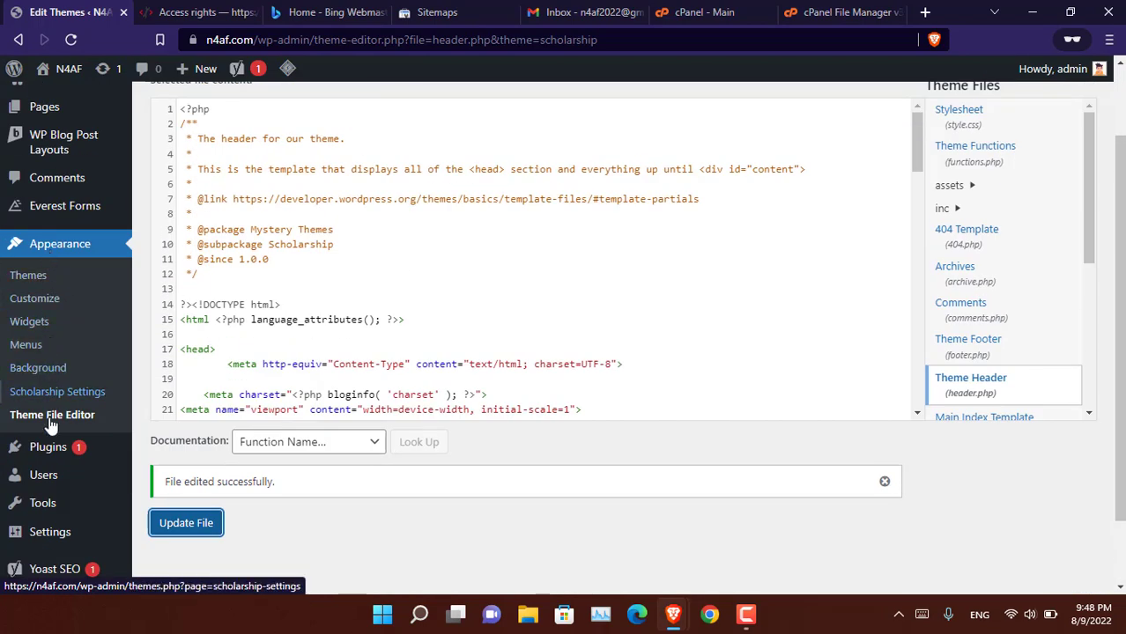
mouse_move(45, 447)
scroll(51, 451, down, 1)
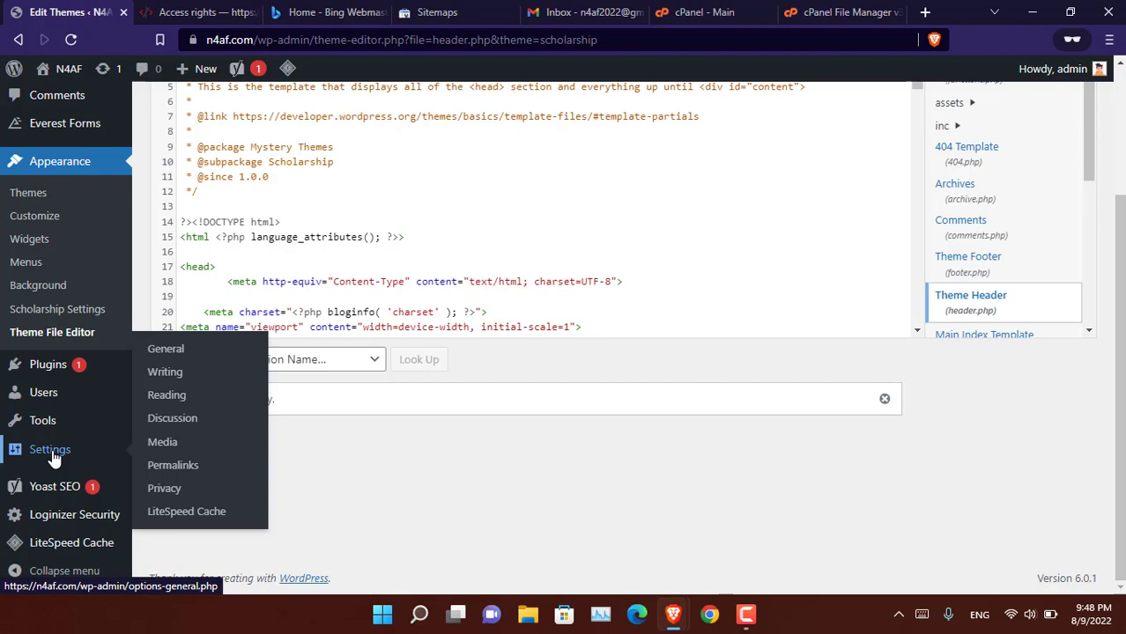
scroll(397, 453, up, 2)
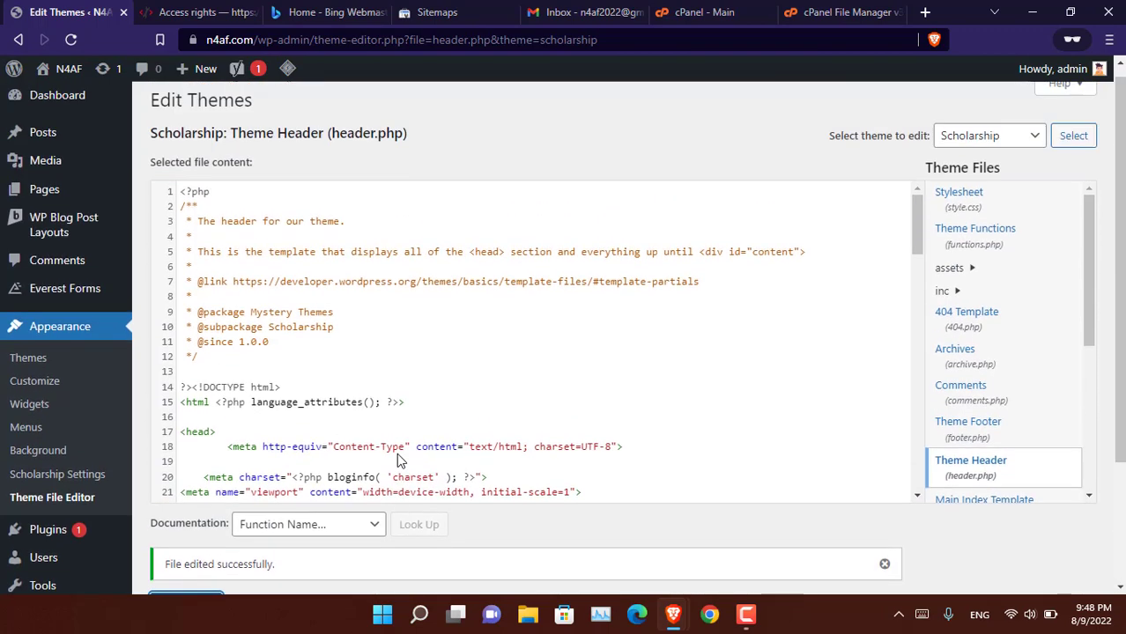